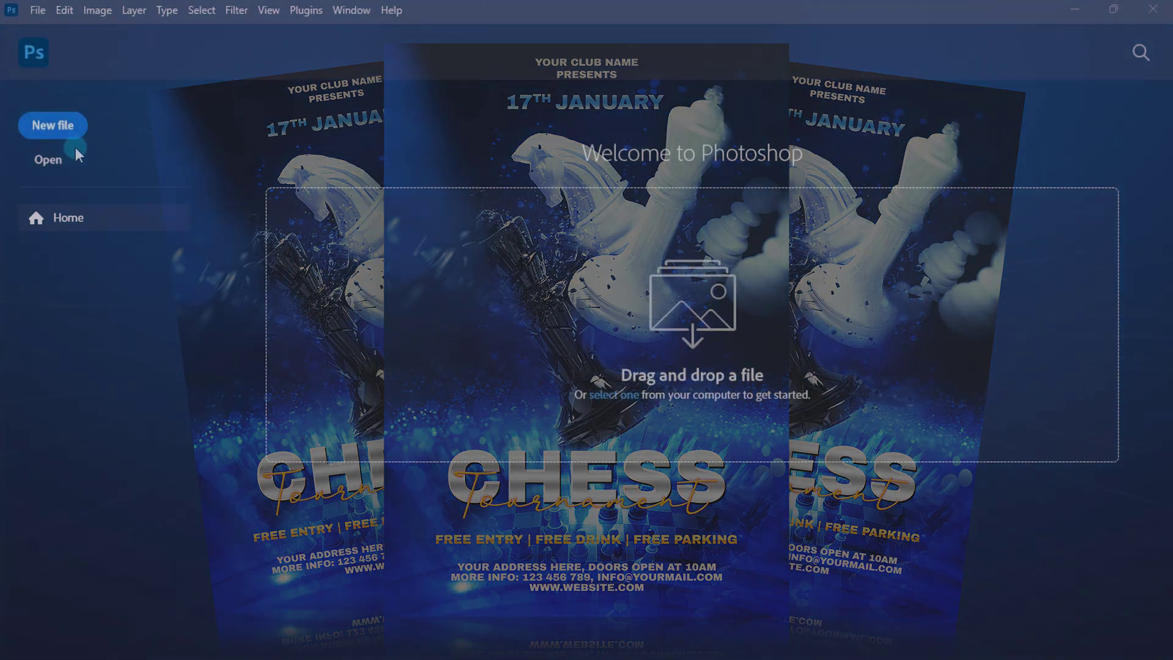
Create an A4, 300 ppi document named 'Chess Tournament Flyer Template' and fill the canvas black
left_click(54, 136)
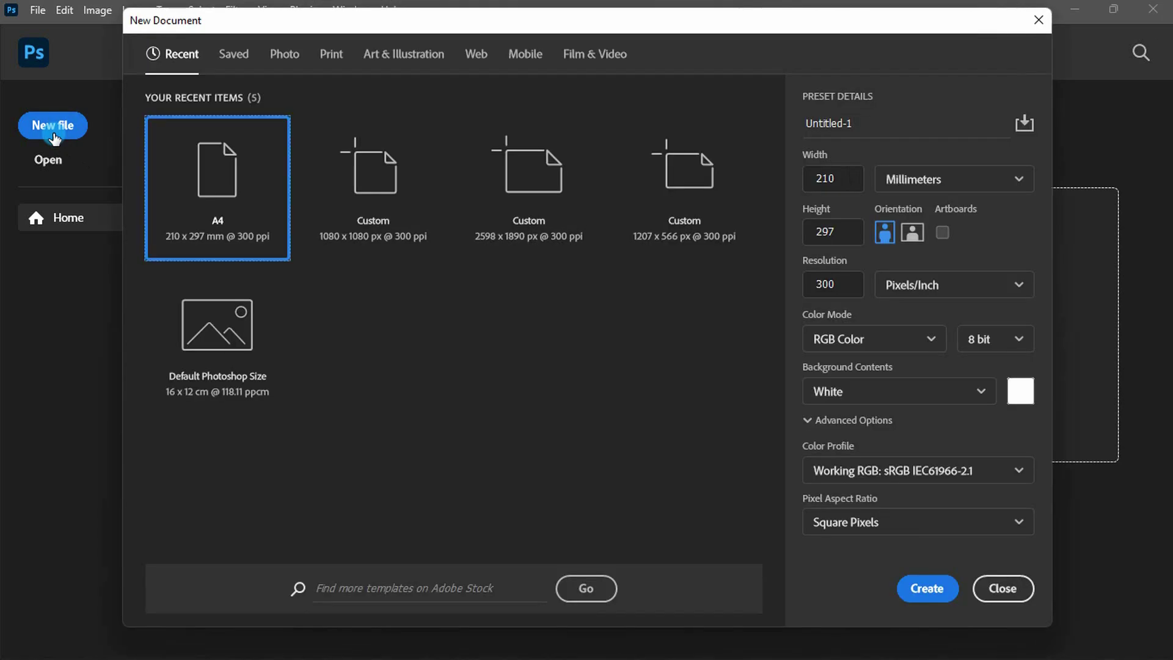
left_click(242, 185)
left_click(790, 123)
type("Chess Tournament Flyer Template")
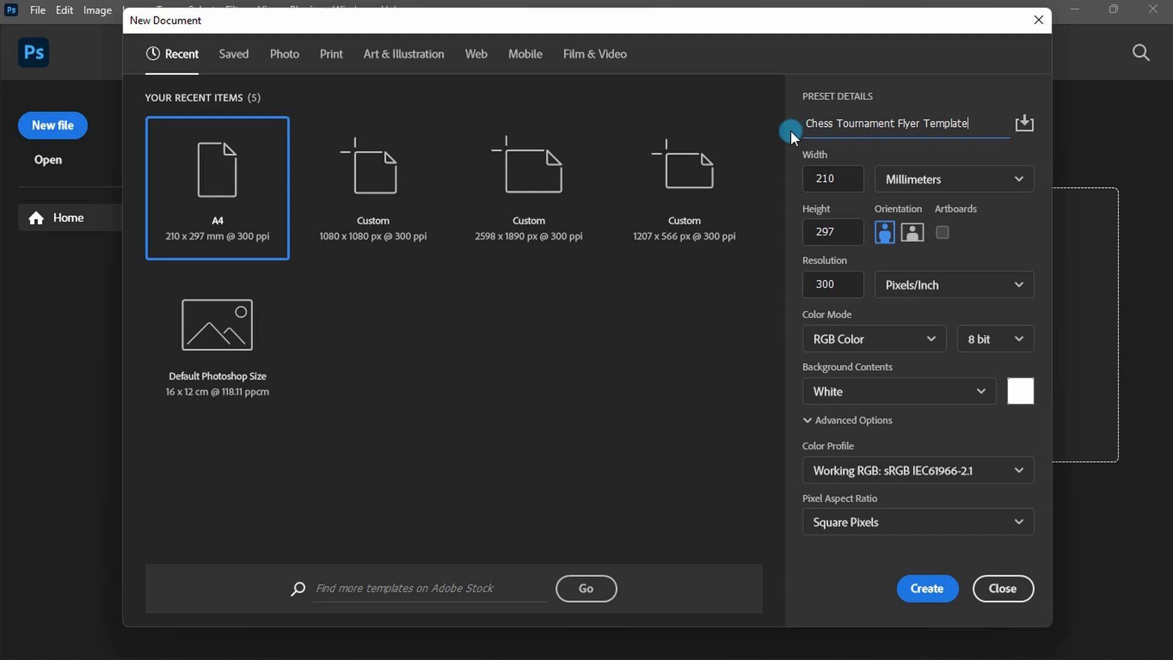
left_click(934, 574)
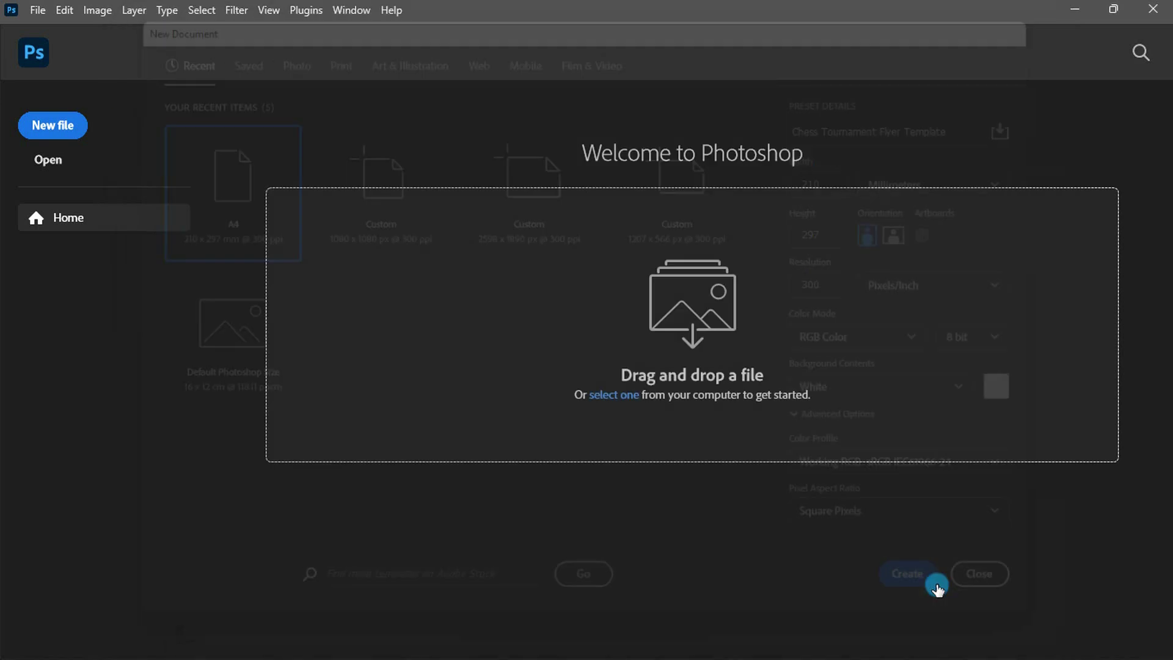
key("alt+BackSpace")
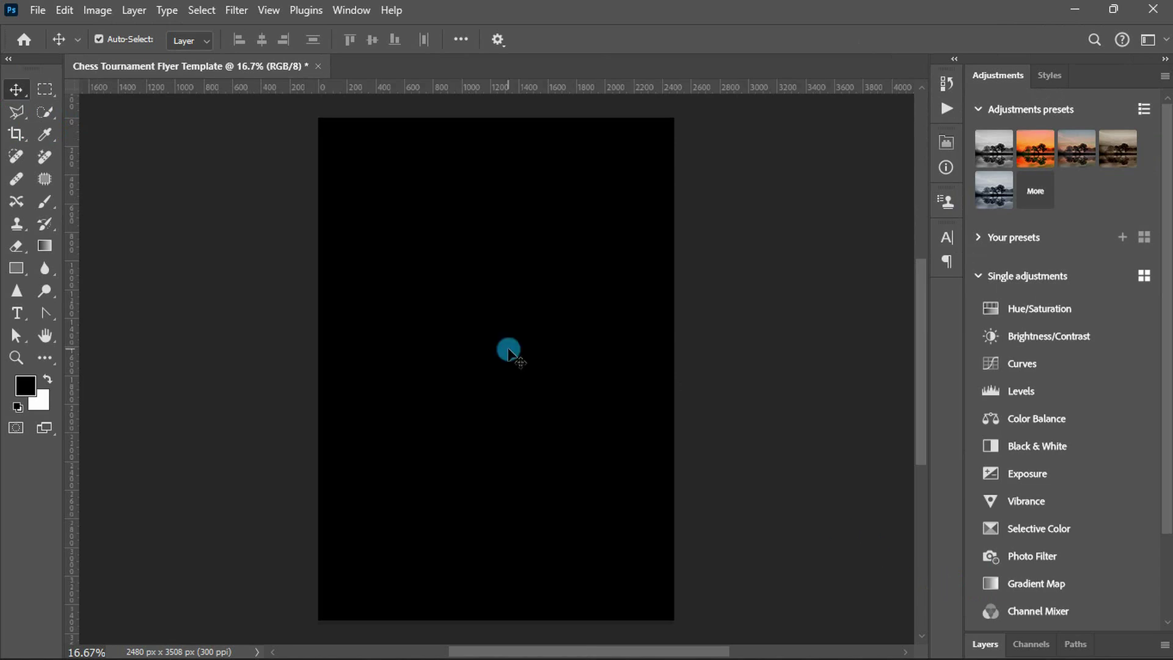
Place the red-and-white chessboard image, tilted and moved into the canvas's lower half
left_click_drag(508, 352, 497, 368)
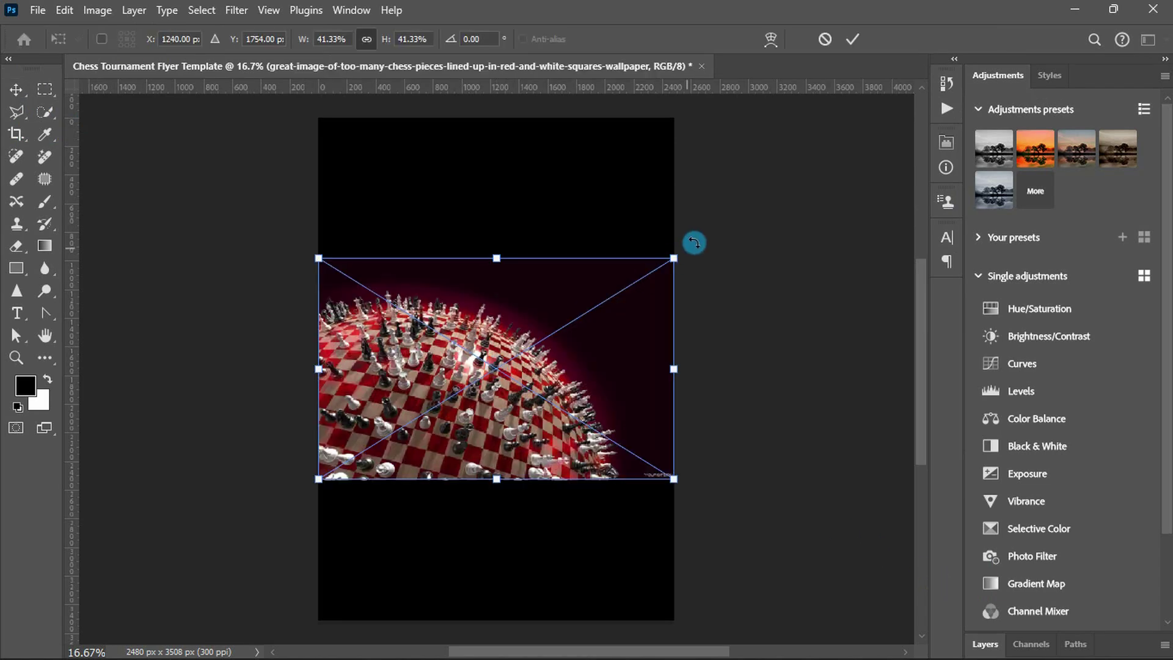
left_click_drag(694, 242, 592, 183)
left_click_drag(500, 348, 526, 450)
scroll(510, 434, "up", 1)
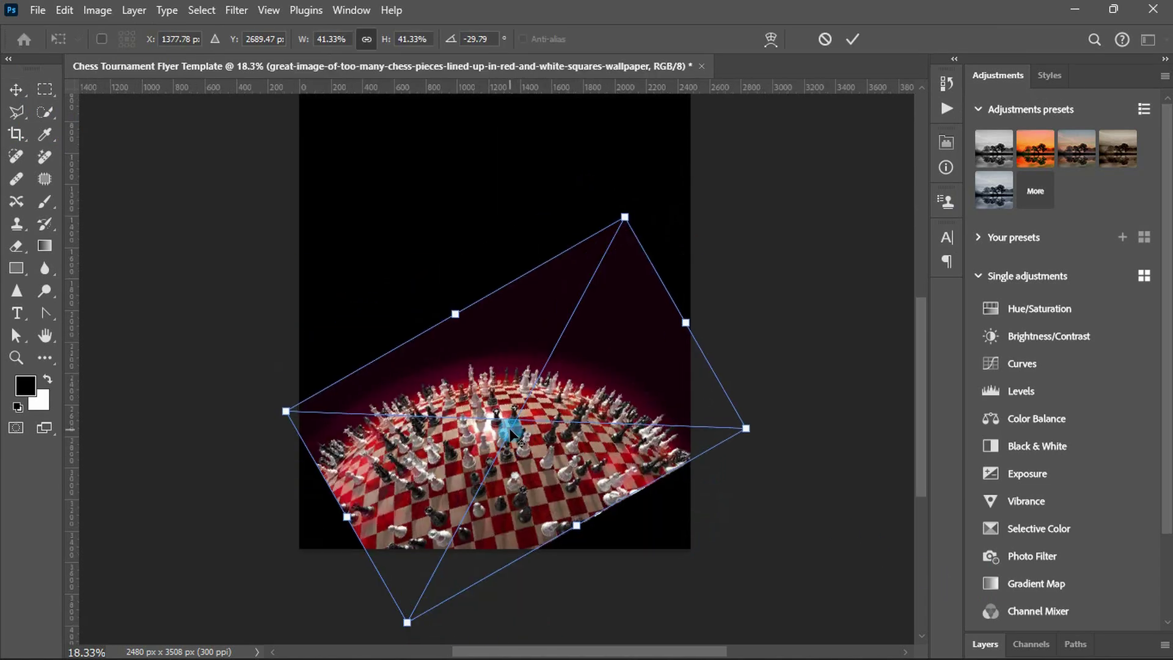
scroll(513, 433, "up", 3)
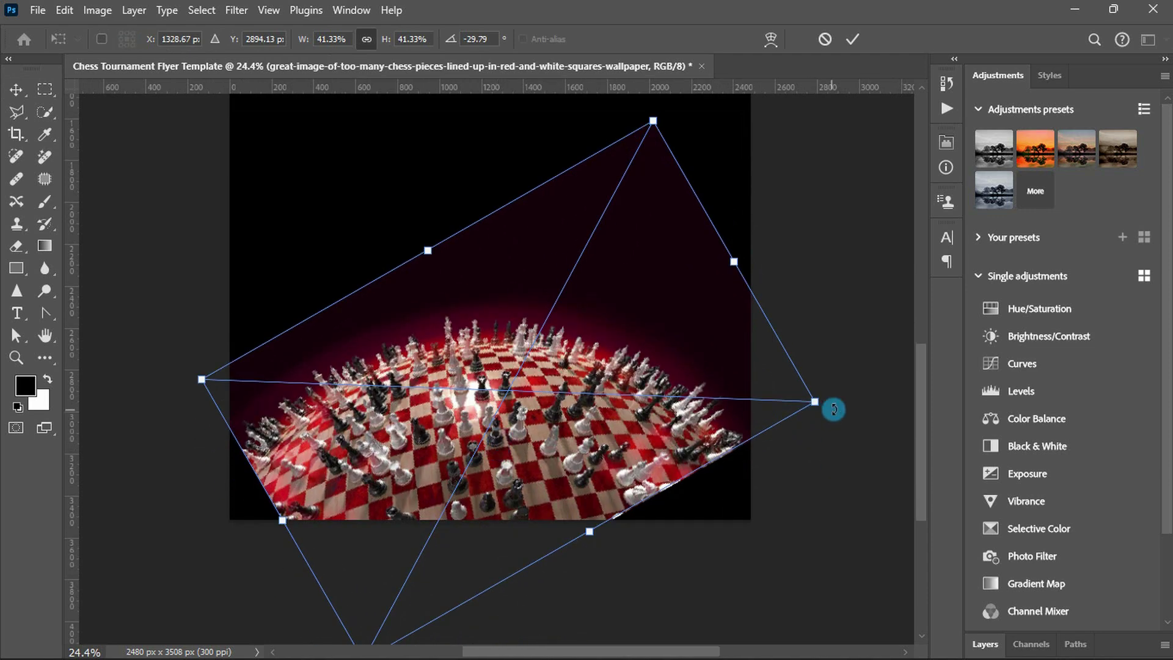
left_click_drag(834, 409, 832, 431)
left_click_drag(519, 422, 518, 471)
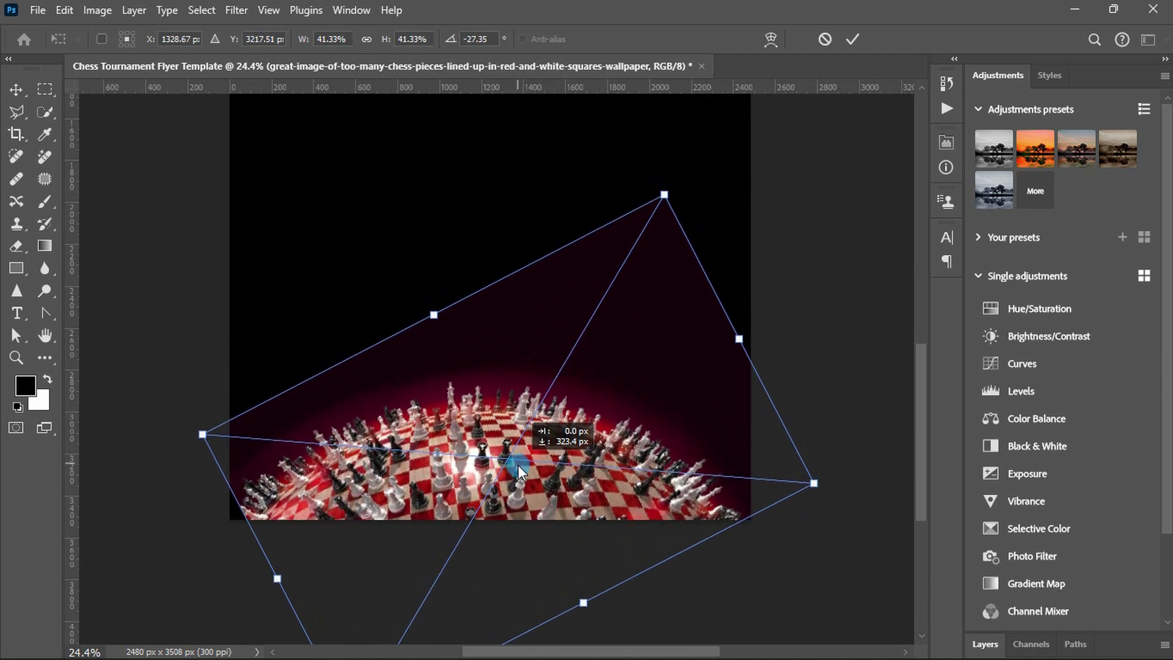
left_click_drag(740, 345, 759, 332)
key("Return")
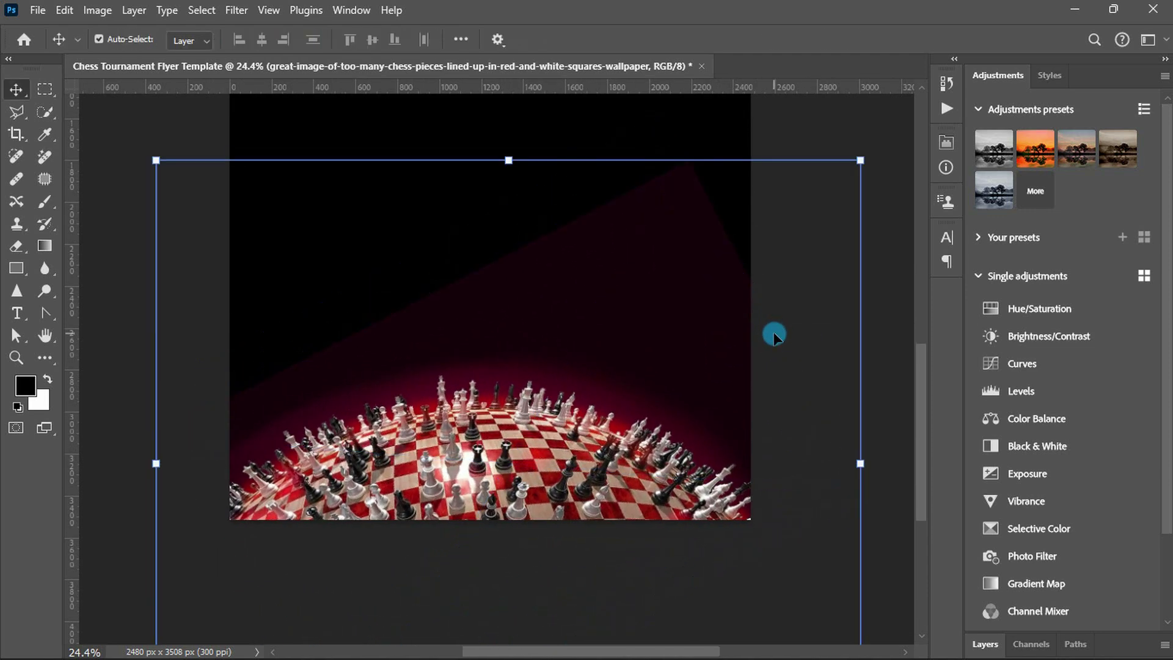
left_click(987, 644)
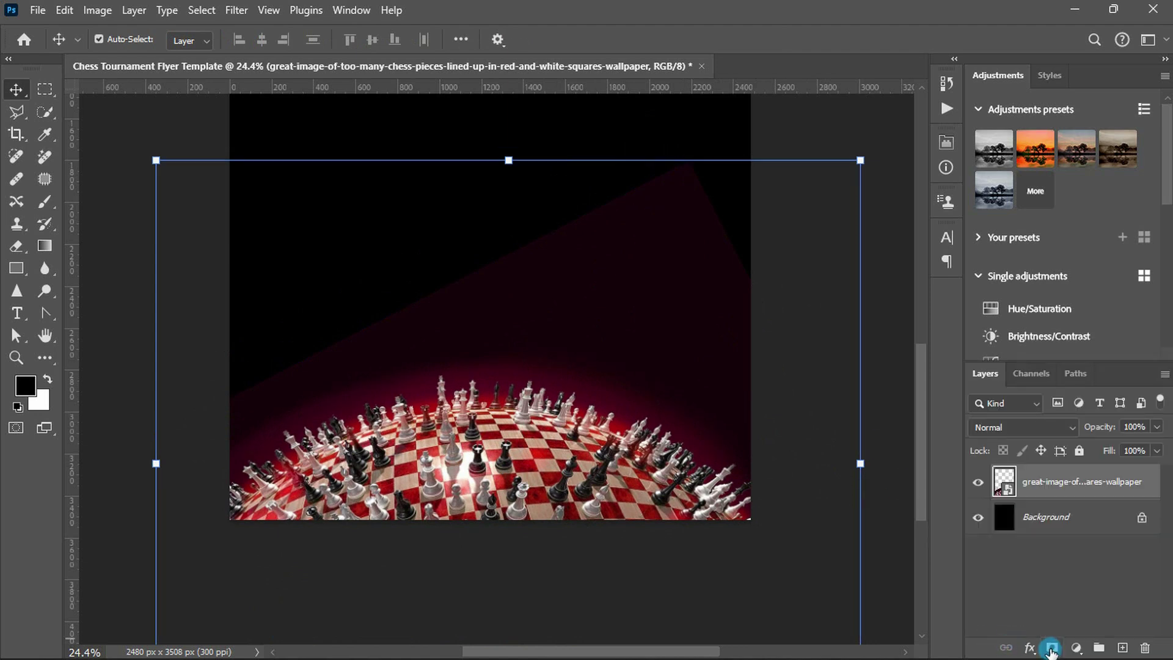
Add a radial-gradient layer mask so the chessboard's edges fade into the black background
left_click(1051, 649)
key("g")
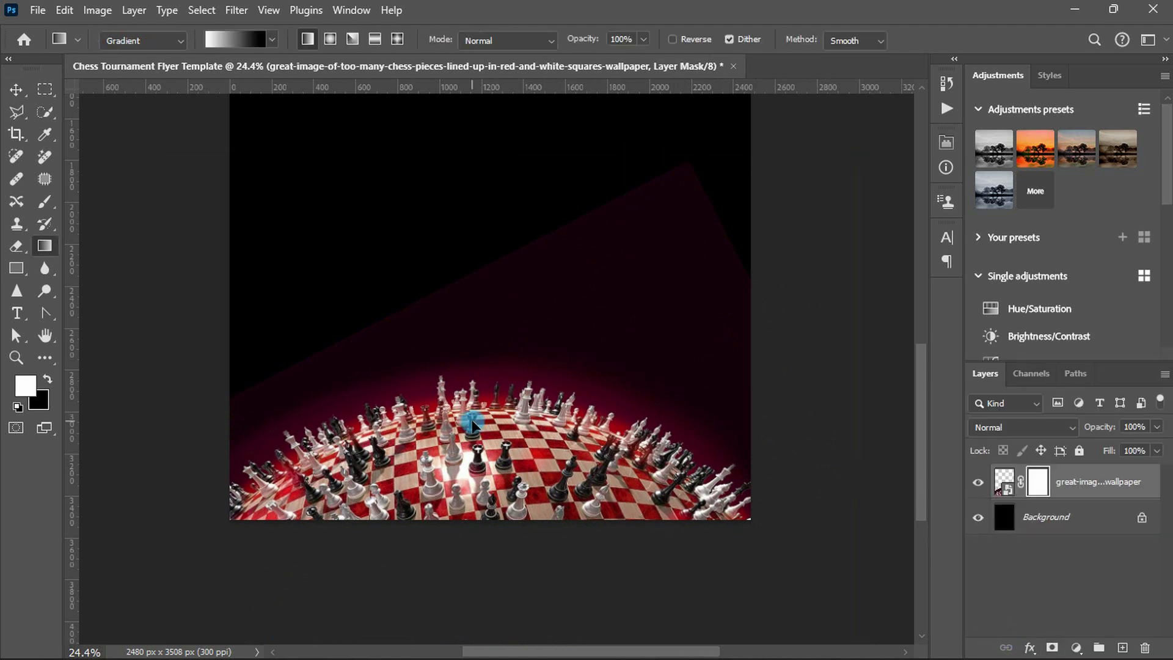
left_click_drag(504, 448, 765, 471)
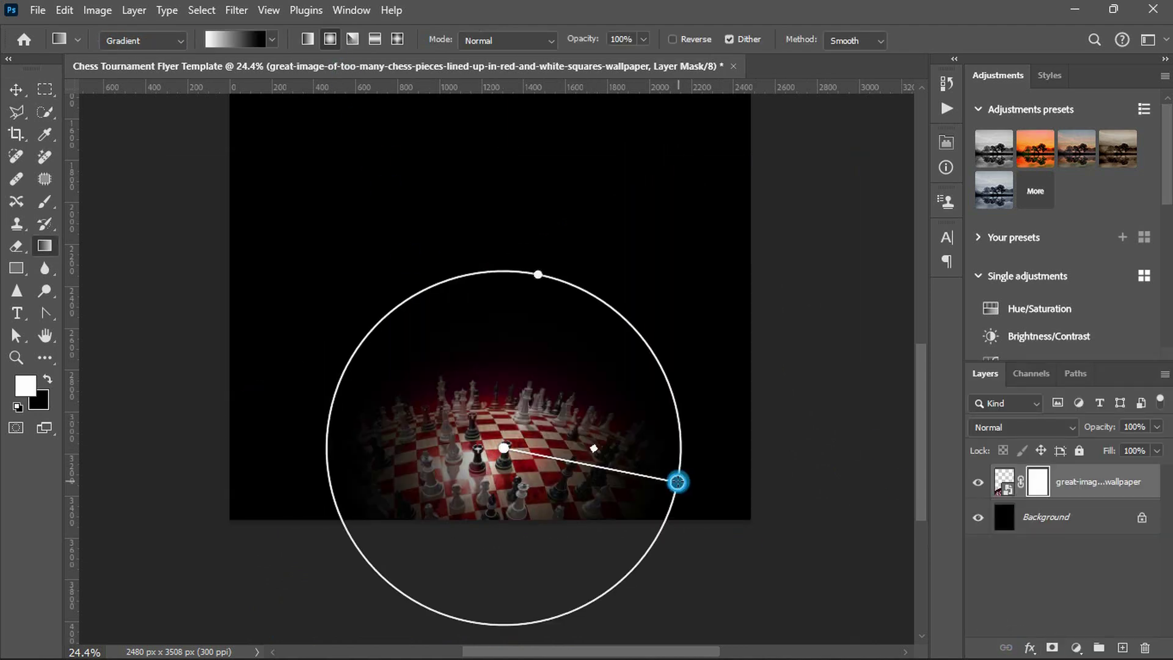
left_click_drag(504, 448, 491, 481)
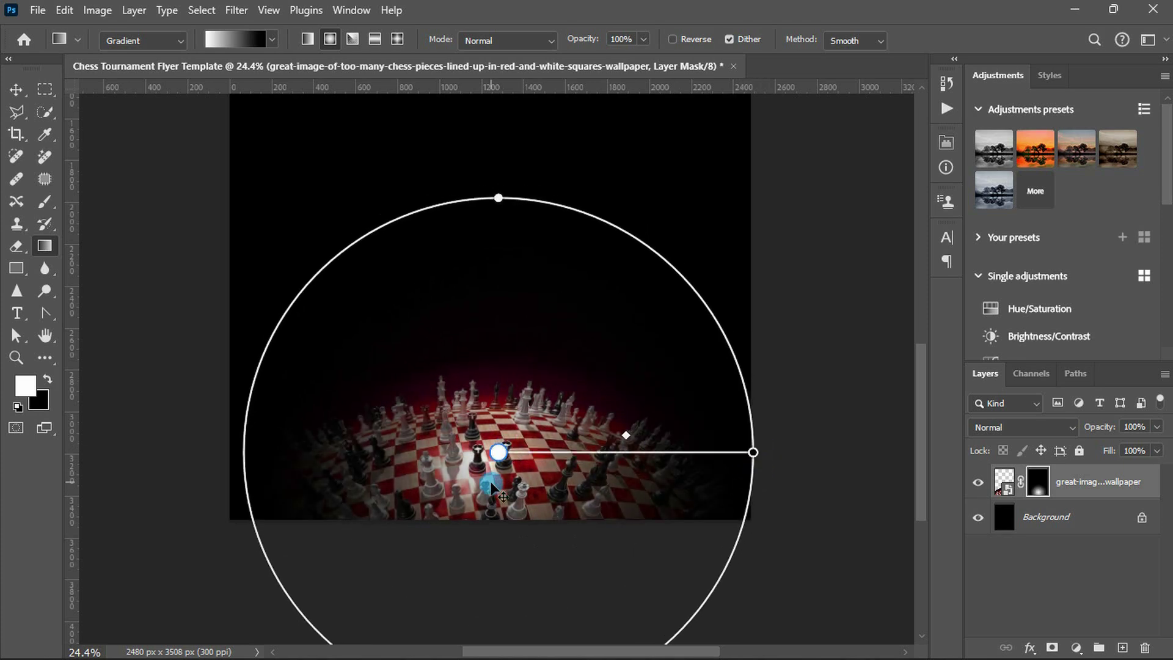
left_click_drag(744, 480, 834, 479)
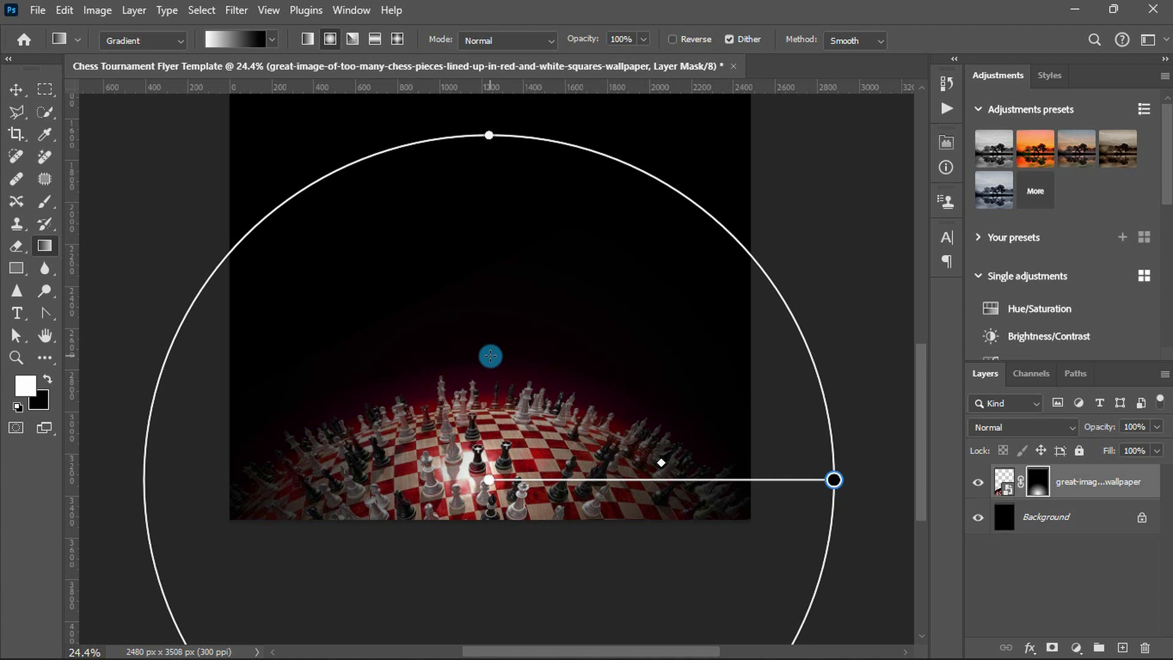
key("b")
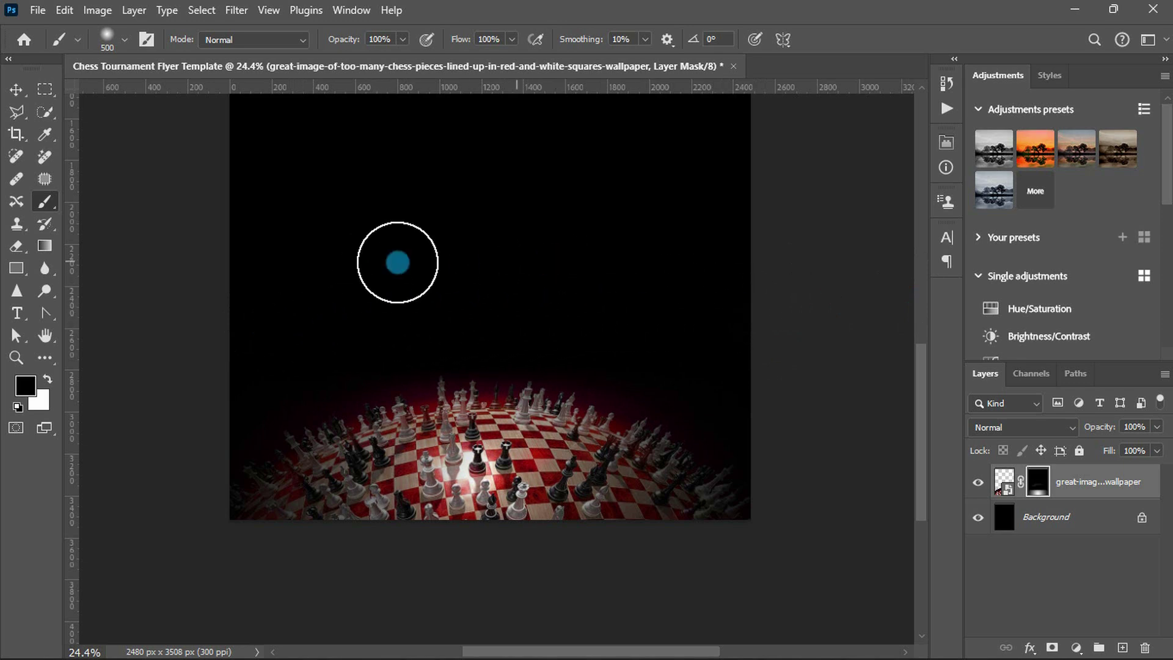
Add a vertical guide down the canvas centre at 1240 px
key("v")
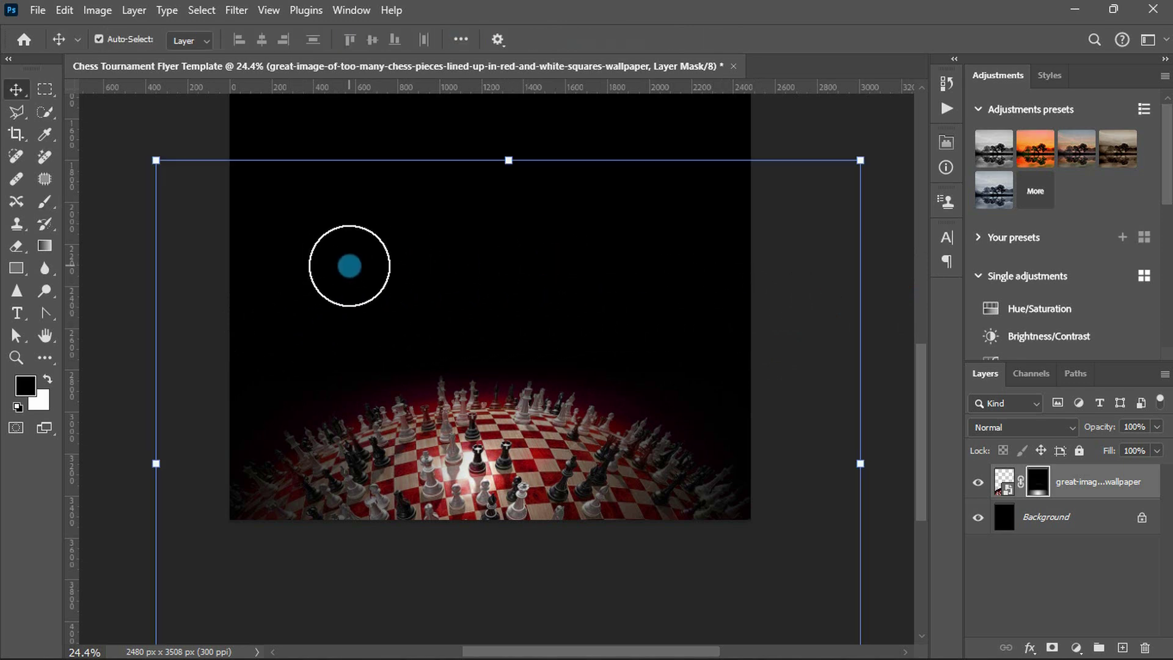
left_click(1004, 481)
left_click_drag(77, 355, 490, 362)
Try skewing the chessboard image, then undo it and cancel the transform
key("ctrl+t")
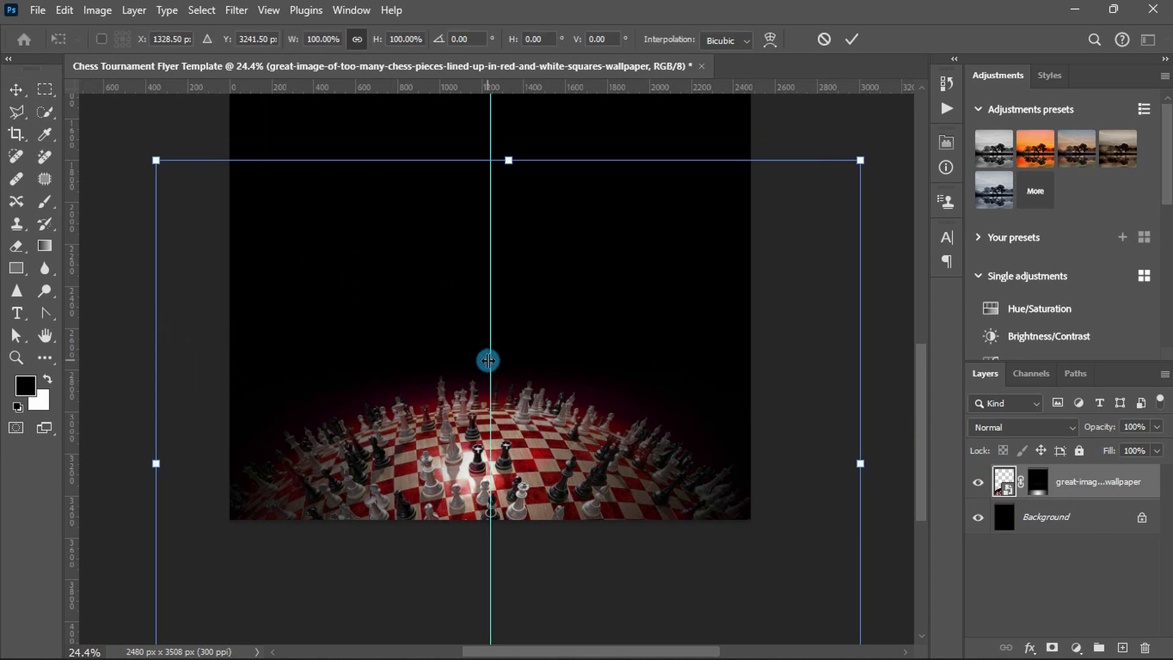
right_click(482, 358)
left_click(498, 360)
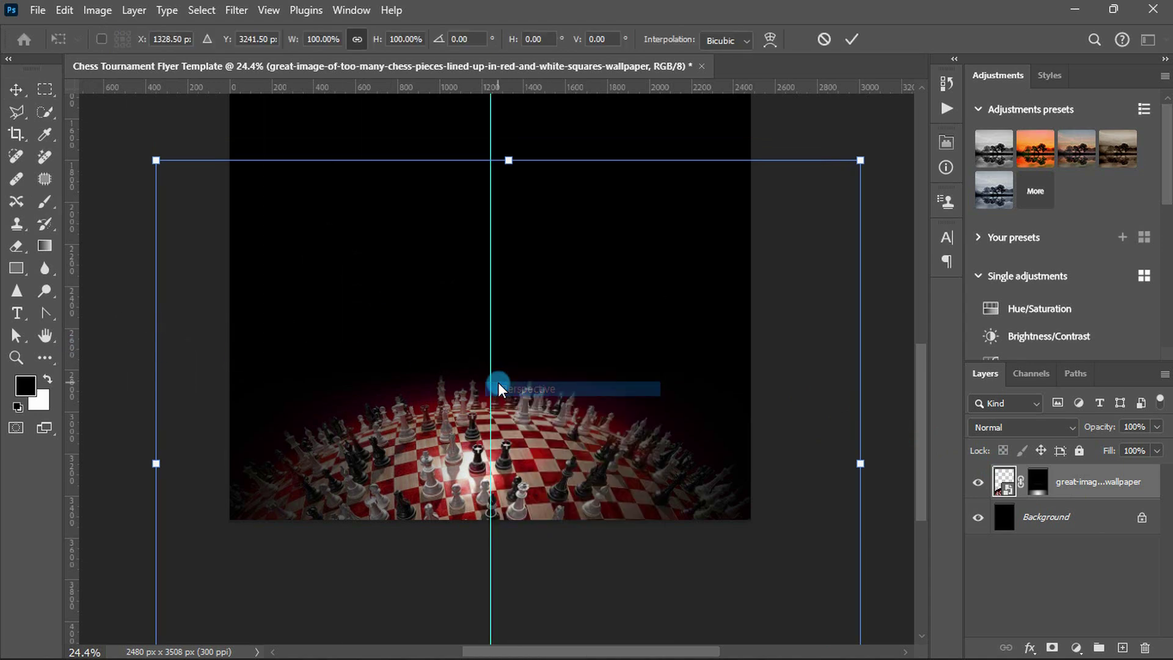
left_click_drag(509, 160, 606, 174)
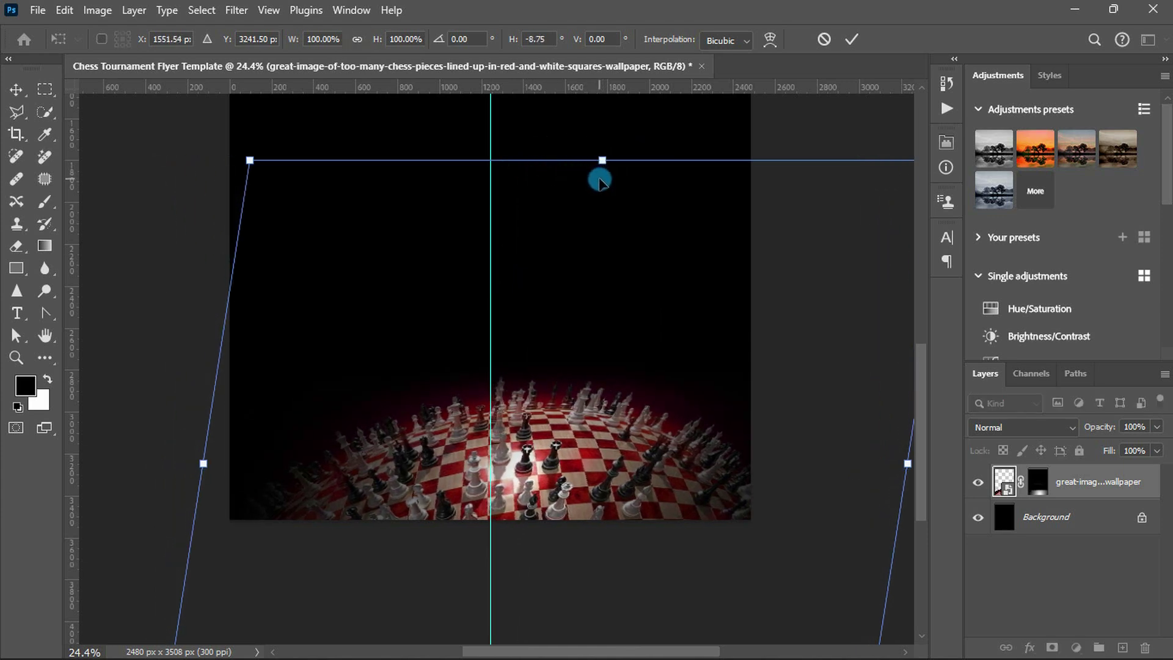
key("ctrl+minus")
key("ctrl+z")
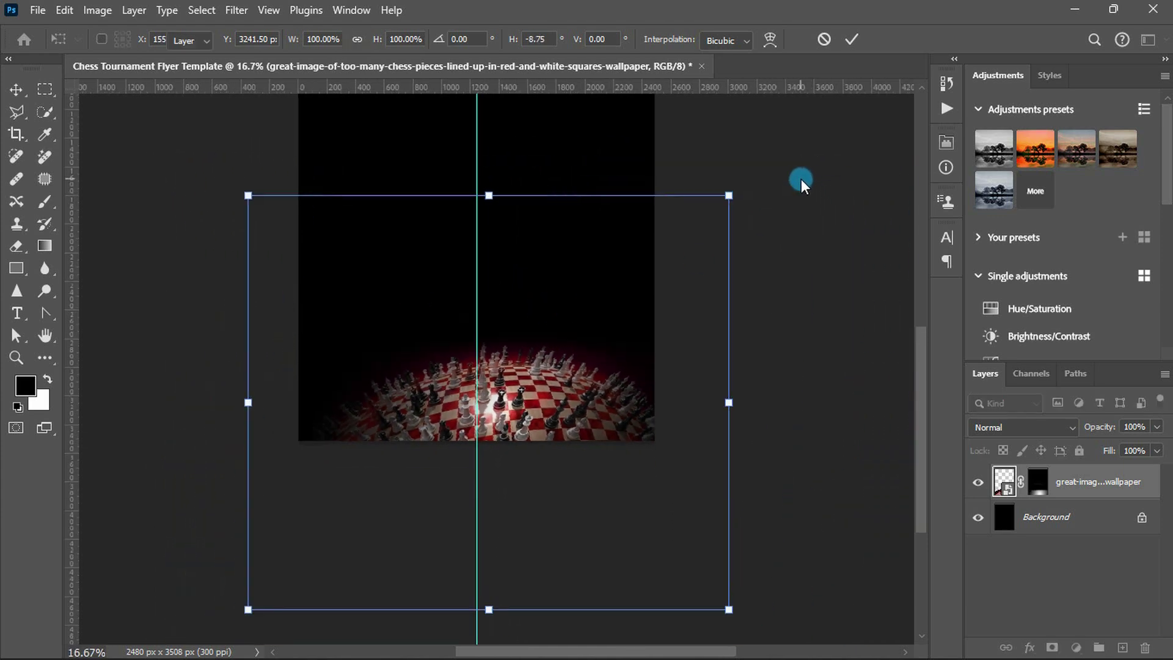
key("Escape")
Try rotating and skewing the chessboard again, revert it, and fit the page in view
key("ctrl+t")
scroll(524, 407, "up", 3)
scroll(524, 407, "down", 1)
left_click_drag(846, 178, 843, 159)
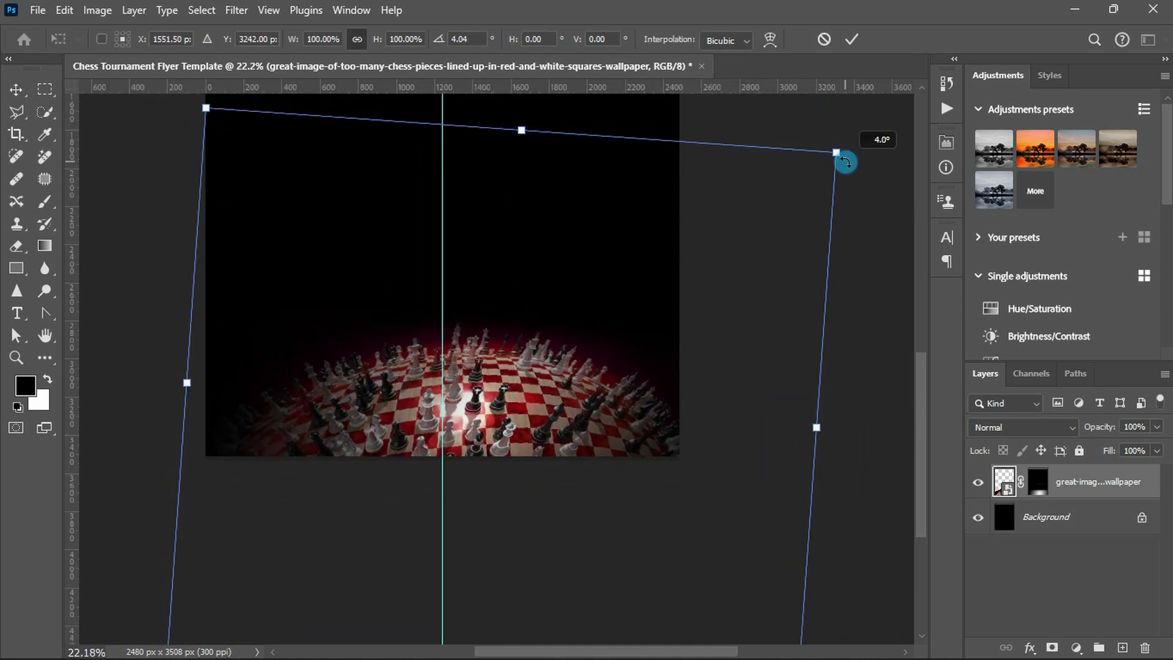
left_click_drag(530, 132, 505, 135)
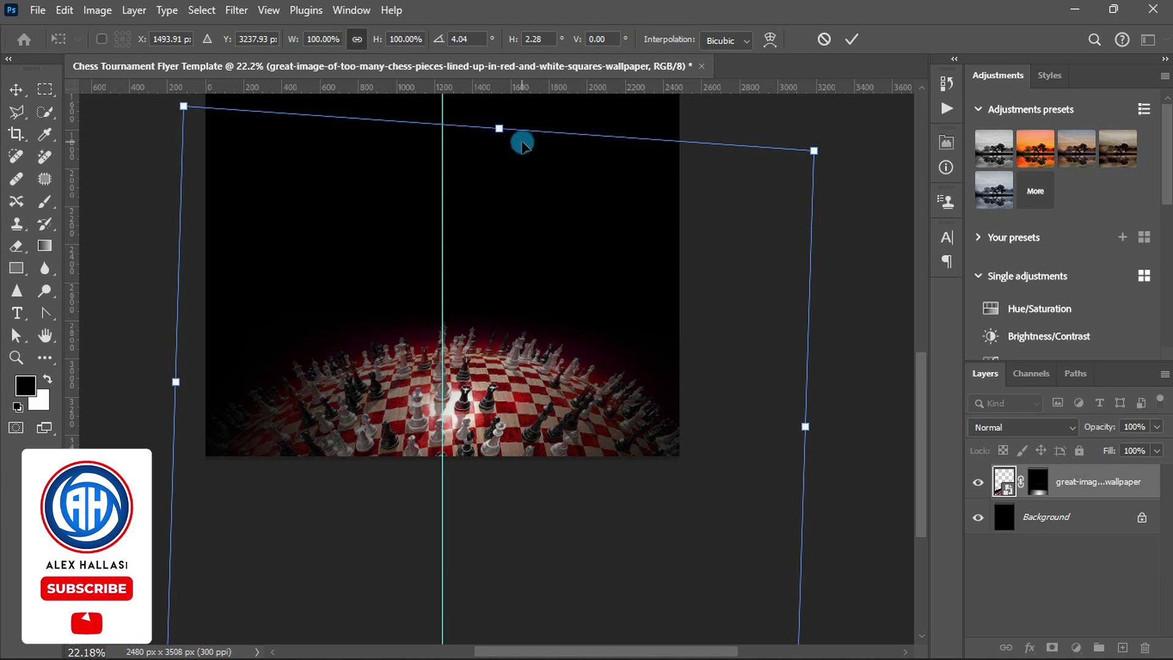
left_click_drag(843, 173, 830, 160)
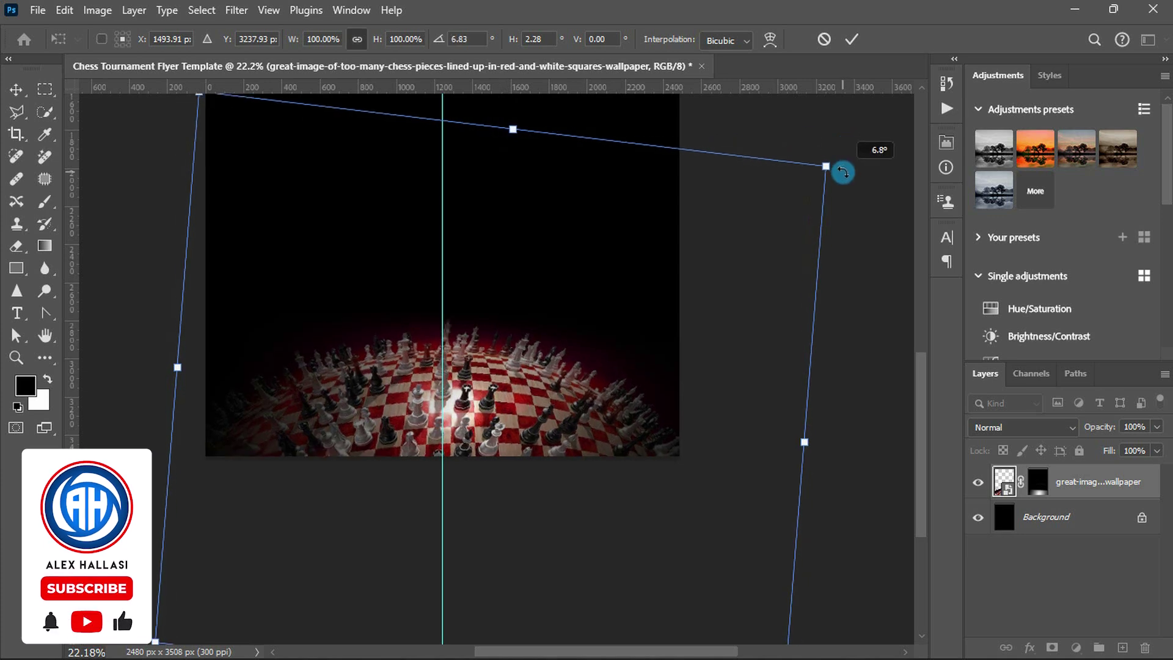
key("ctrl+z")
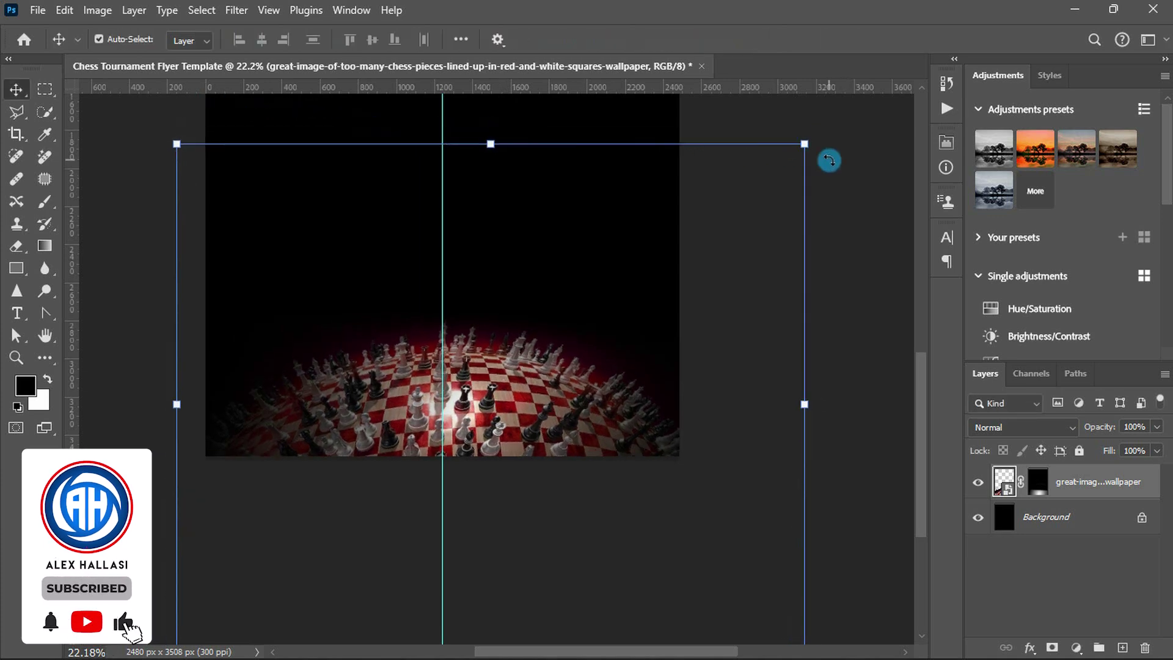
key("Escape")
left_click(442, 184)
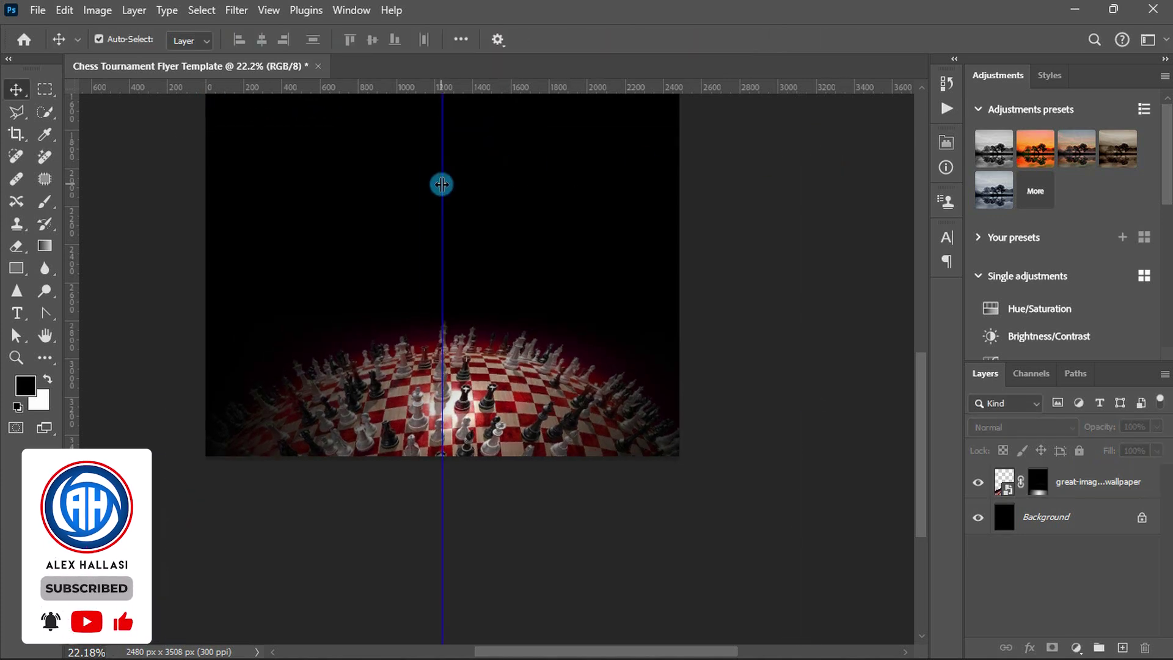
key("ctrl+0")
Apply a Path Blur with two radiating blur paths to the chessboard layer
left_click(1005, 482)
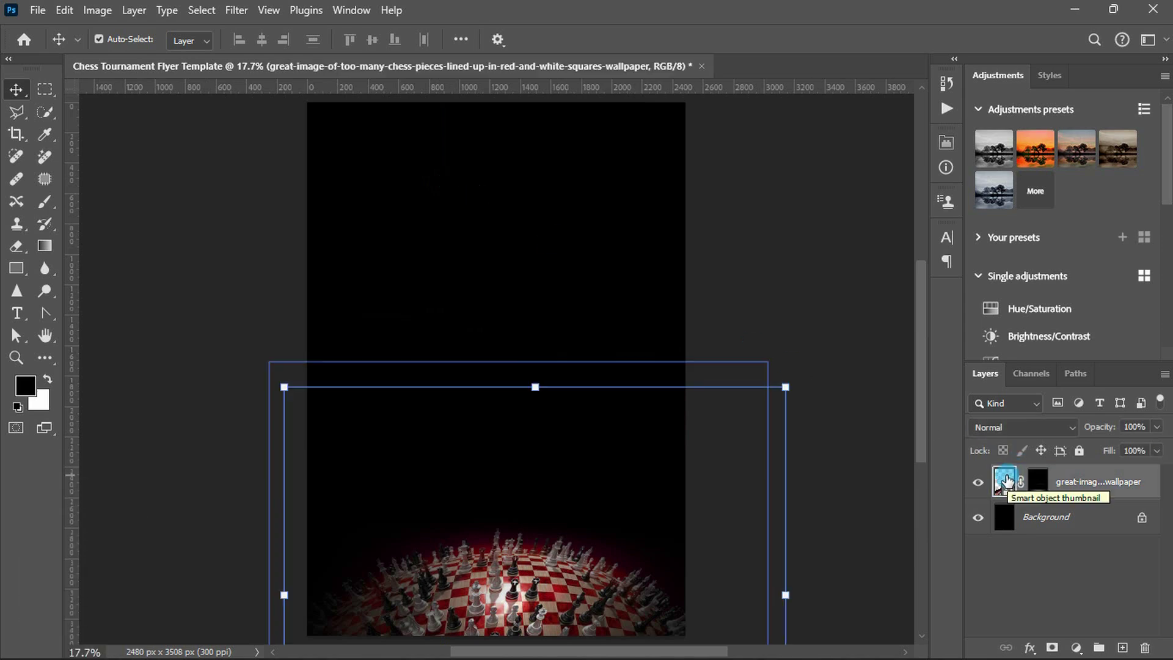
left_click(237, 10)
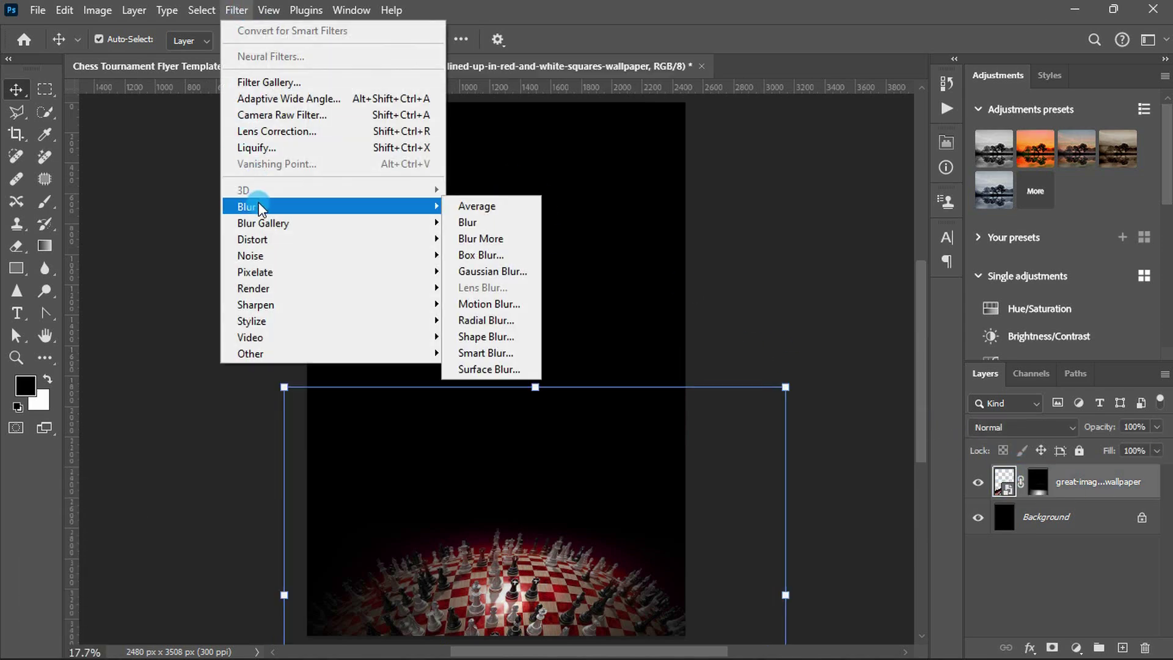
mouse_move(263, 222)
left_click(496, 270)
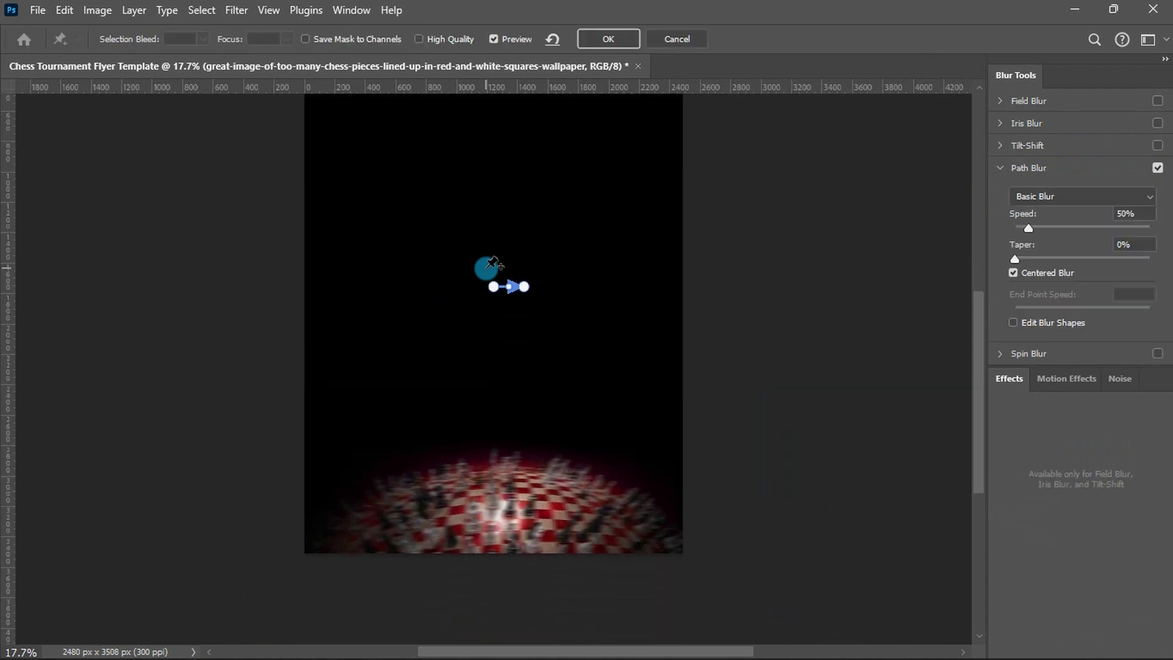
scroll(514, 379, "up", 3)
left_click_drag(482, 124, 417, 472)
mouse_move(526, 124)
left_mouse_down()
mouse_move(354, 333)
mouse_move(318, 357)
left_mouse_up()
mouse_move(411, 469)
left_mouse_down()
mouse_move(376, 486)
mouse_move(391, 489)
mouse_move(354, 482)
left_mouse_up()
left_click_drag(317, 359, 294, 375)
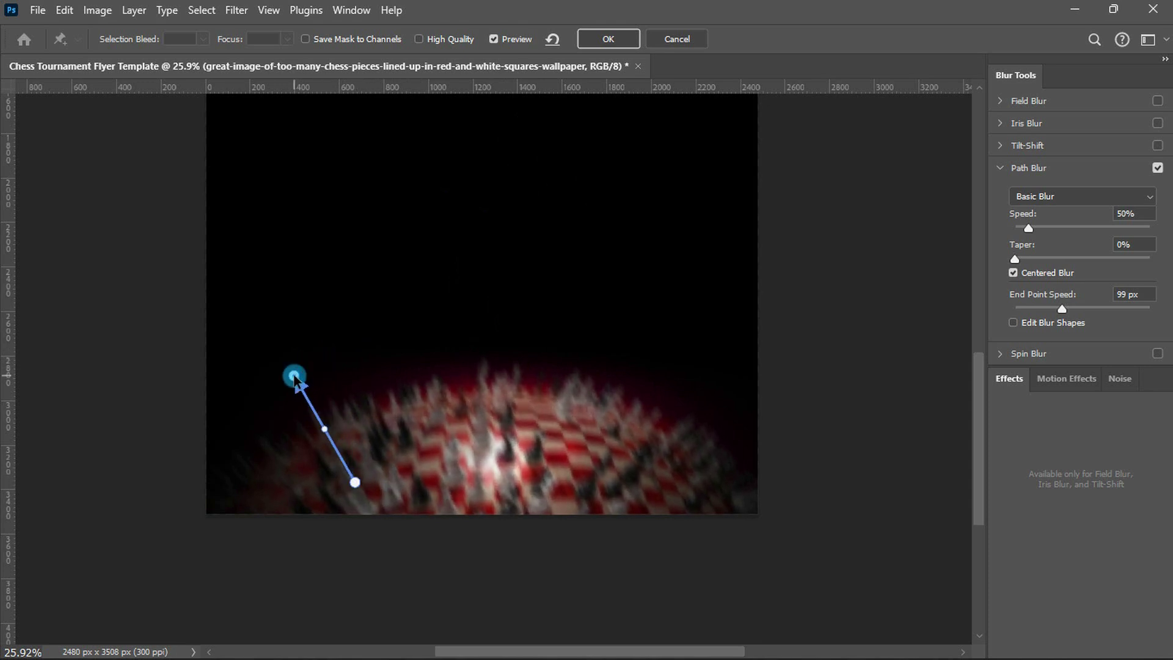
left_click_drag(694, 387, 687, 378)
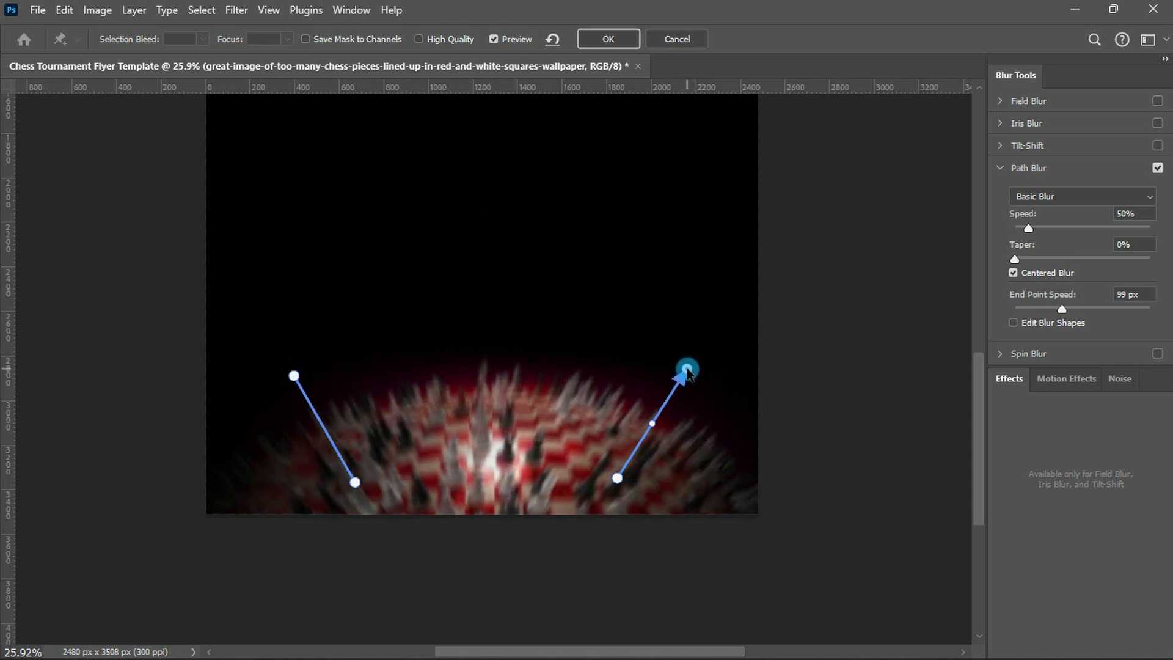
left_click(1140, 213)
key("Tab")
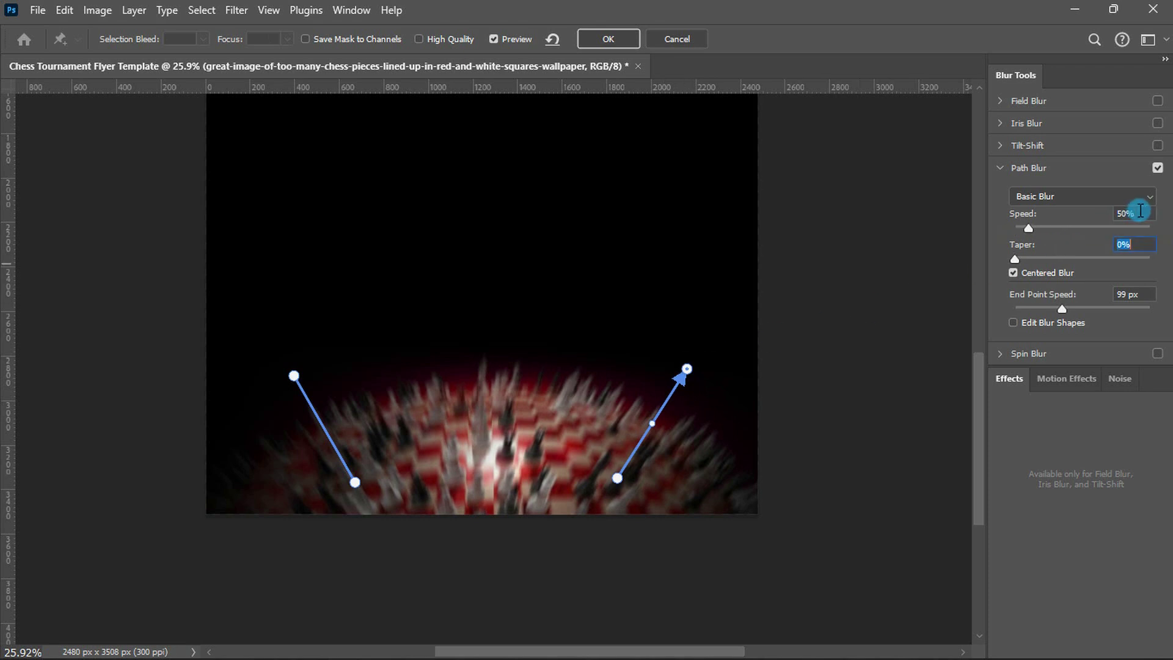
left_click(609, 39)
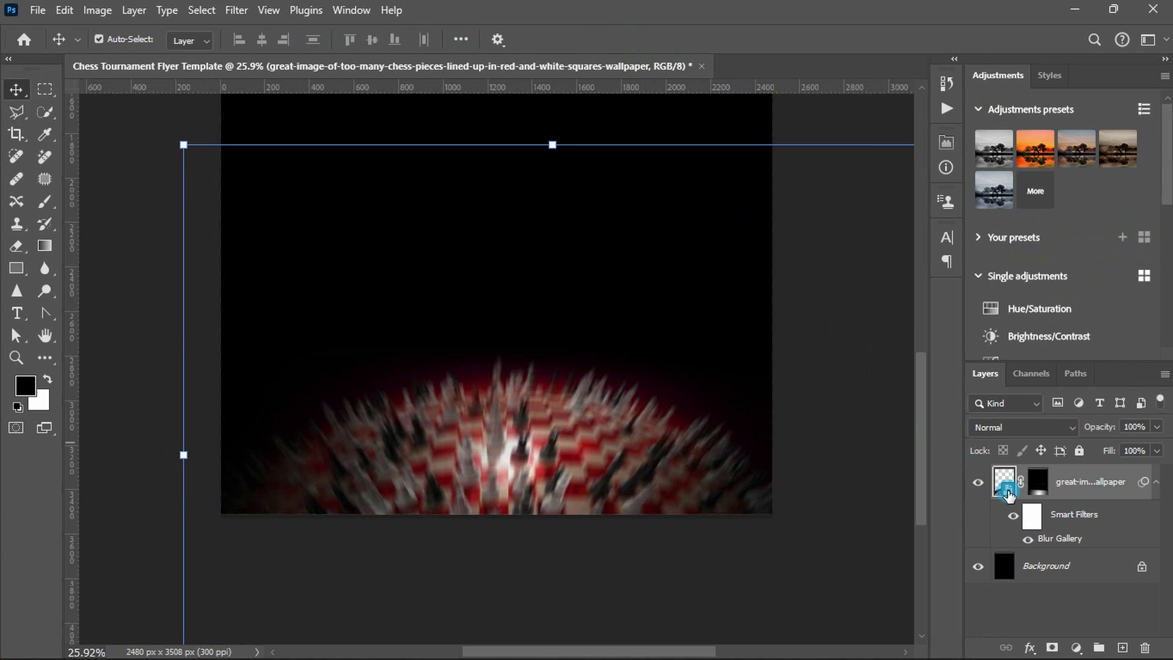
Mask the Path Blur with a vertical linear gradient so it fades toward the bottom
left_click(1031, 517)
left_click(45, 244)
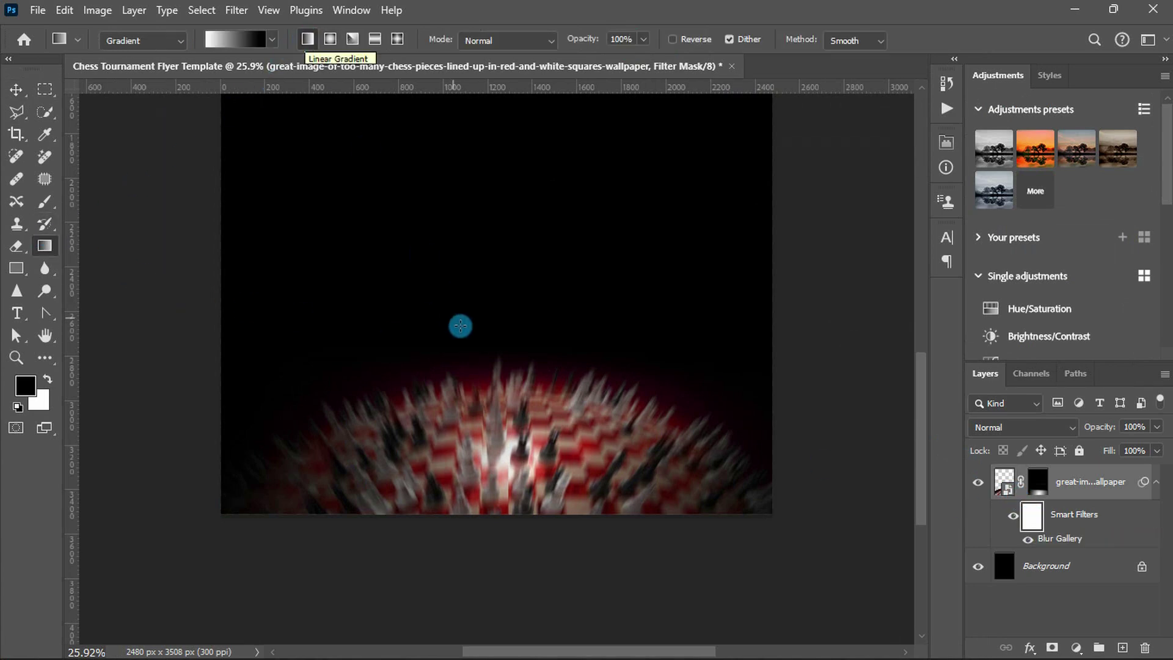
left_click_drag(504, 348, 504, 481)
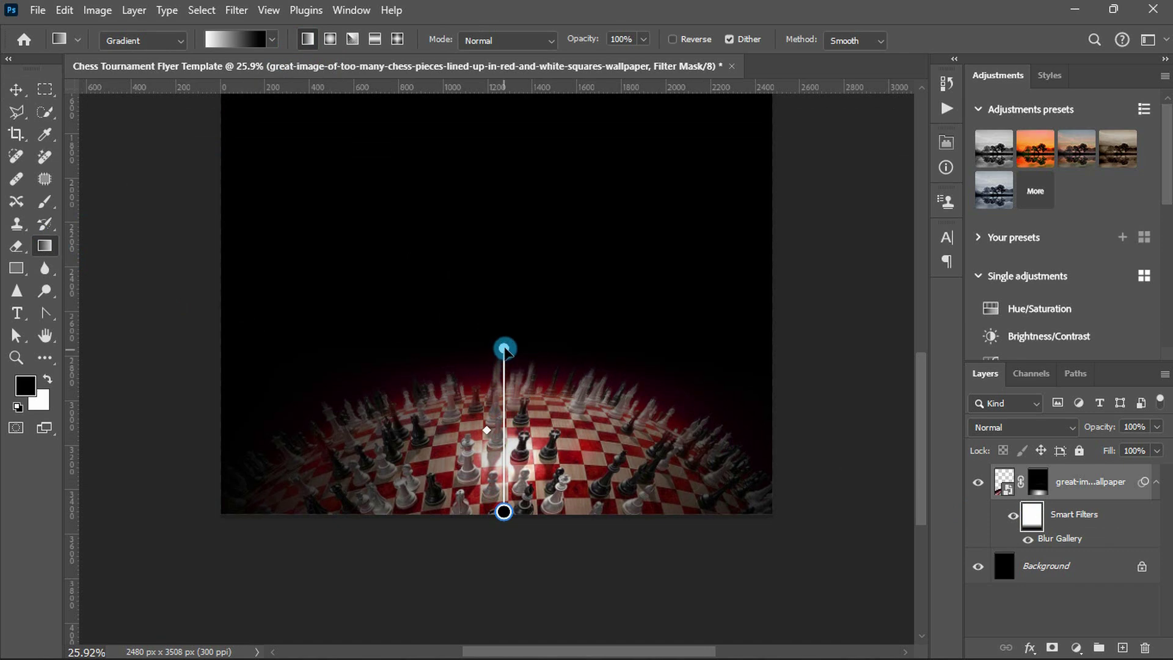
left_click_drag(506, 349, 505, 399)
left_click_drag(504, 443, 503, 453)
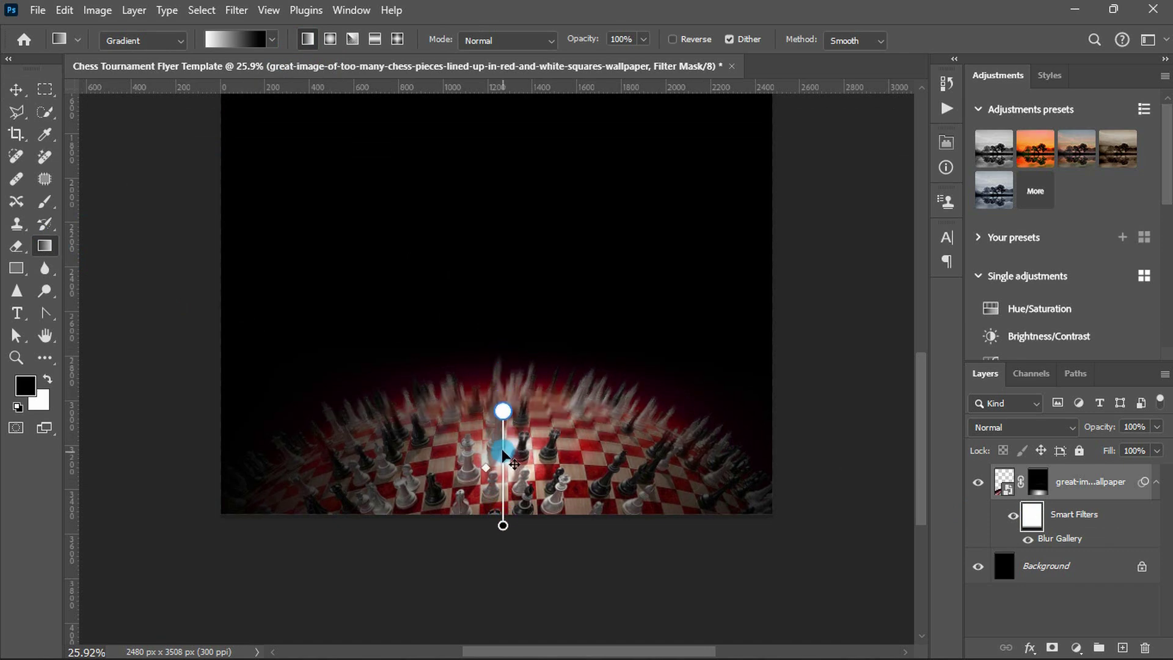
left_click(1037, 309)
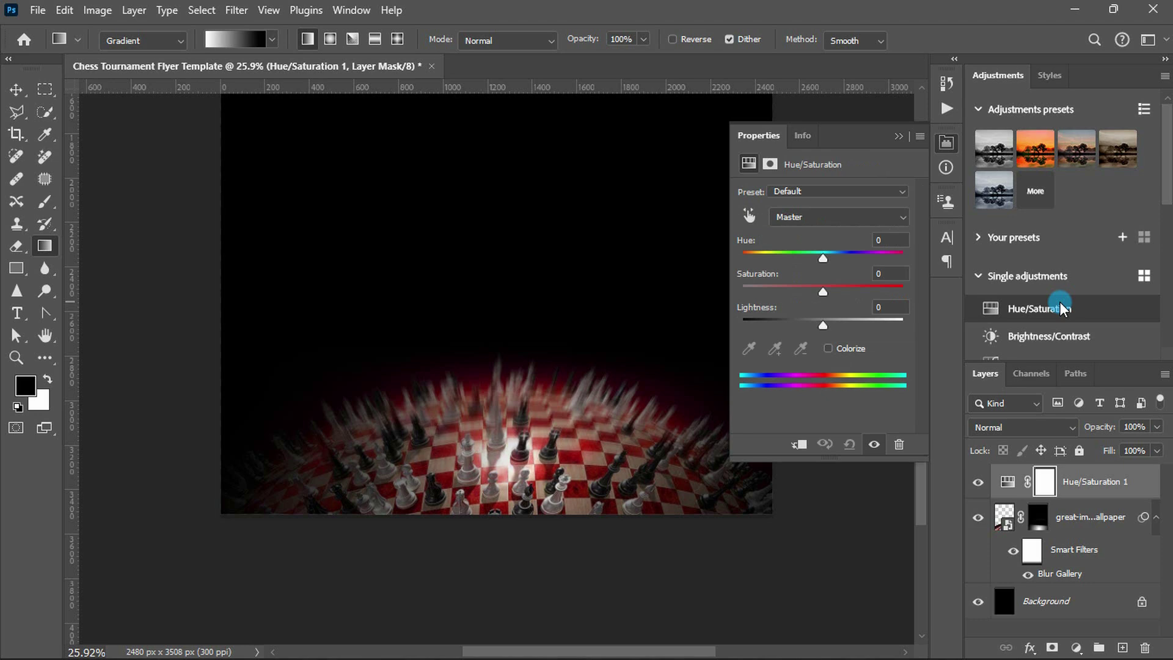
Clip the Hue/Saturation layer to the chessboard and colorize it blue (Hue 208, Saturation 50, Lightness +17)
left_click(796, 445)
left_click(830, 349)
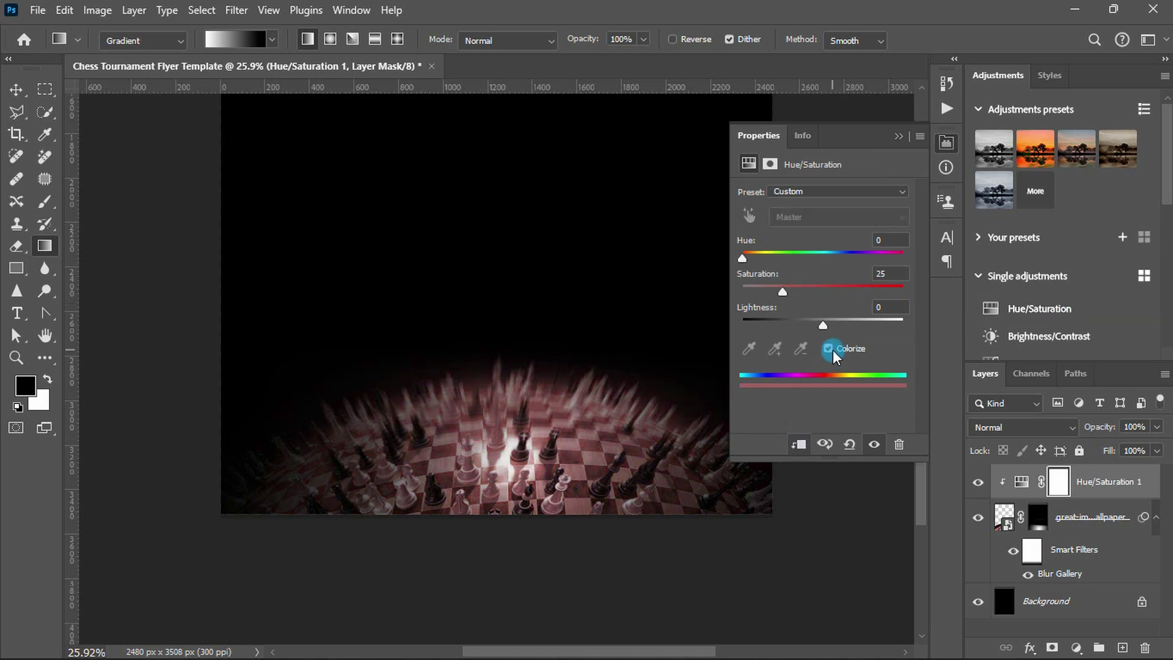
type("208")
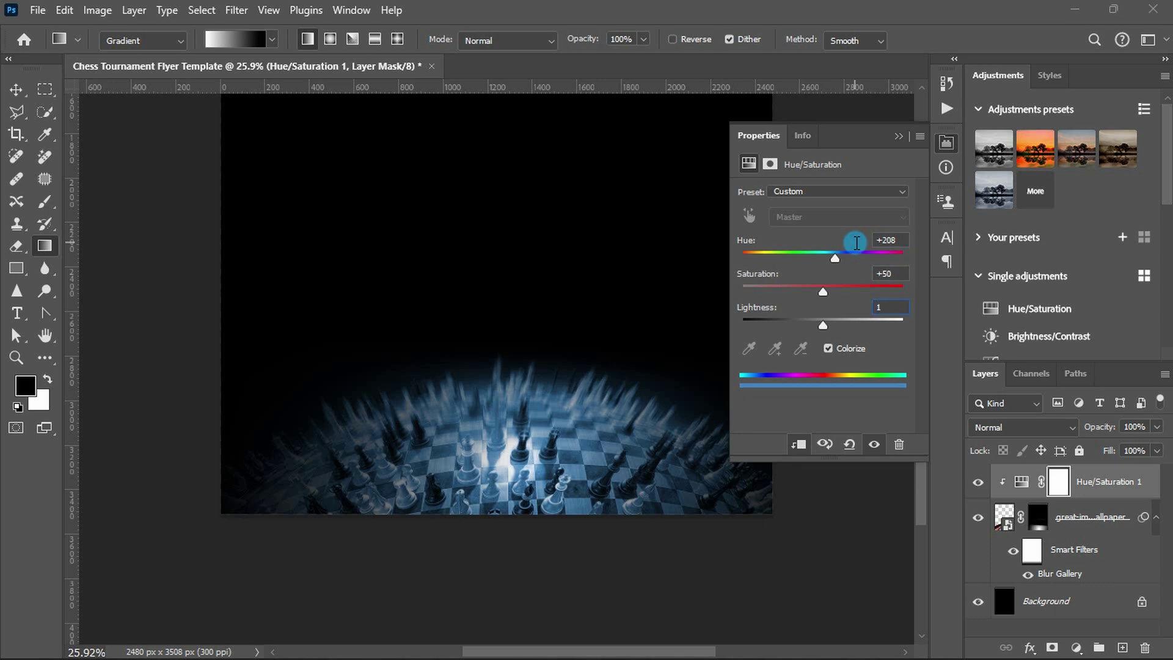
type("7")
Set up a large white brush at 50% opacity on the chessboard layer's mask
left_click(1039, 520)
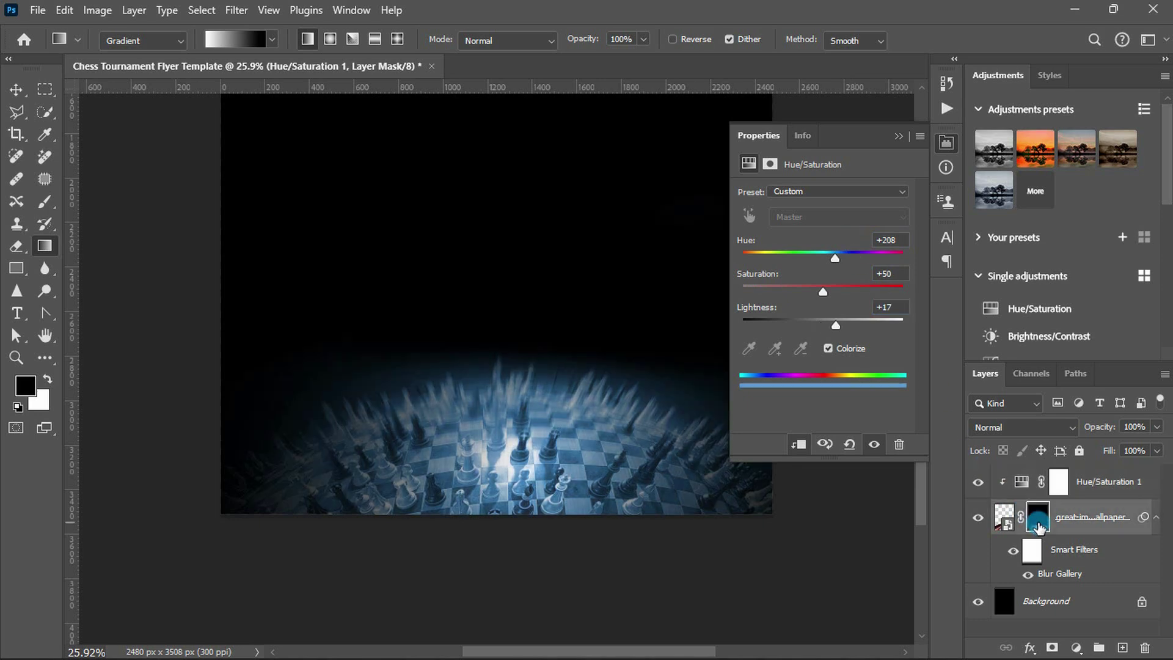
left_click(59, 209)
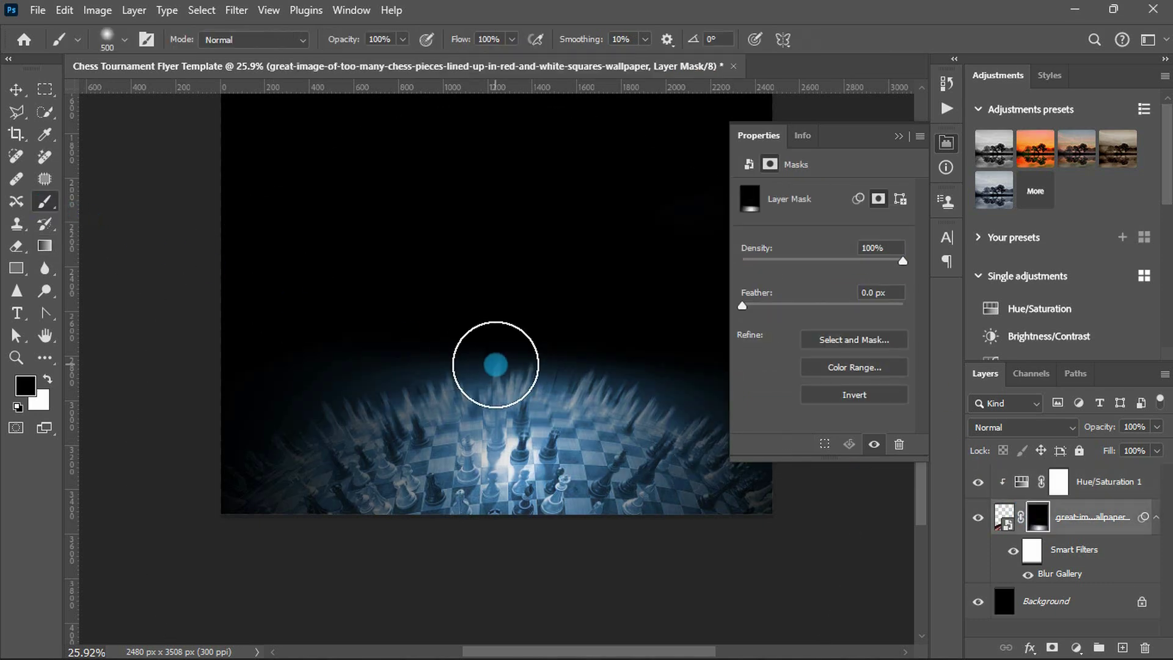
scroll(495, 367, "right", 2)
scroll(495, 365, "up", 1)
key("bracketright")
key("bracketright")
key("bracketright")
key("bracketright")
key("x")
key("5")
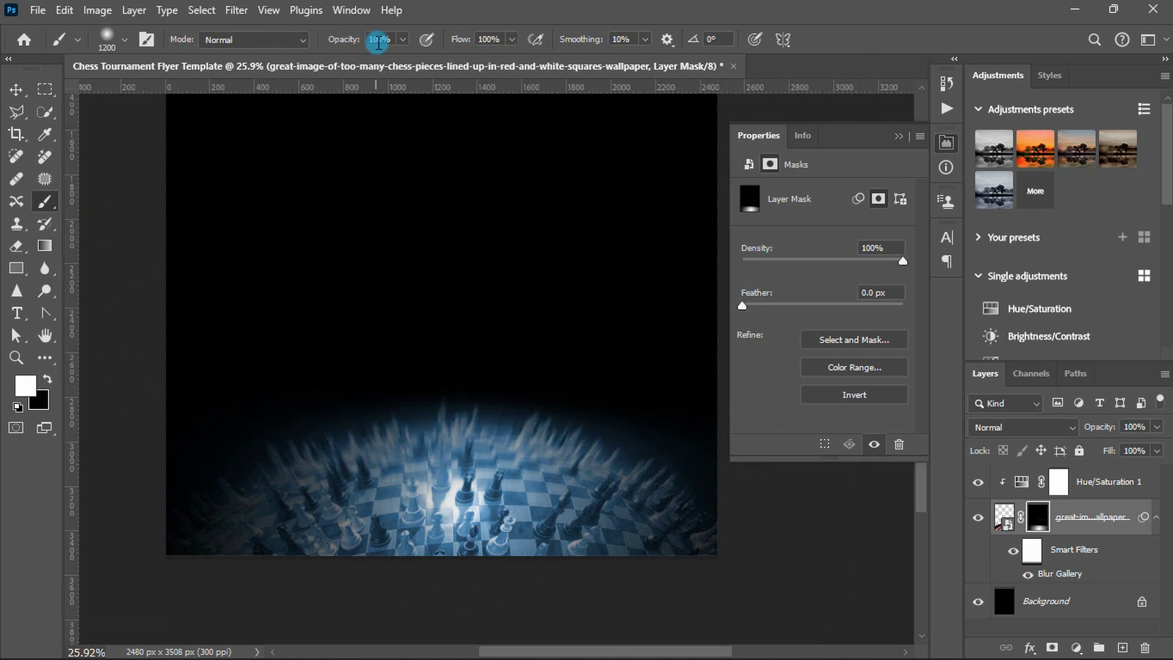
key("bracketright")
key("bracketright")
key("bracketright")
key("v")
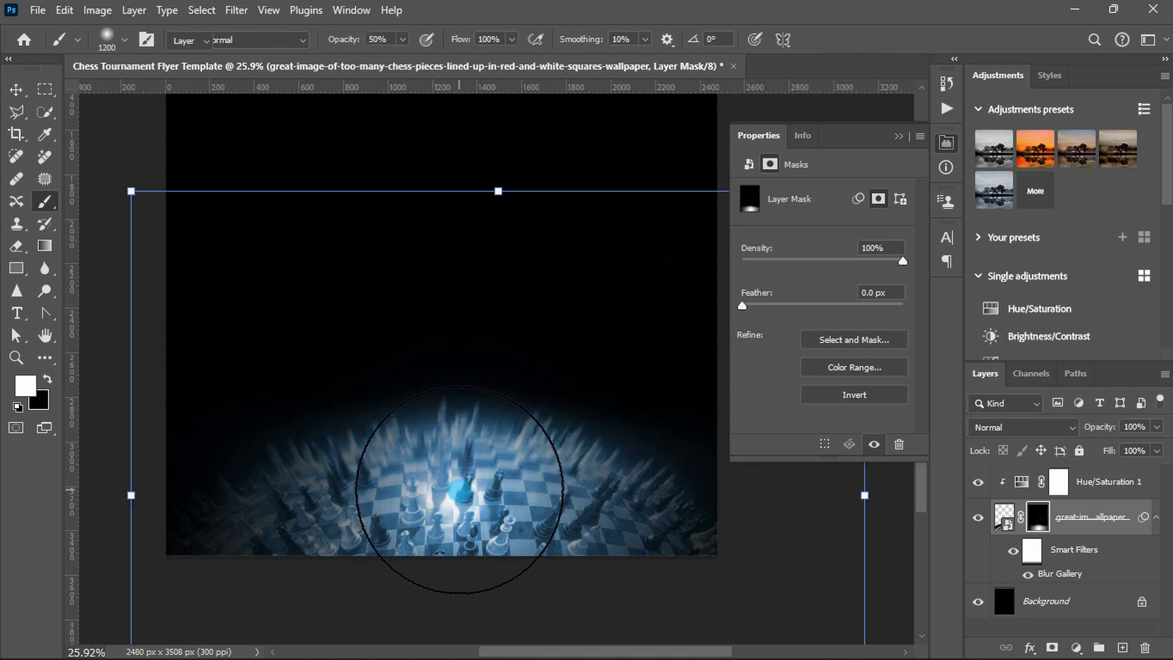
Rotate the placed golden sparkle image 90° clockwise
left_click(1071, 483)
key("ctrl+0")
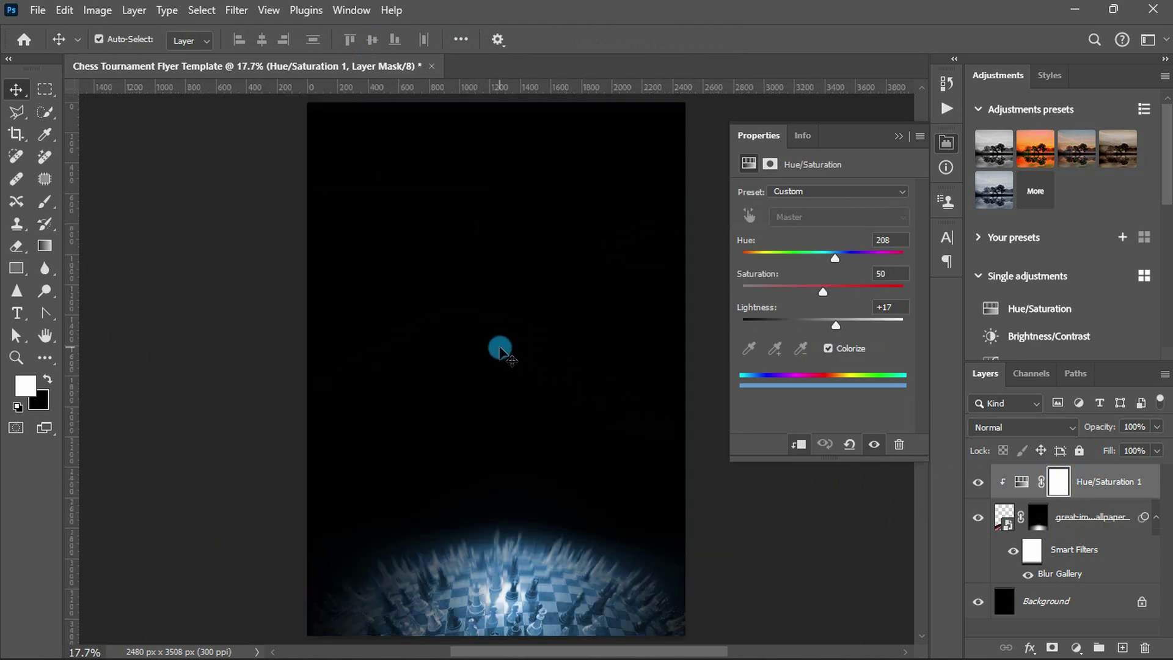
right_click(495, 370)
left_click(585, 174)
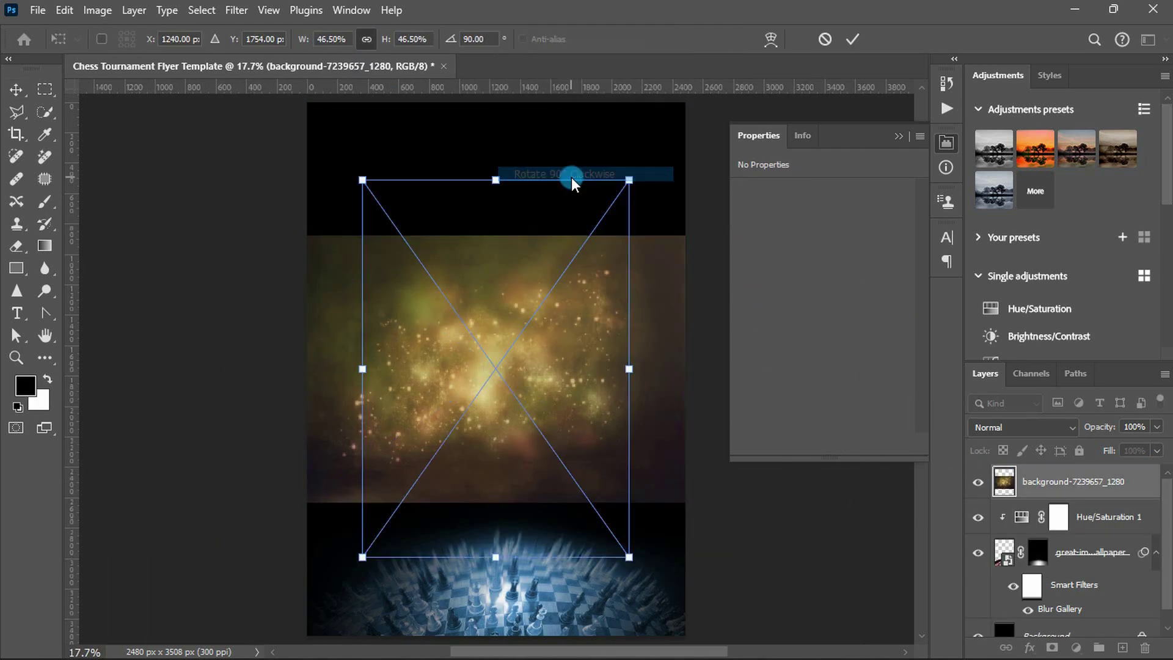
Enlarge and horizontally flip the sparkle image, then move it below the chessboard layer
left_click_drag(629, 178, 715, 109)
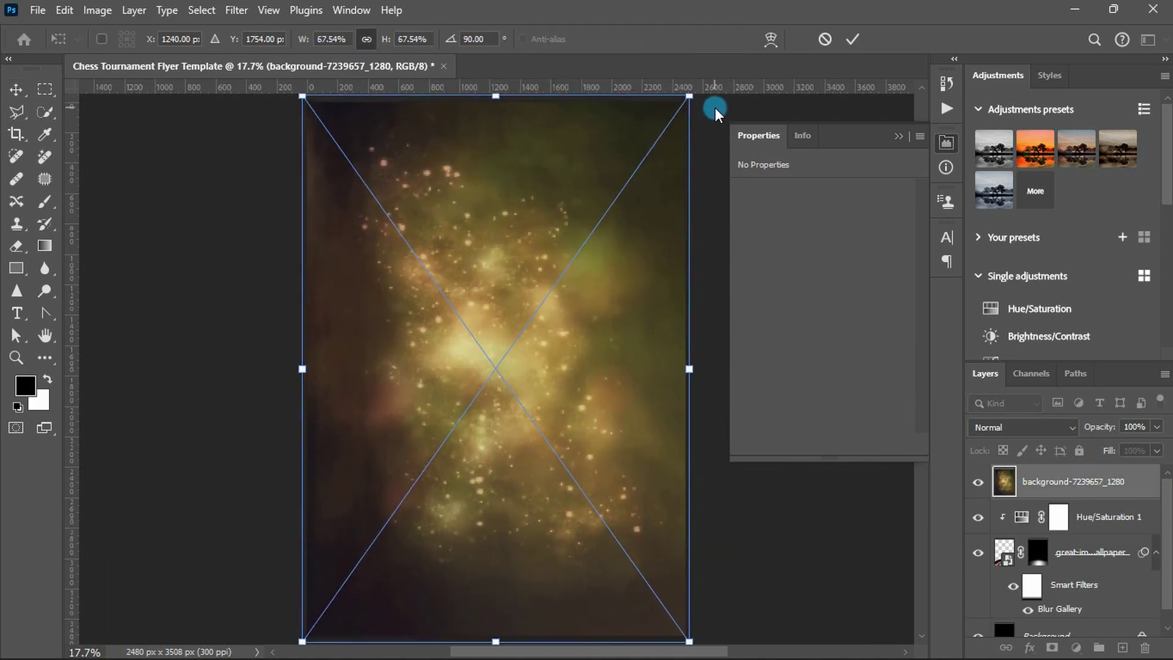
right_click(651, 147)
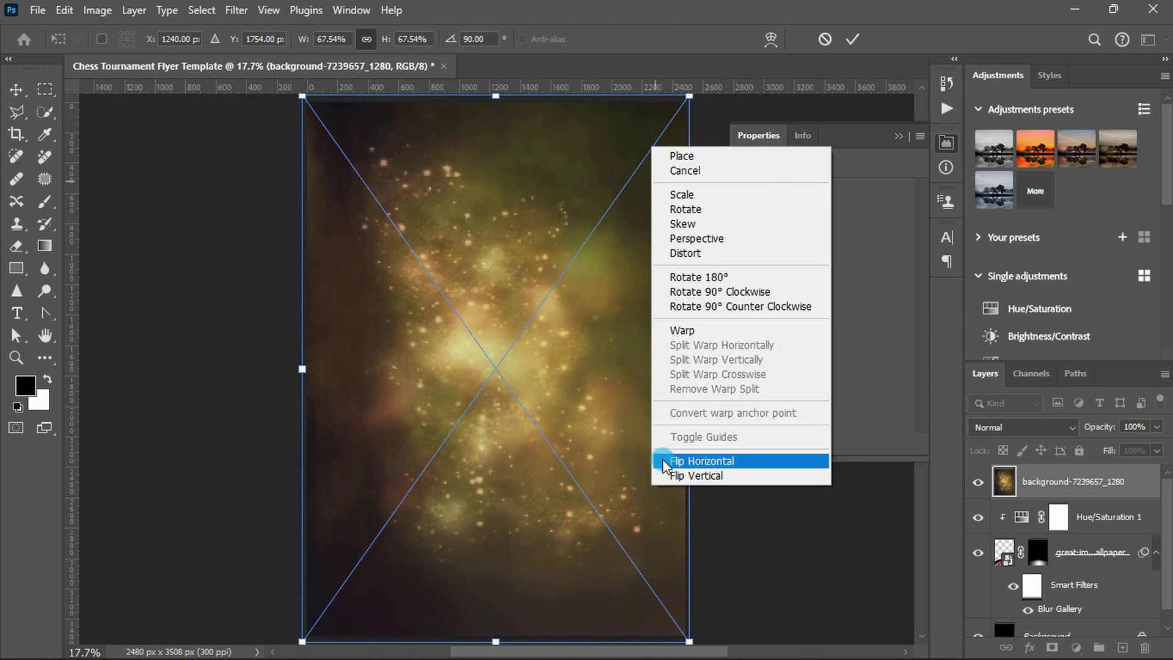
left_click(665, 463)
key("Return")
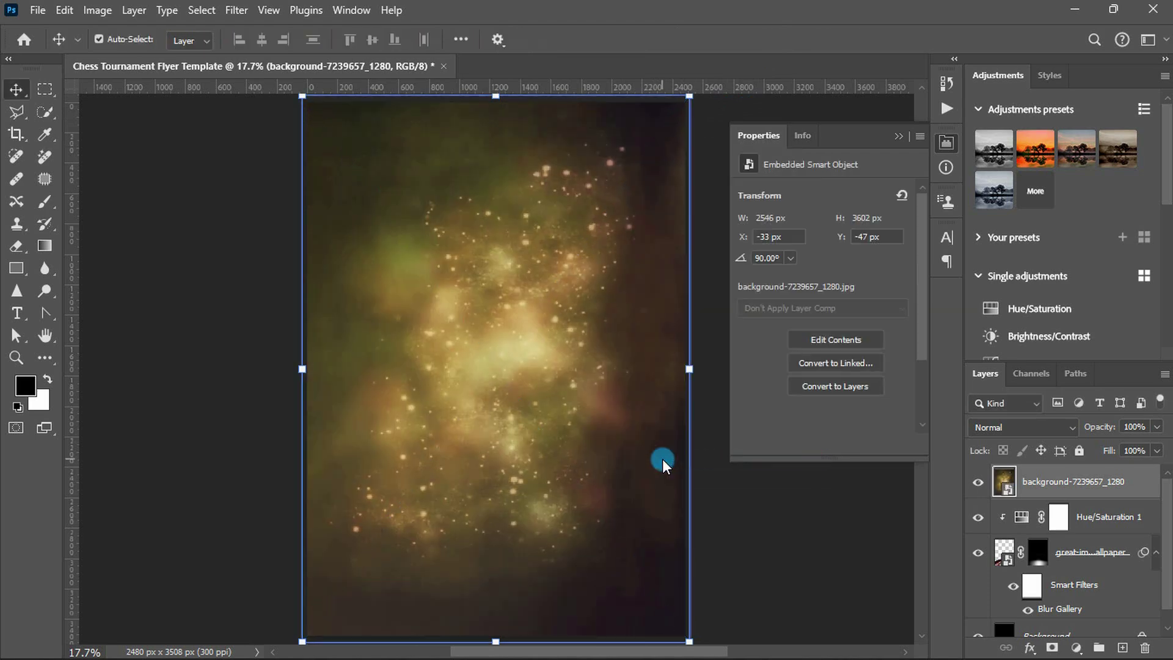
left_click_drag(1067, 492, 1051, 620)
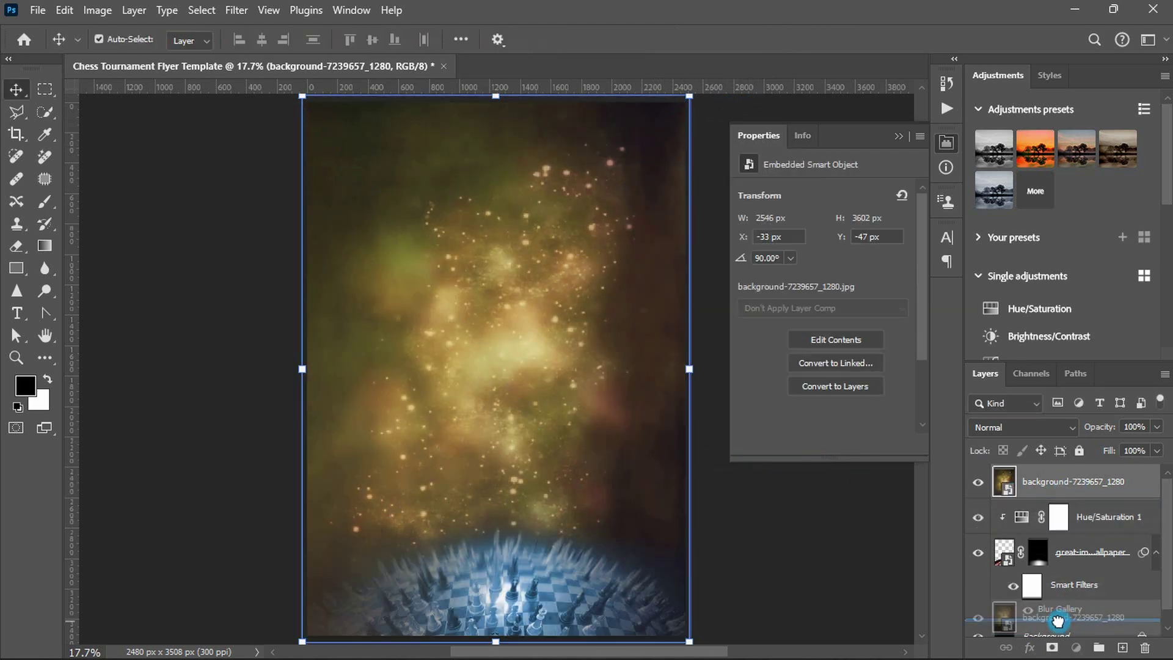
Mask the sparkle layer with a radial gradient so it glows centrally and fades to black
left_click(1050, 649)
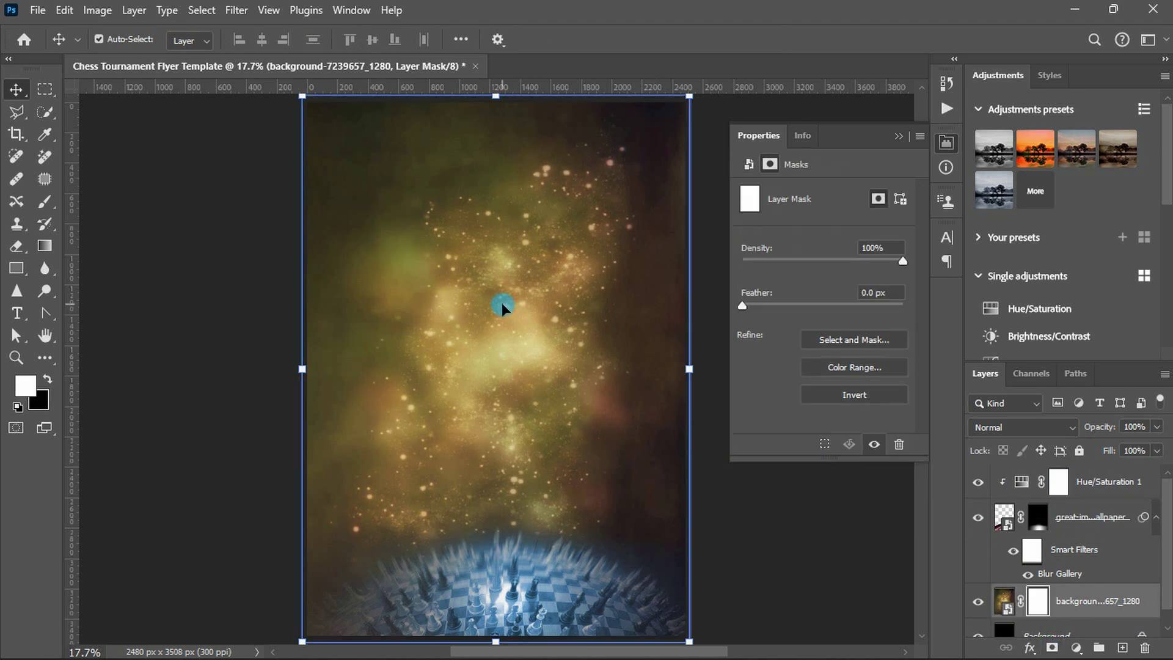
key("g")
left_click_drag(503, 286, 689, 286)
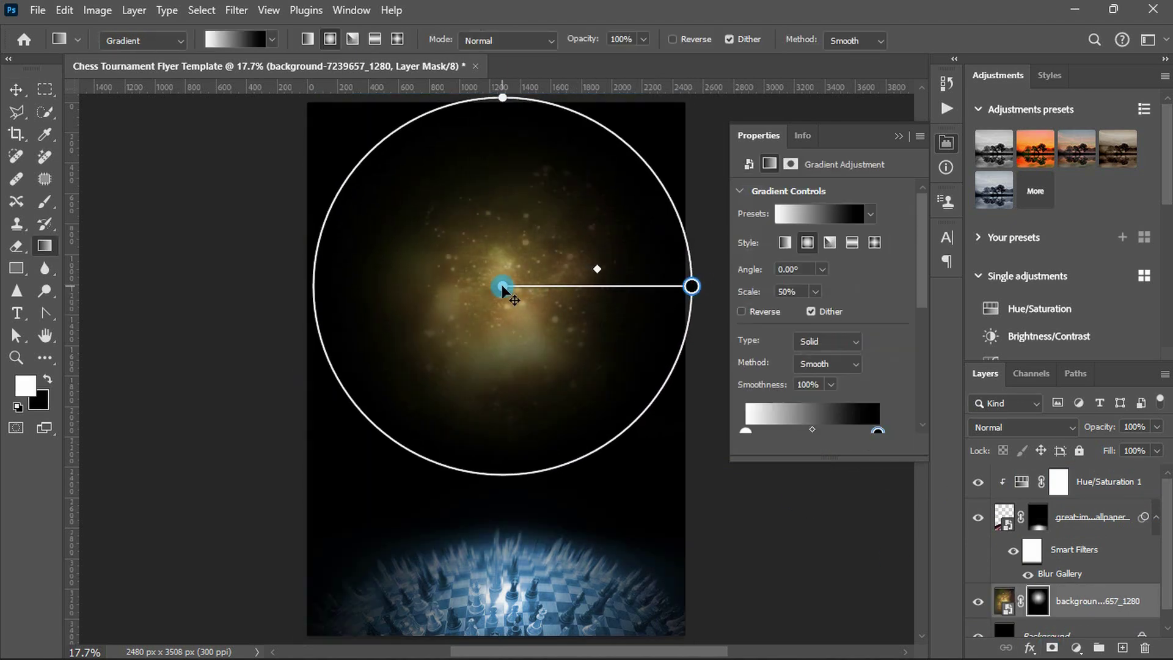
scroll(494, 301, "down", 1)
left_click_drag(549, 286, 637, 287)
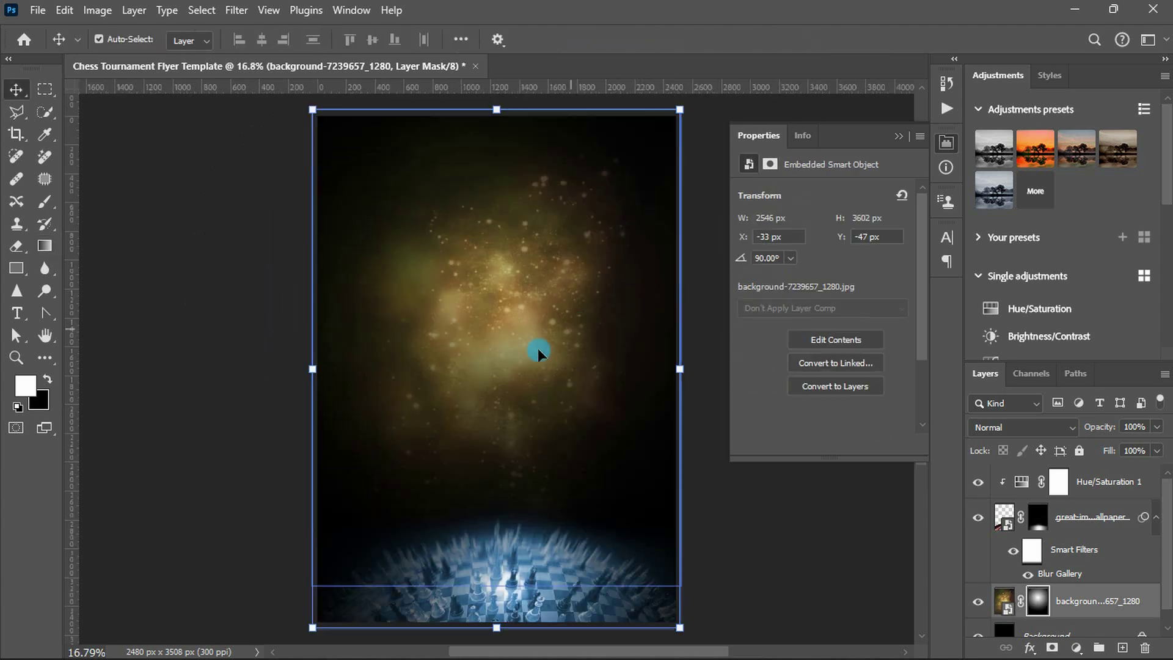
Flip the light rays image vertically and stretch it from page top to bottom
right_click(493, 366)
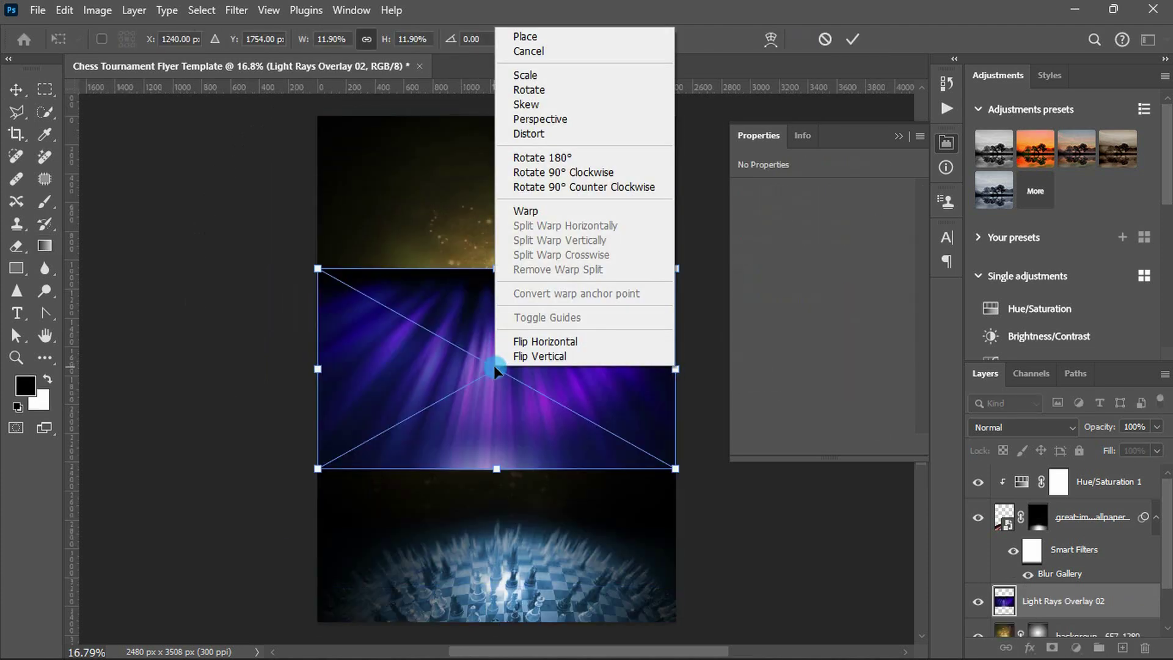
left_click(501, 358)
scroll(501, 360, "down", 2)
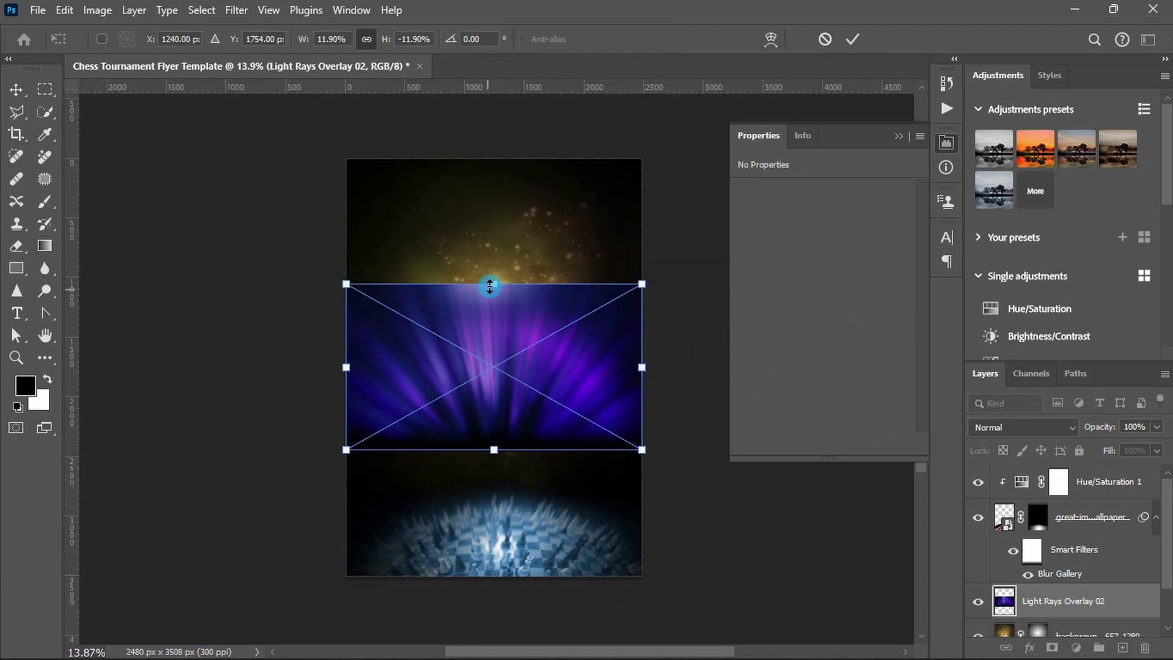
left_click_drag(492, 286, 490, 158)
left_click_drag(494, 445, 482, 632)
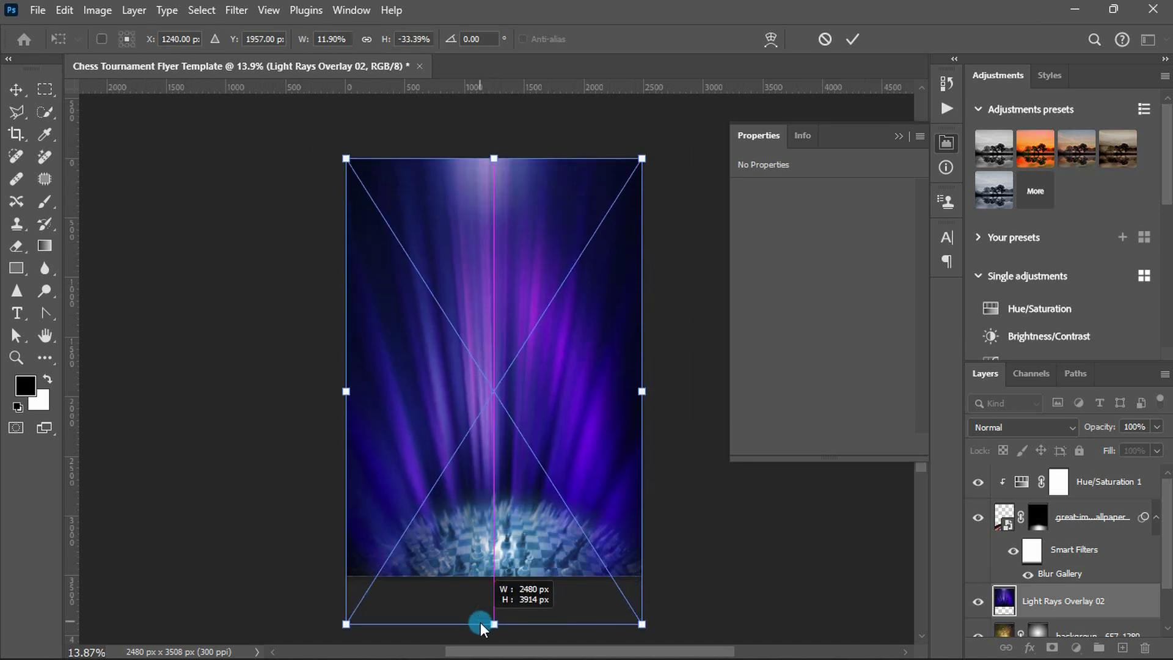
key("Return")
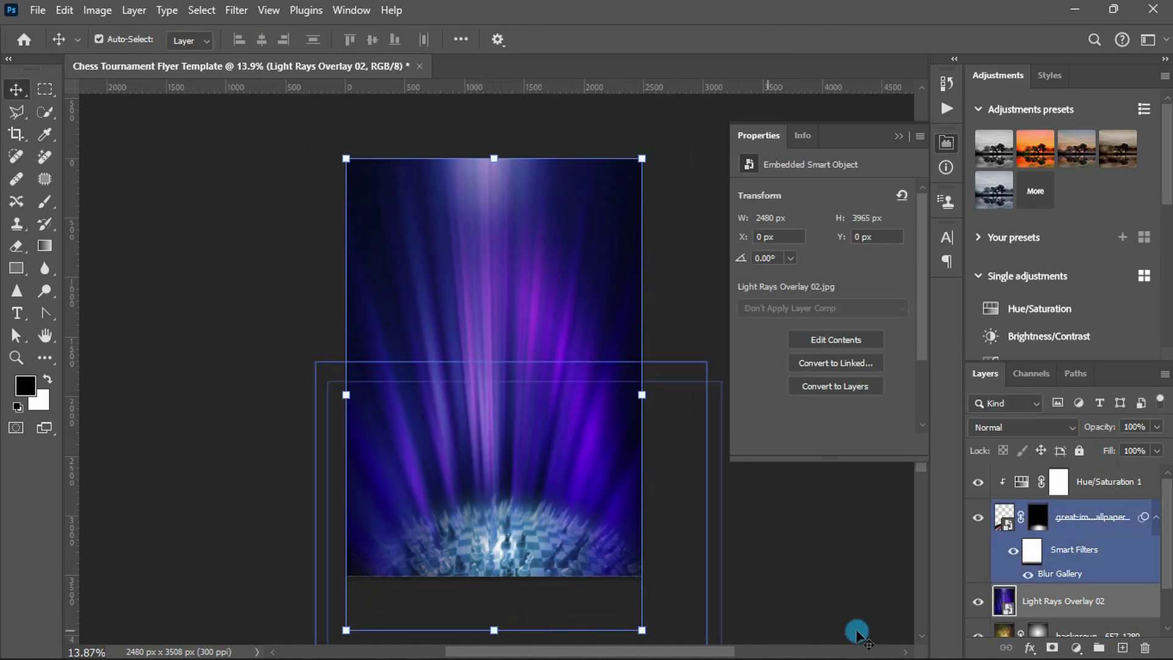
Mask the light rays with a linear gradient so they fade out above the chessboard
left_click(1052, 648)
key("g")
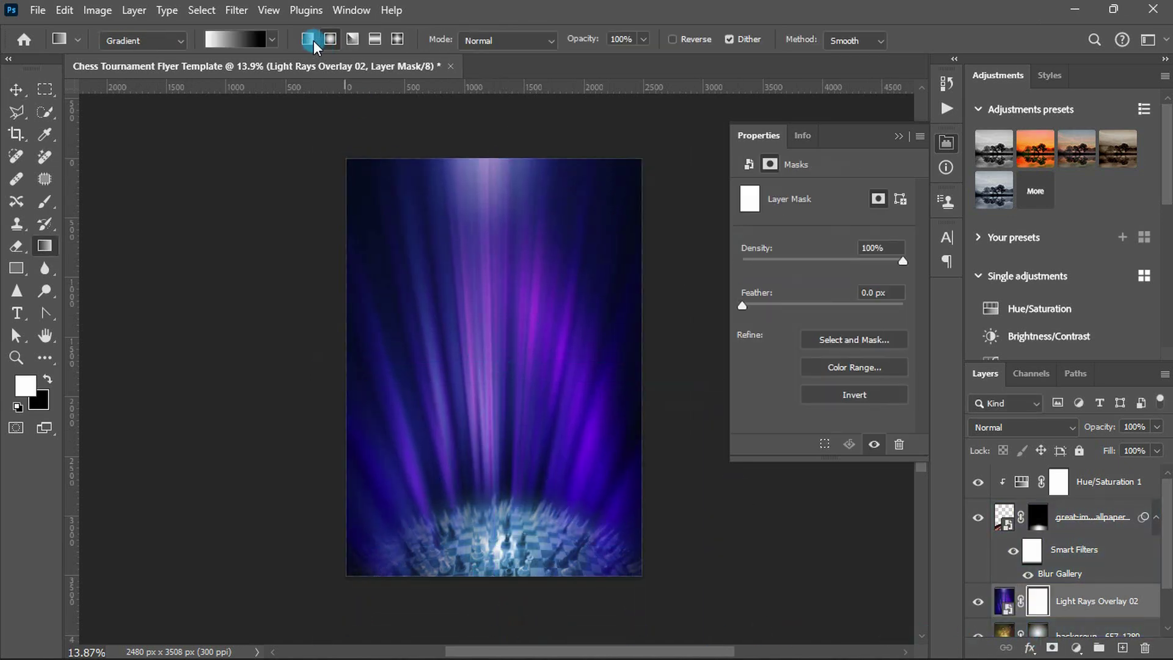
left_click_drag(495, 554, 496, 419)
left_click_drag(497, 472, 493, 502)
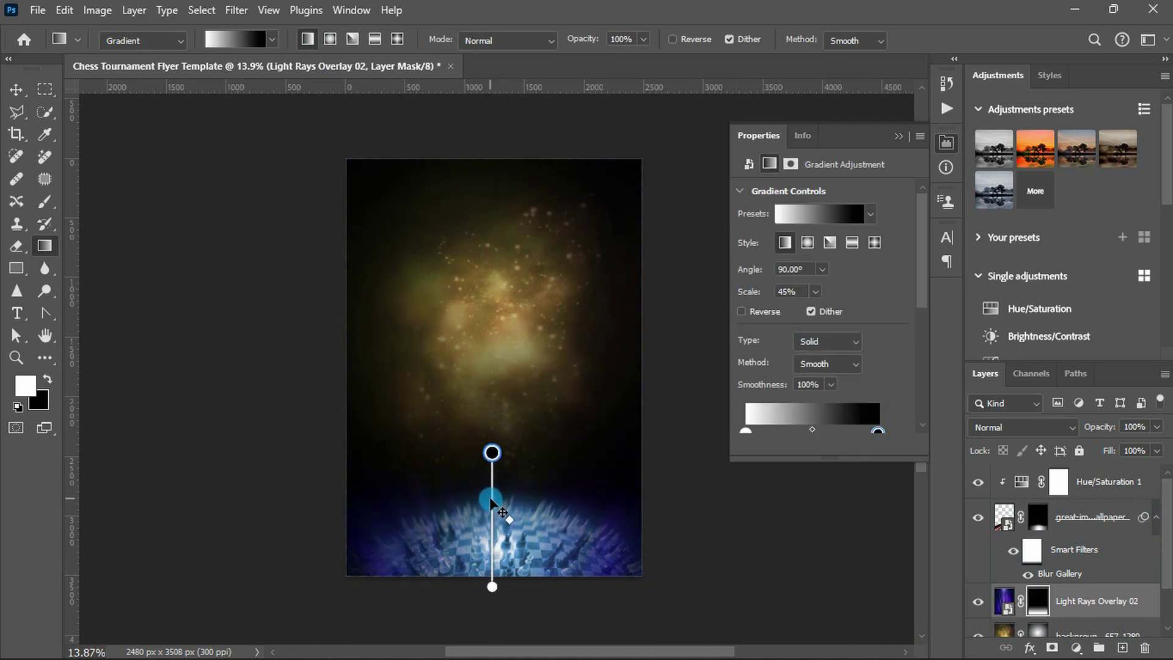
key("ctrl+0")
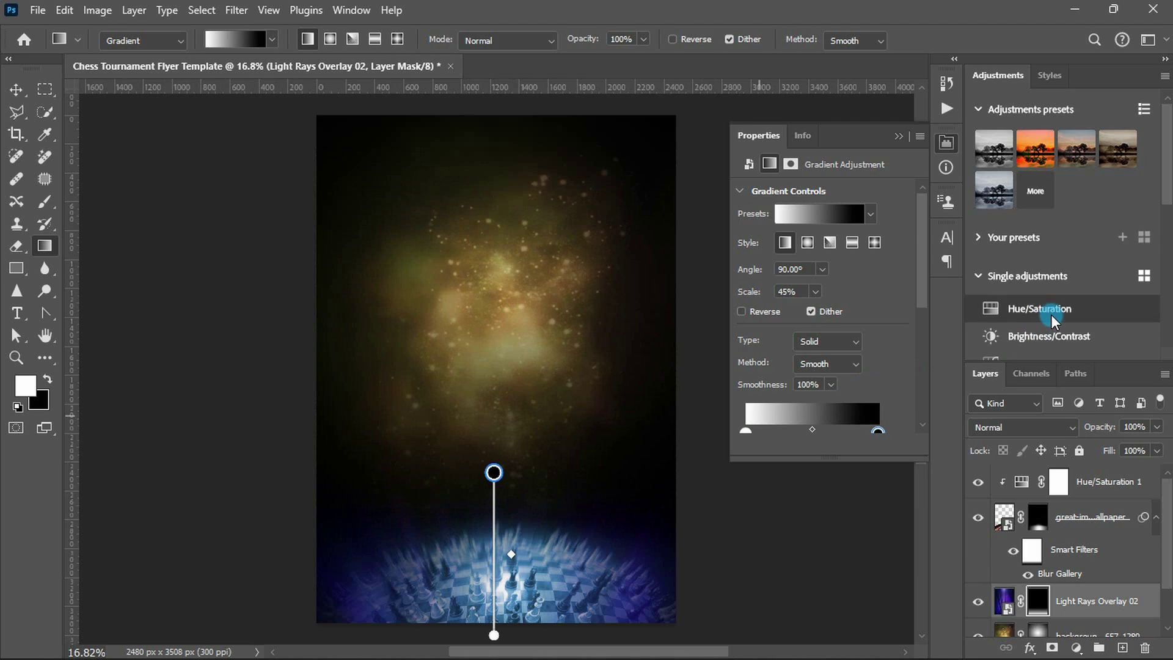
Add a colorized Hue/Saturation layer (Hue 218, Saturation 65) and place the golden bokeh image
left_click(1051, 311)
left_click(828, 349)
left_click(878, 240)
type("+218")
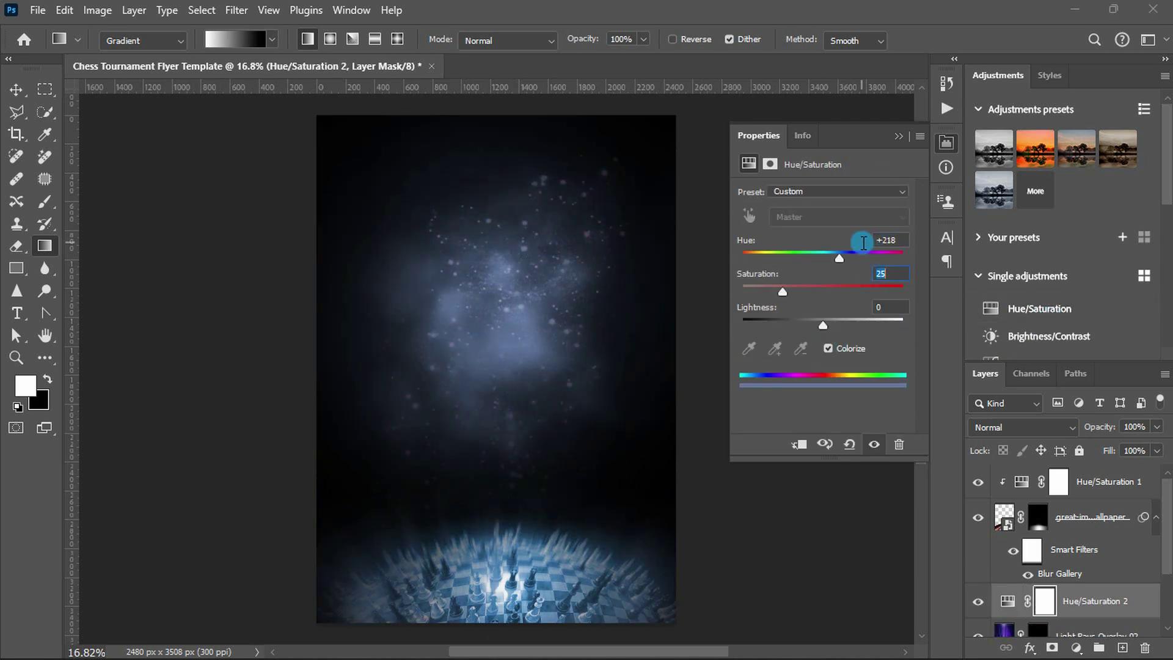
type("65")
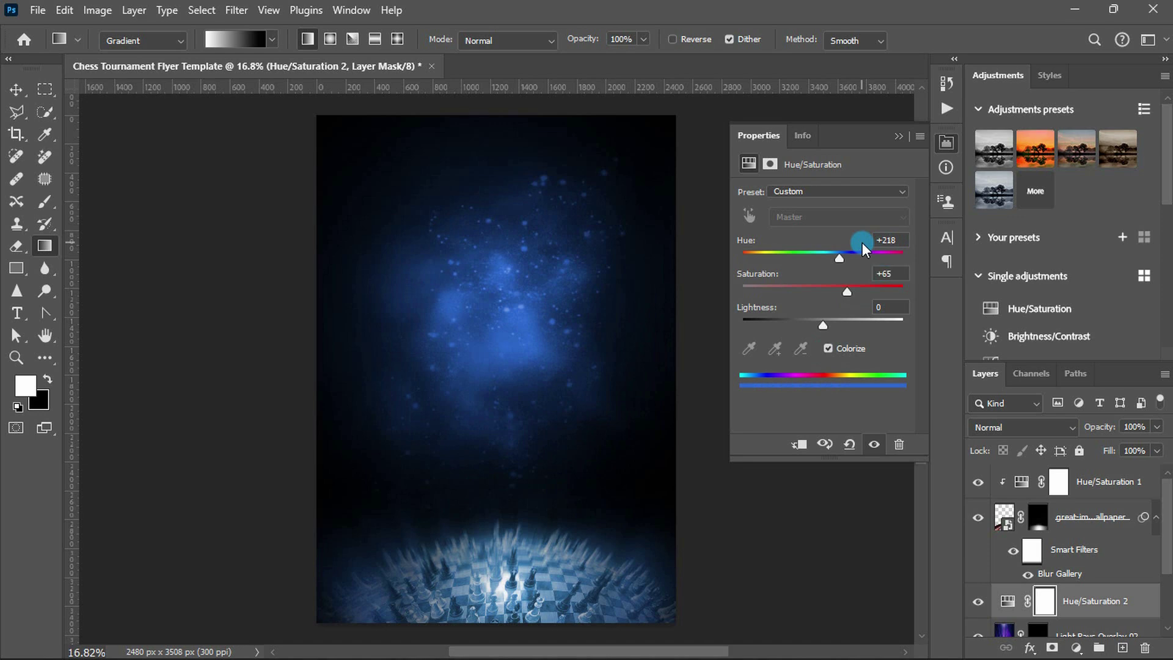
left_click_drag(863, 244, 496, 368)
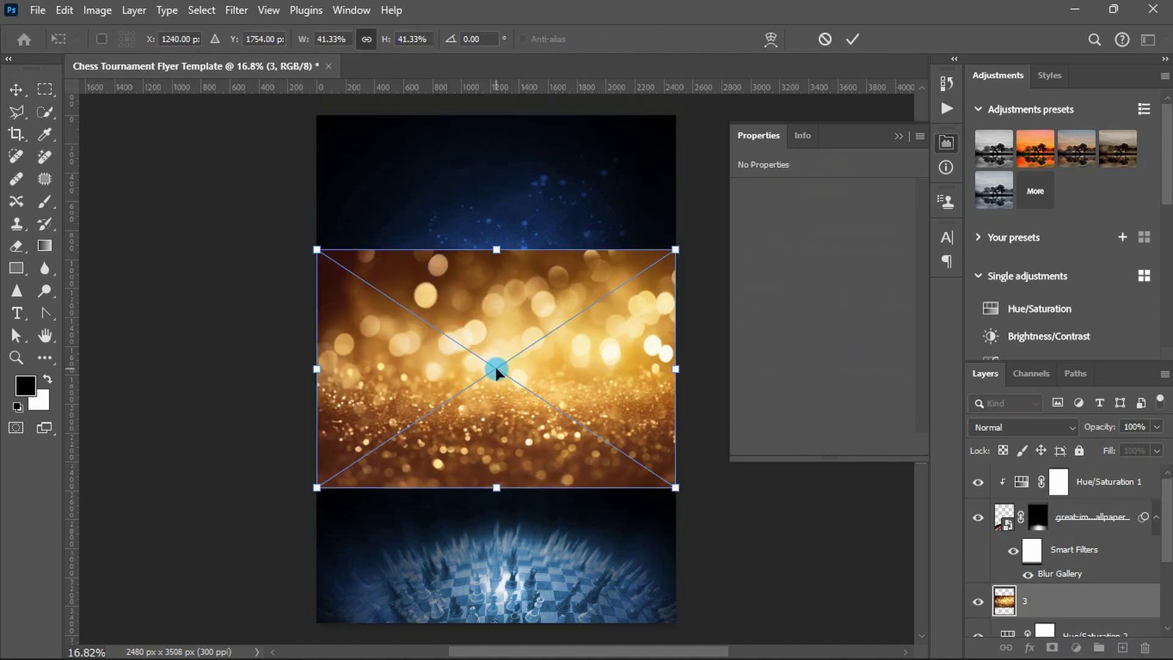
Flip the golden bokeh vertically and move it to the flyer's bottom
right_click(496, 368)
left_click(518, 355)
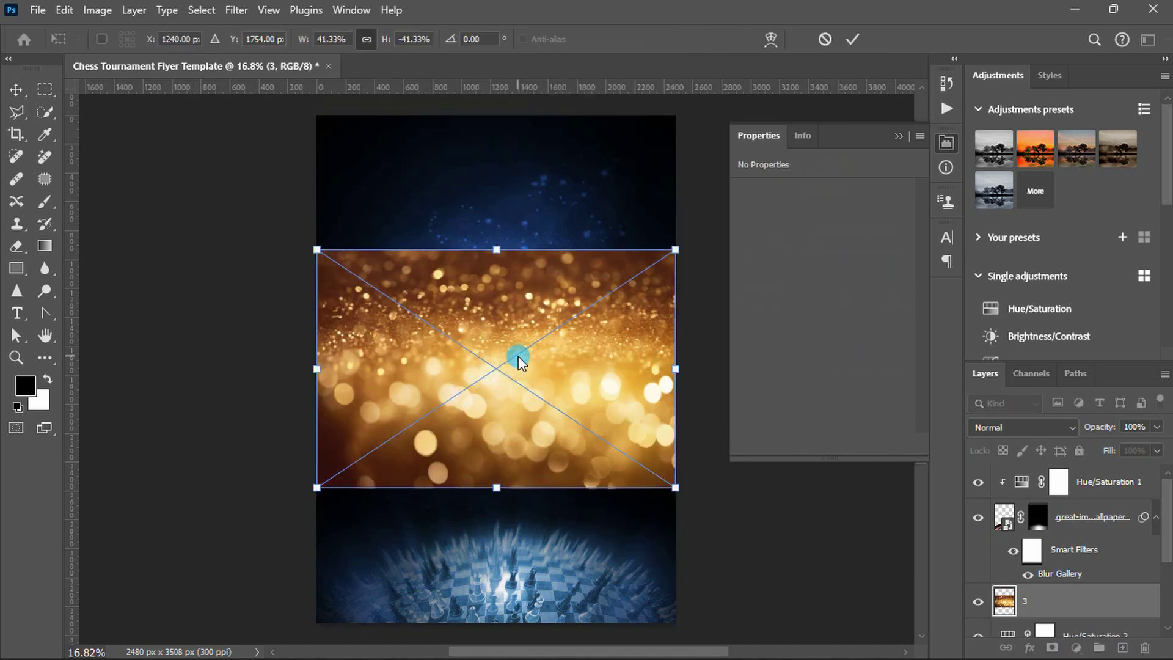
left_click_drag(496, 369, 496, 543)
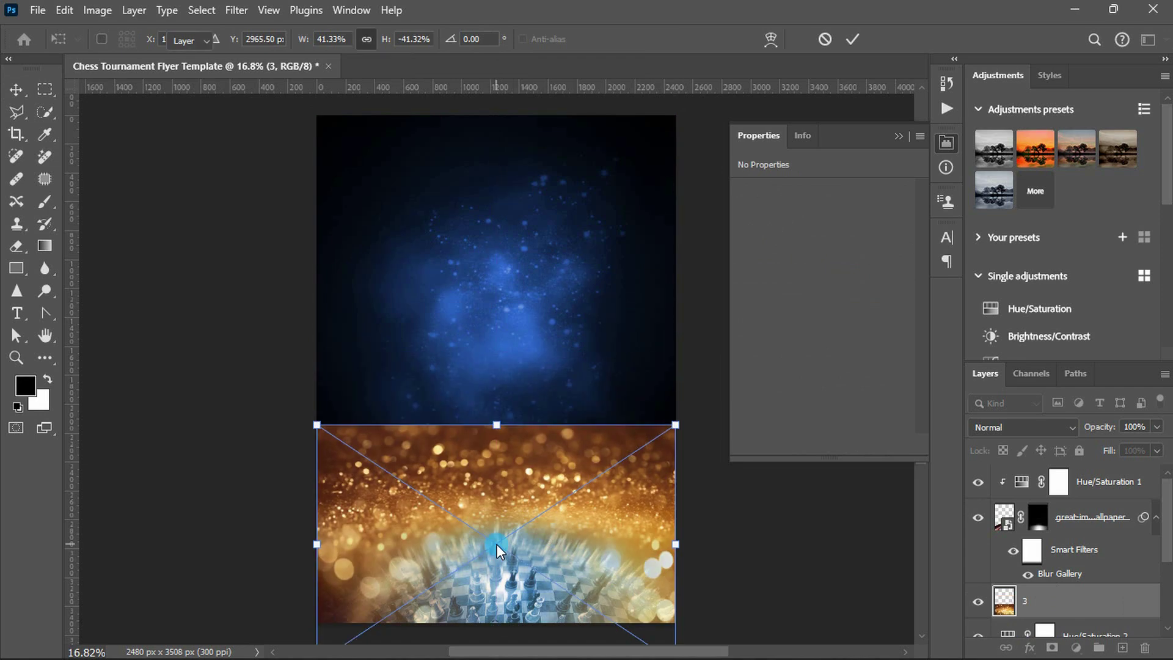
key("Return")
Mask the bokeh layer with a gradient so its top fades into the background
left_click(1052, 648)
key("x")
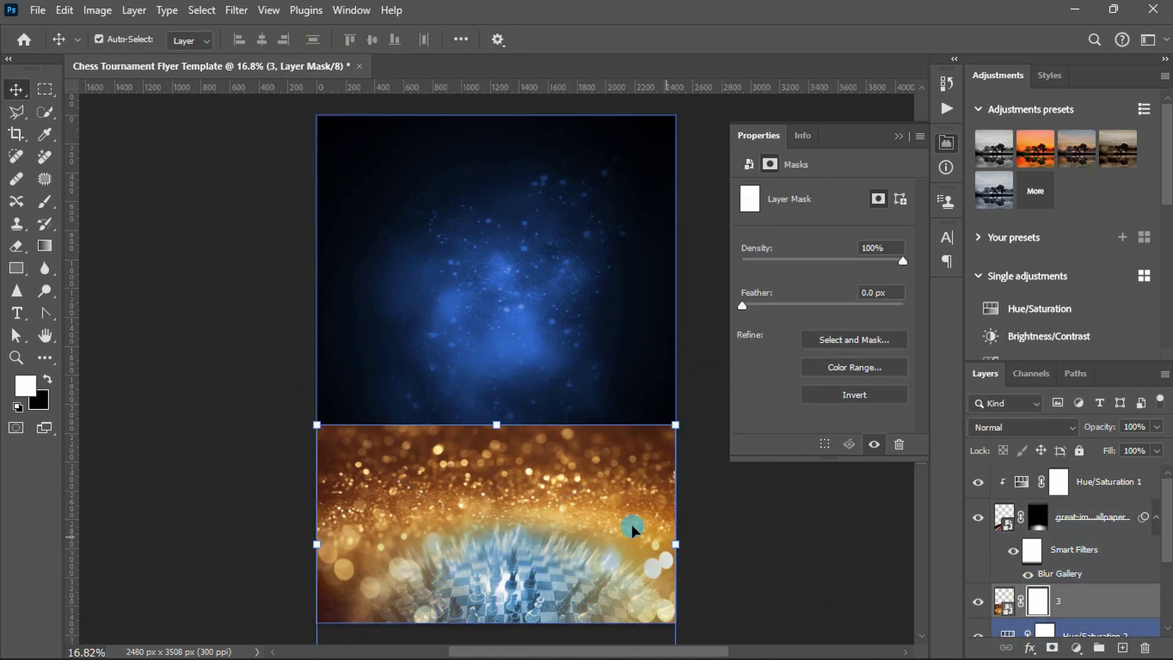
key("g")
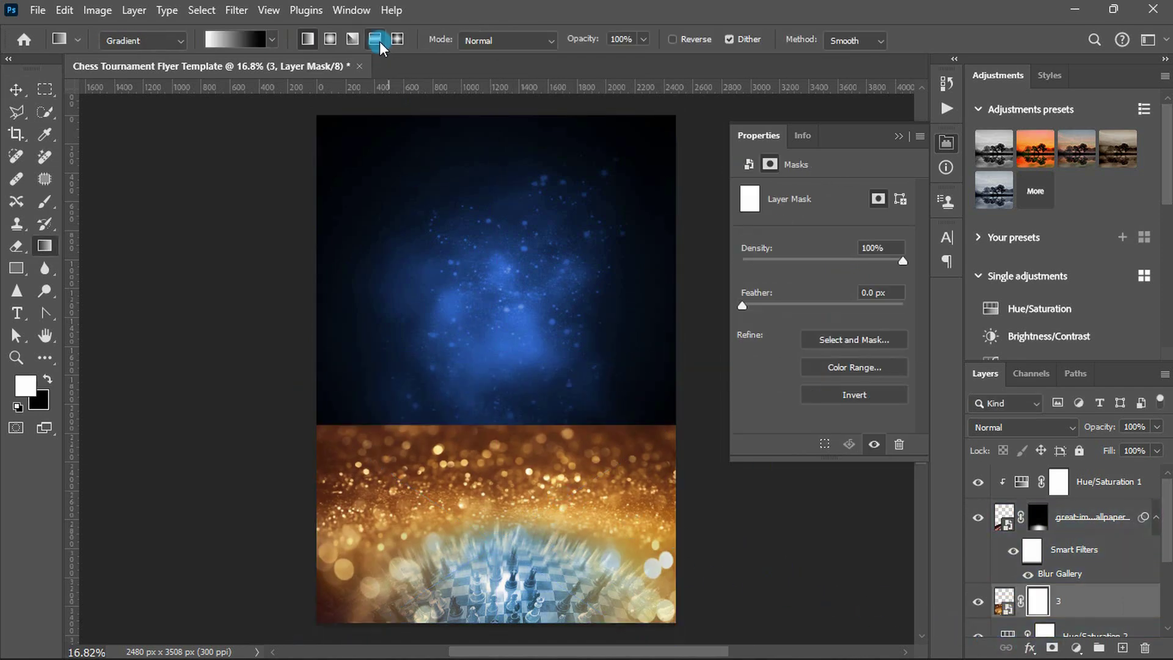
left_click_drag(487, 426, 499, 523)
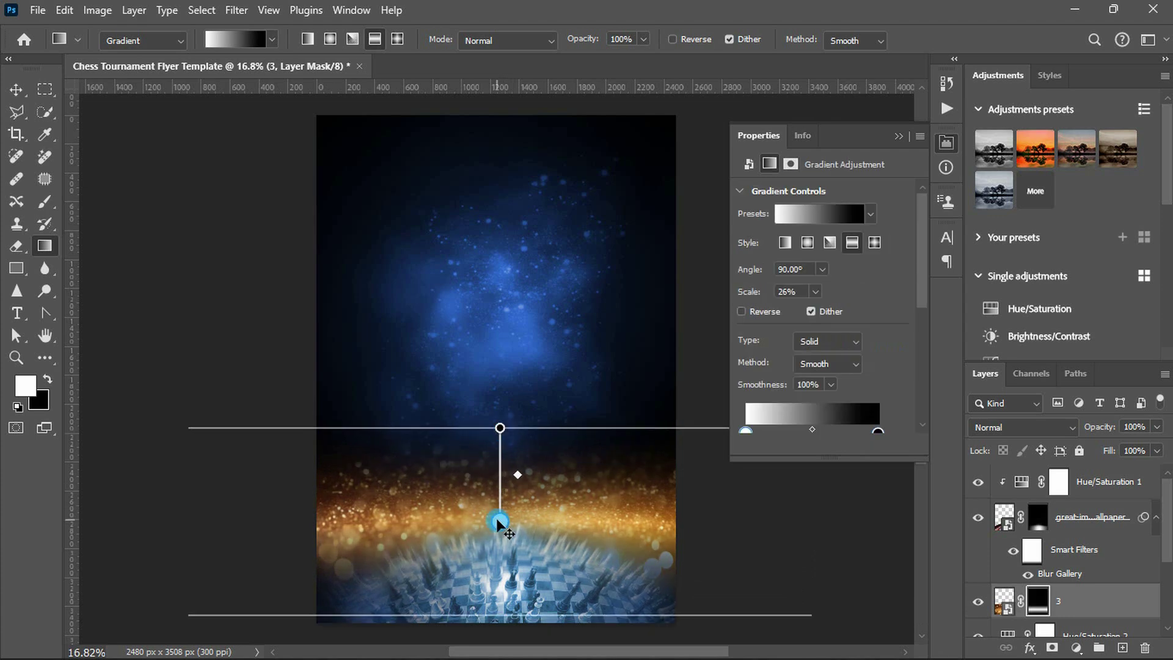
Colorize the bokeh blue with Hue/Saturation (Hue 208, Saturation 100) and nudge it lower
left_click(1011, 310)
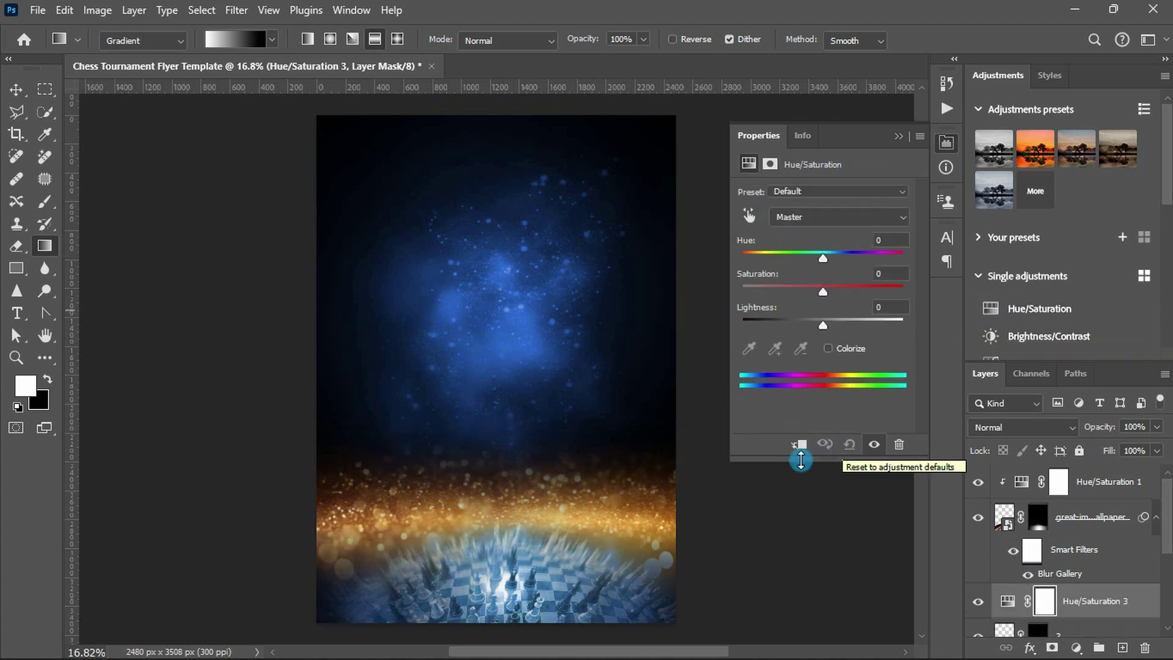
left_click(831, 351)
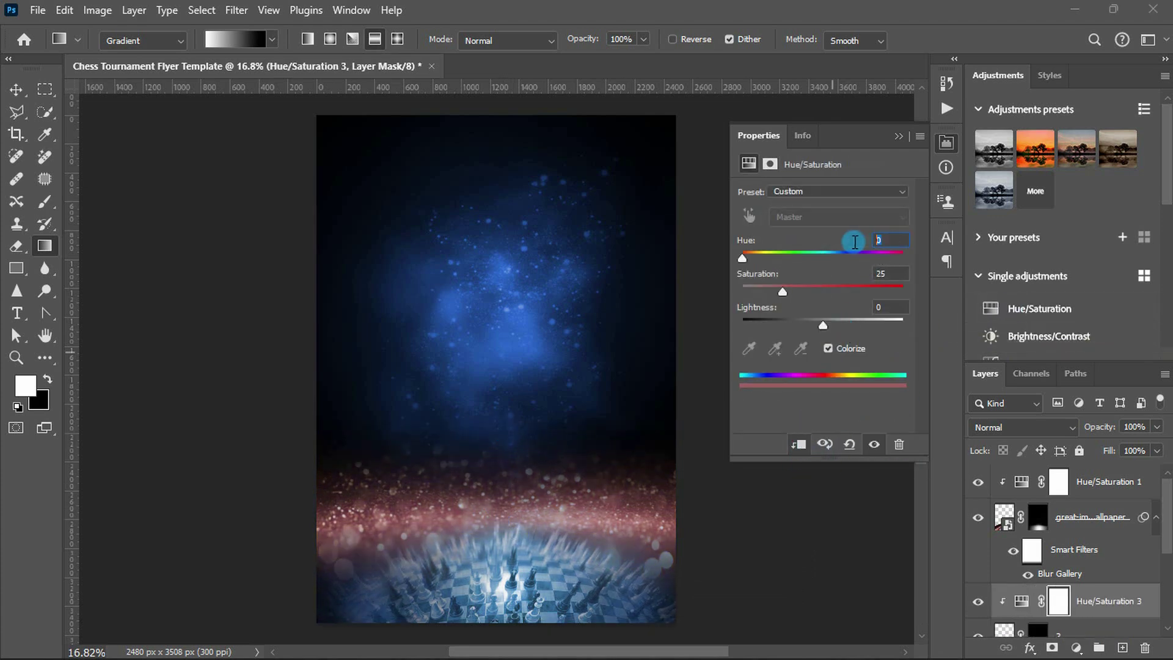
type("208")
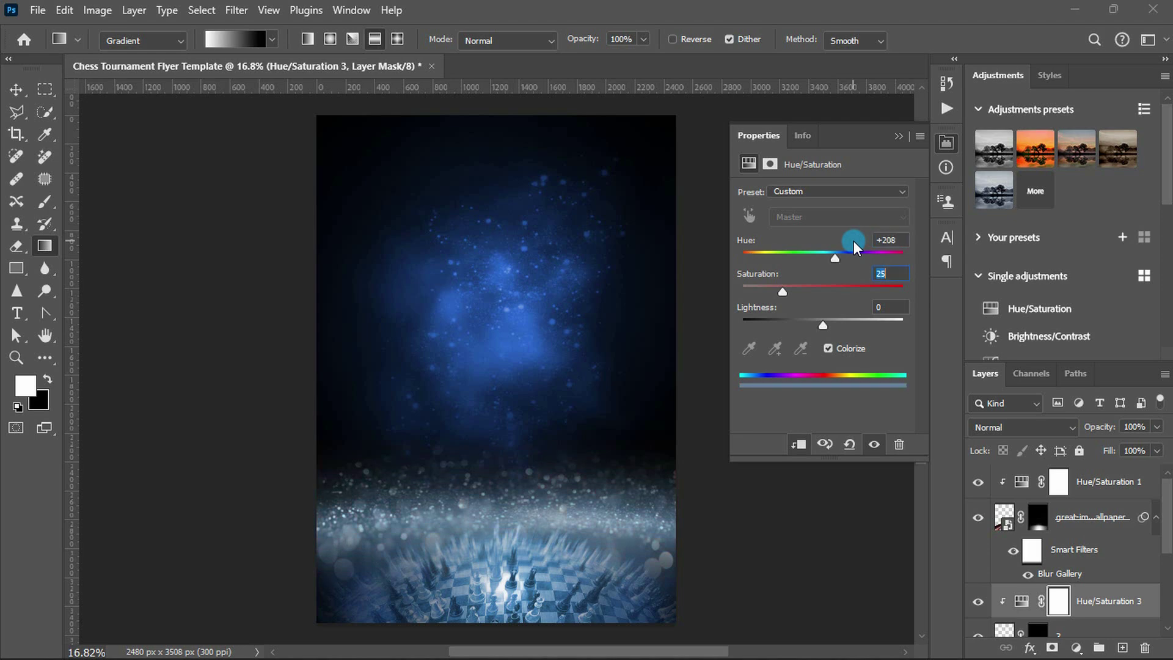
type("0")
scroll(1043, 587, "down", 2)
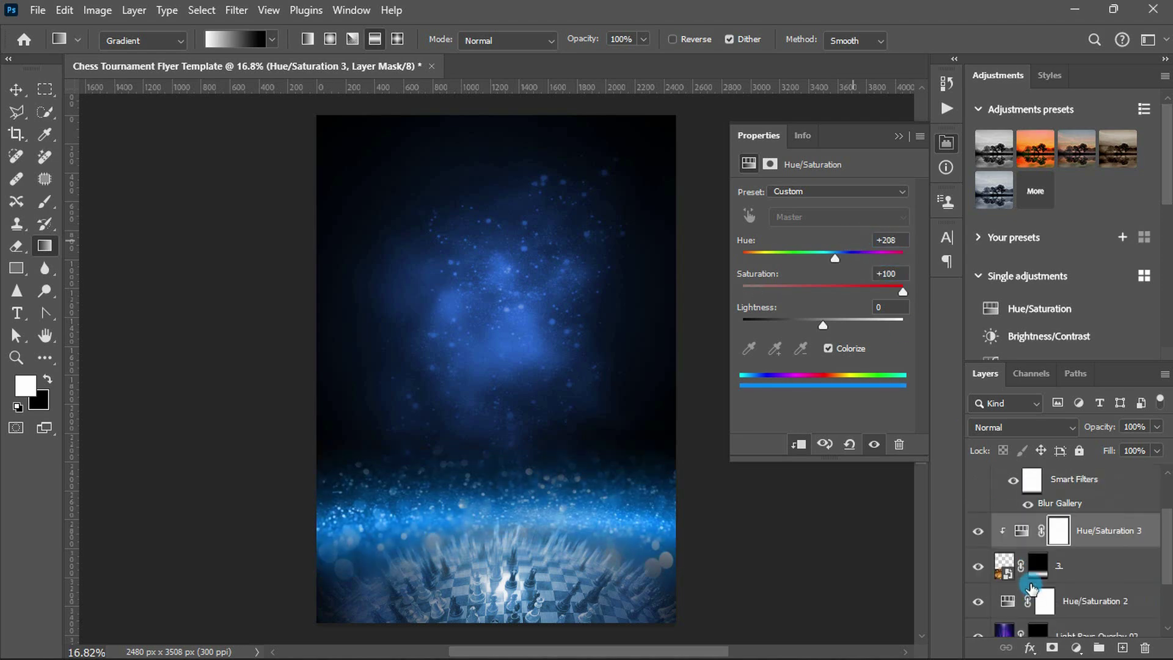
left_click(1003, 567)
key("ctrl+t")
left_click_drag(533, 509, 500, 522)
Place the crystal light-leak image at the top of the layer stack
scroll(1039, 538, "up", 2)
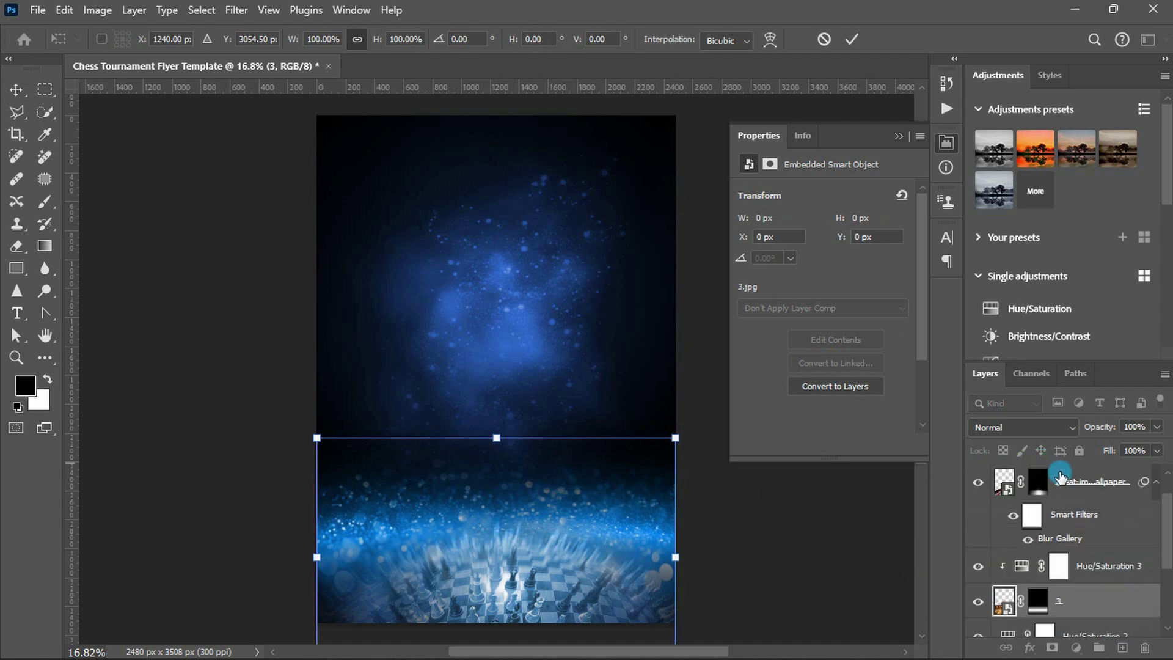
left_click(1059, 480)
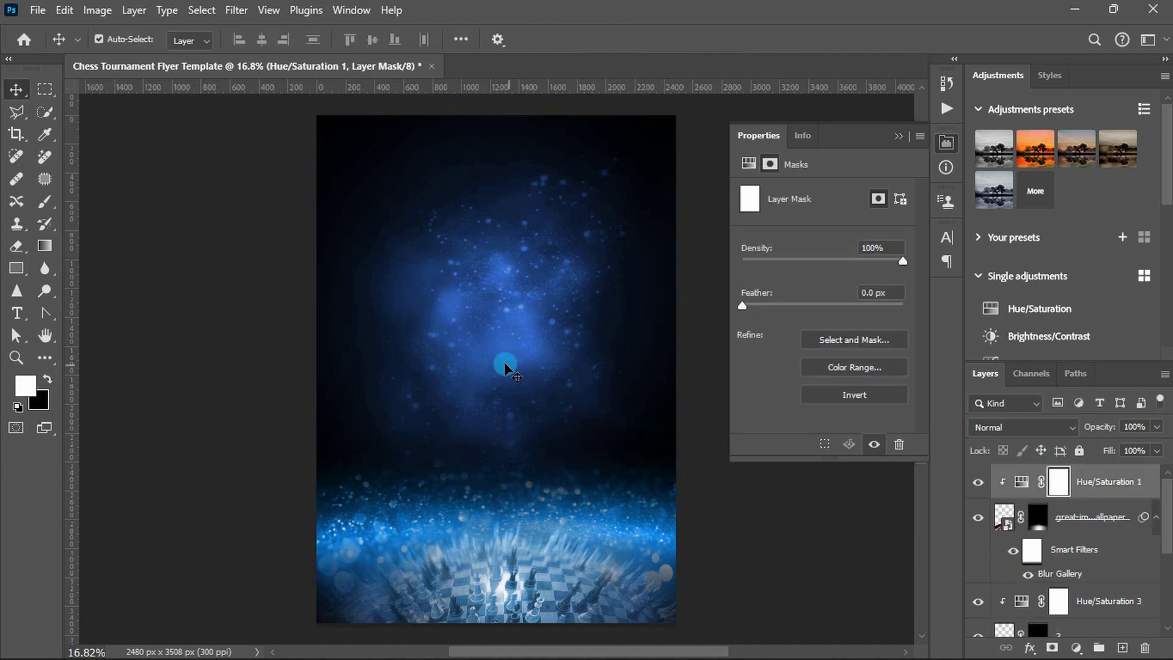
left_click_drag(1059, 478, 506, 359)
right_click(496, 367)
Rotate the light leak 90° counter-clockwise and enlarge it to cover the flyer
left_click(521, 192)
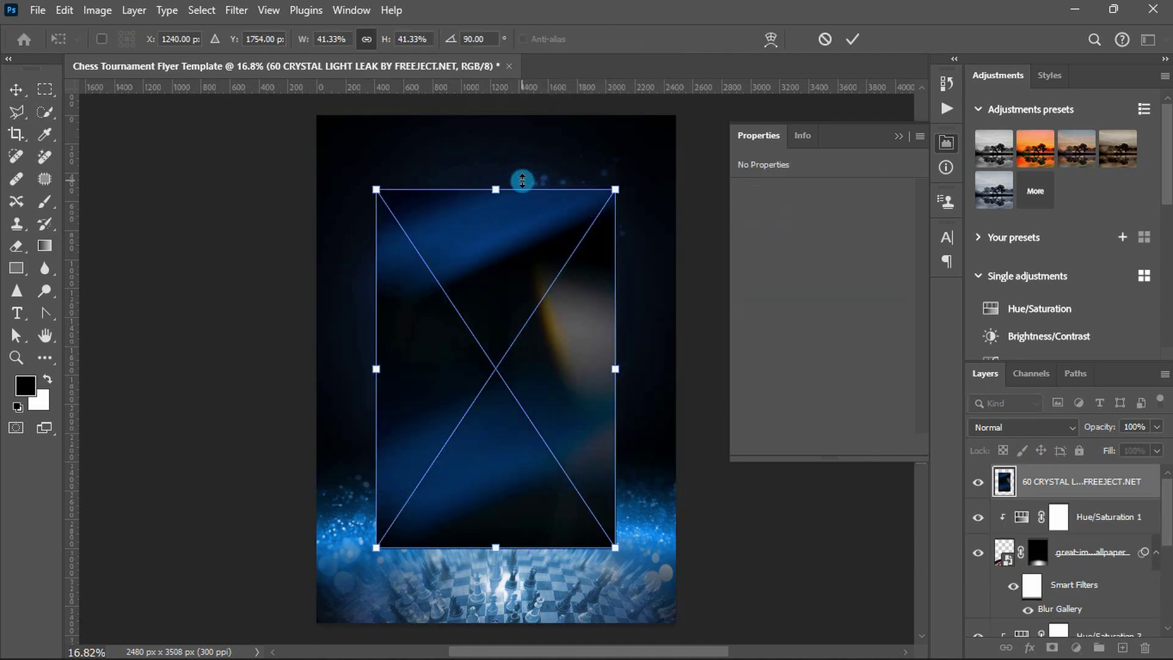
left_click_drag(628, 187, 713, 116)
key("Return")
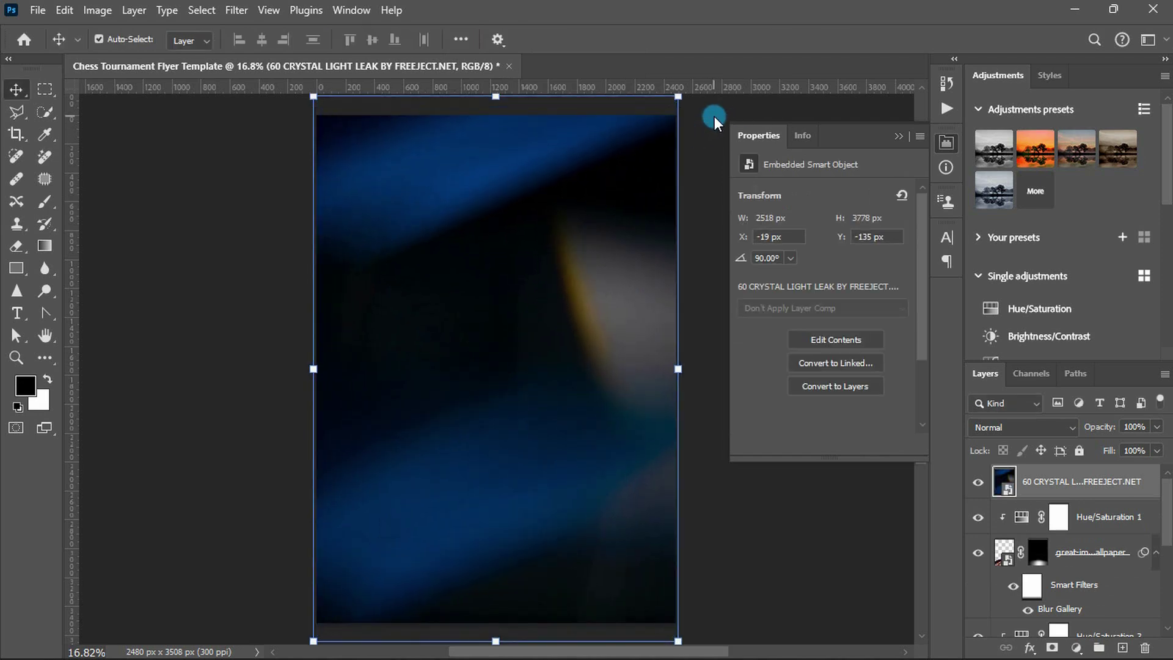
Blend the light leak in Soft Light and fade it near the bottom with a gradient mask
left_click(979, 421)
left_click(987, 420)
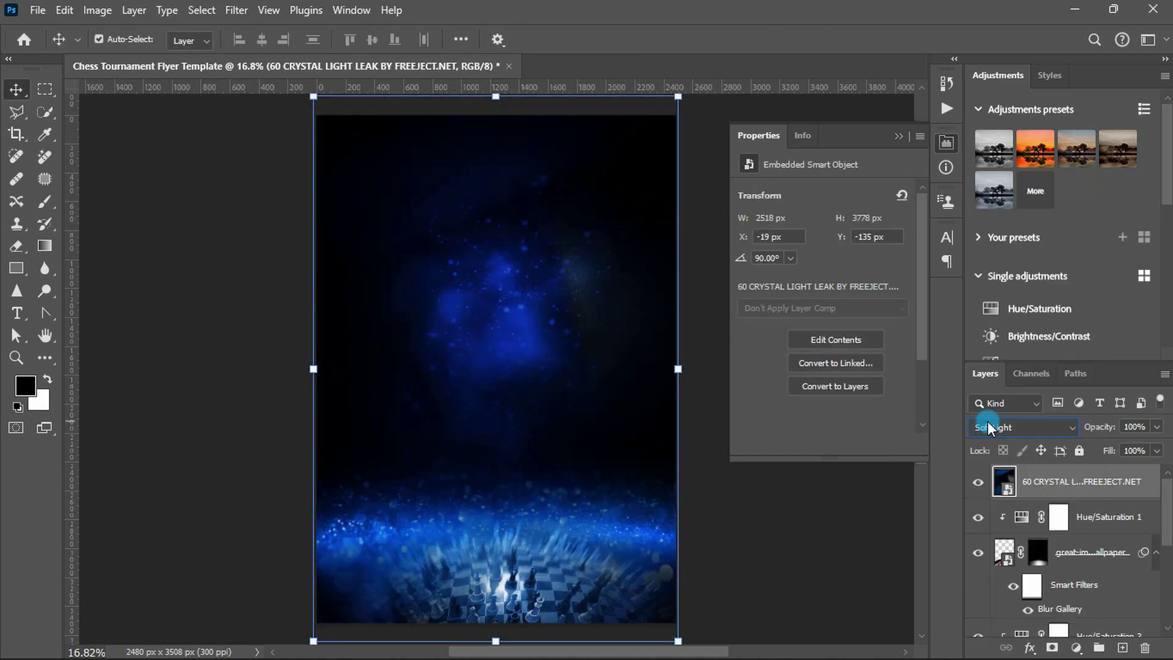
left_click(1053, 647)
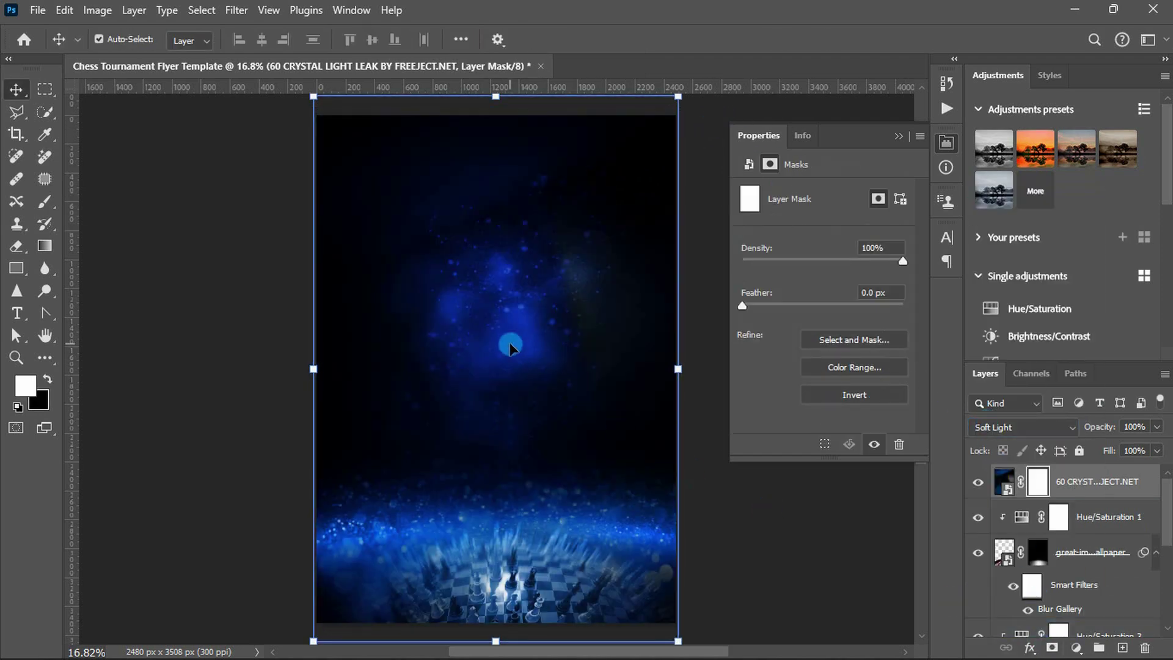
key("g")
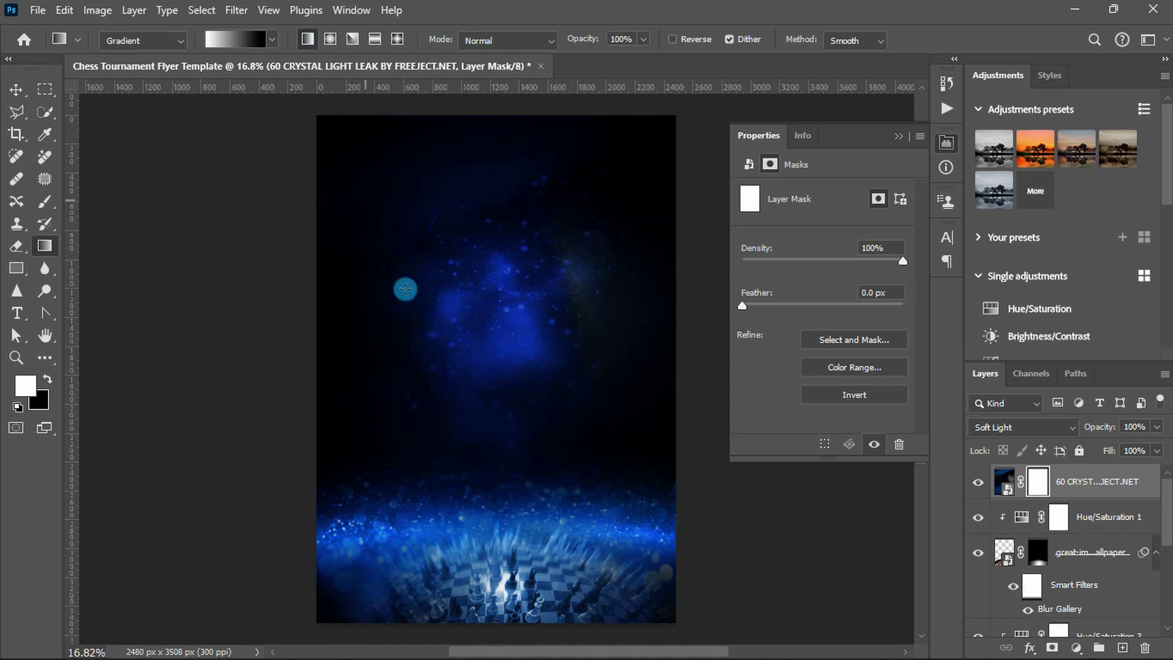
left_click_drag(502, 570, 502, 450)
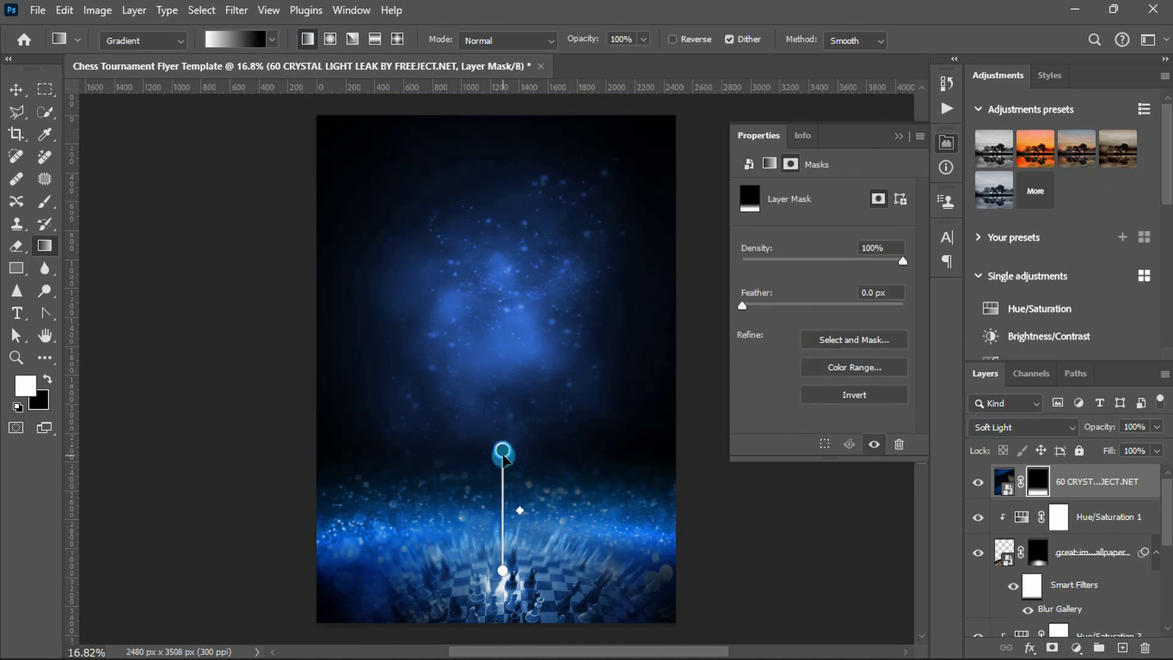
key("v")
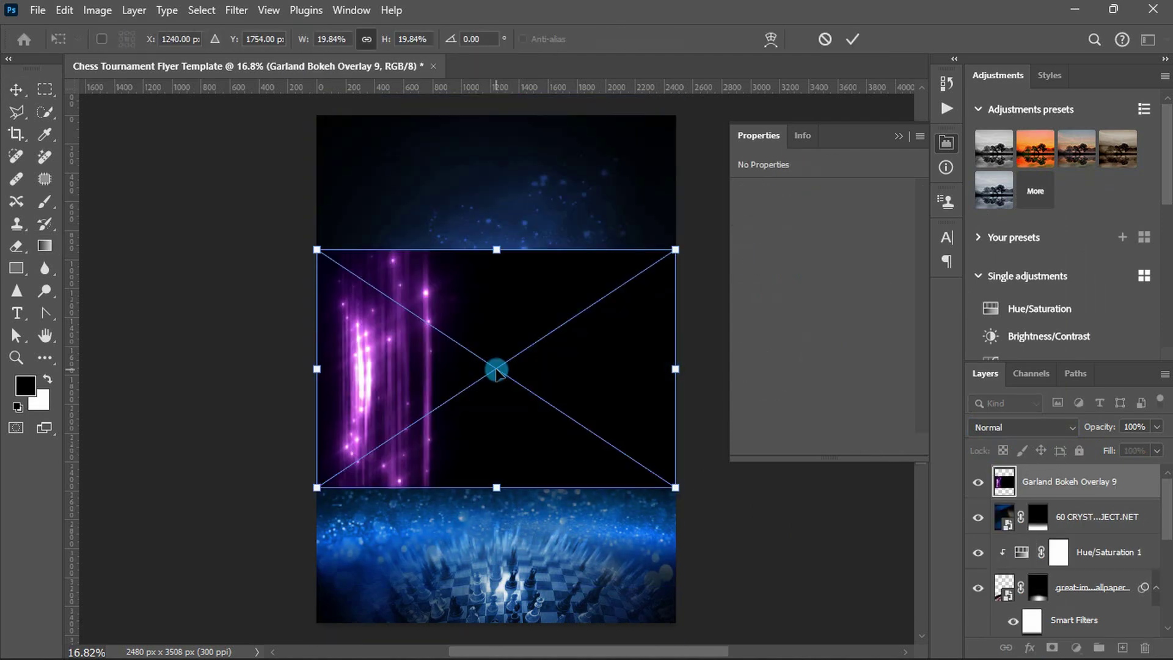
Rotate the purple overlay 90° counter-clockwise and enlarge it to fill the flyer
right_click(496, 371)
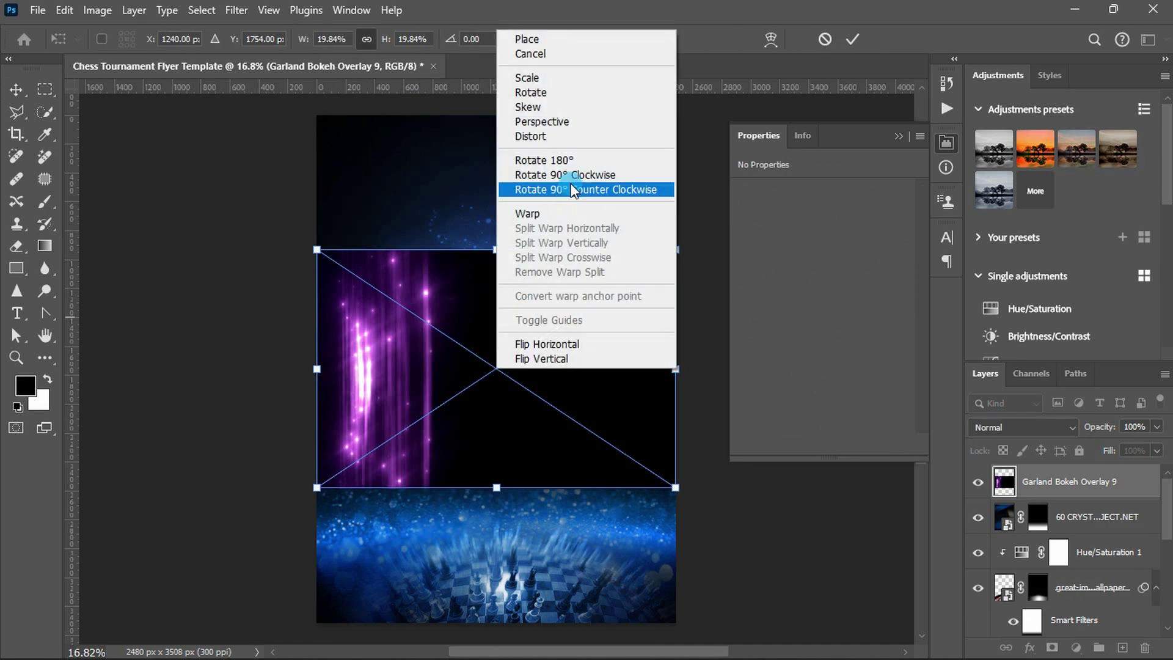
left_click(572, 188)
left_click_drag(615, 187, 726, 124)
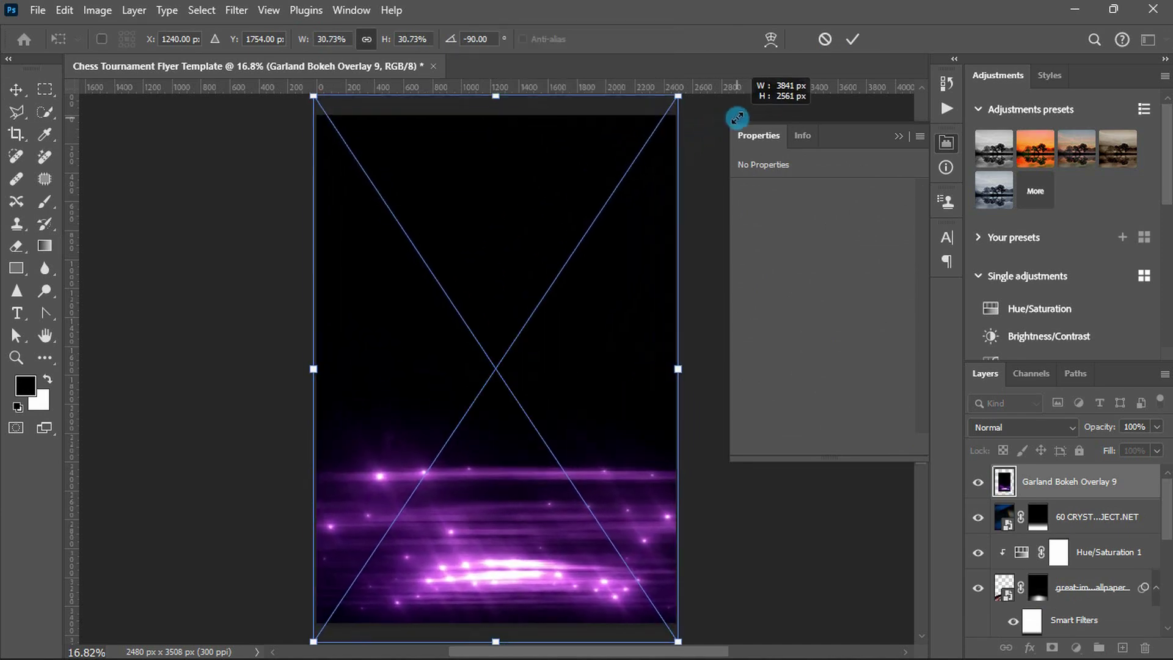
scroll(477, 378, "down", 2)
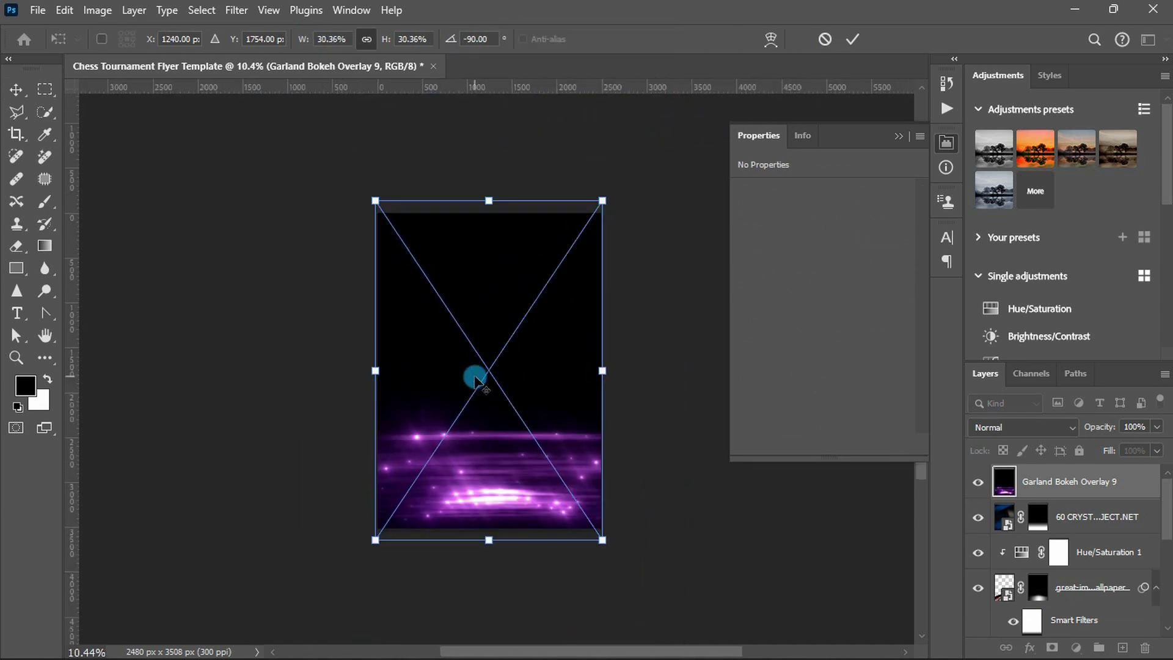
Arc-warp the purple overlay into a dome-shaped glow along the bottom
left_click(771, 39)
left_click(445, 38)
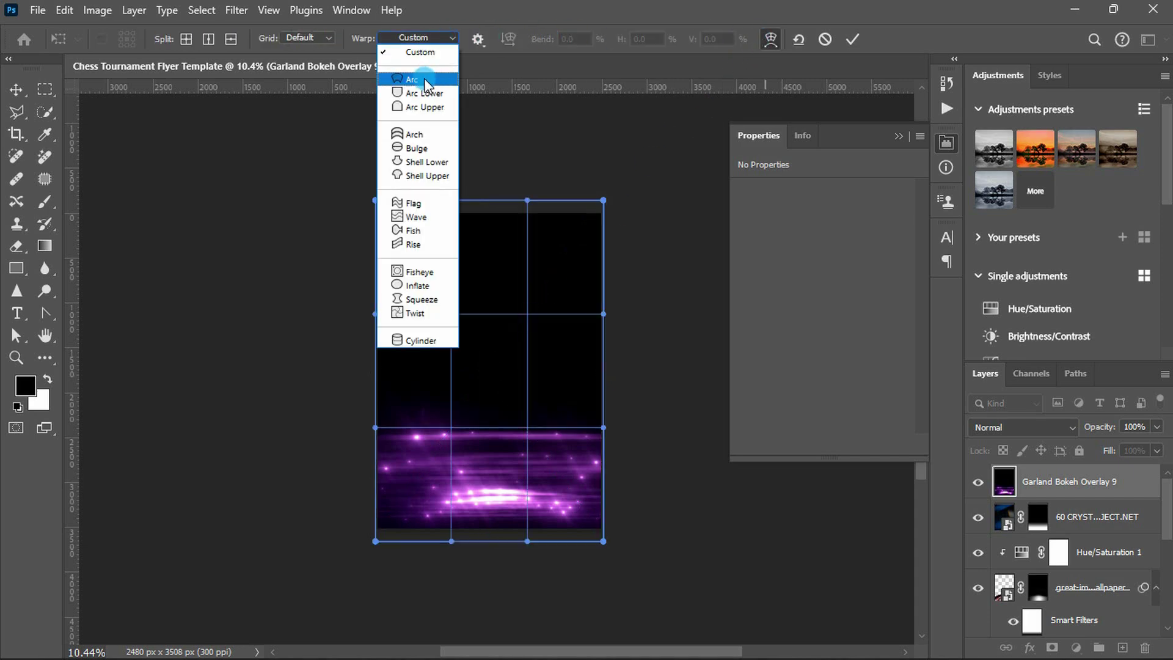
left_click(428, 79)
left_click(508, 39)
mouse_move(490, 586)
left_mouse_down()
mouse_move(489, 516)
mouse_move(488, 593)
left_mouse_up()
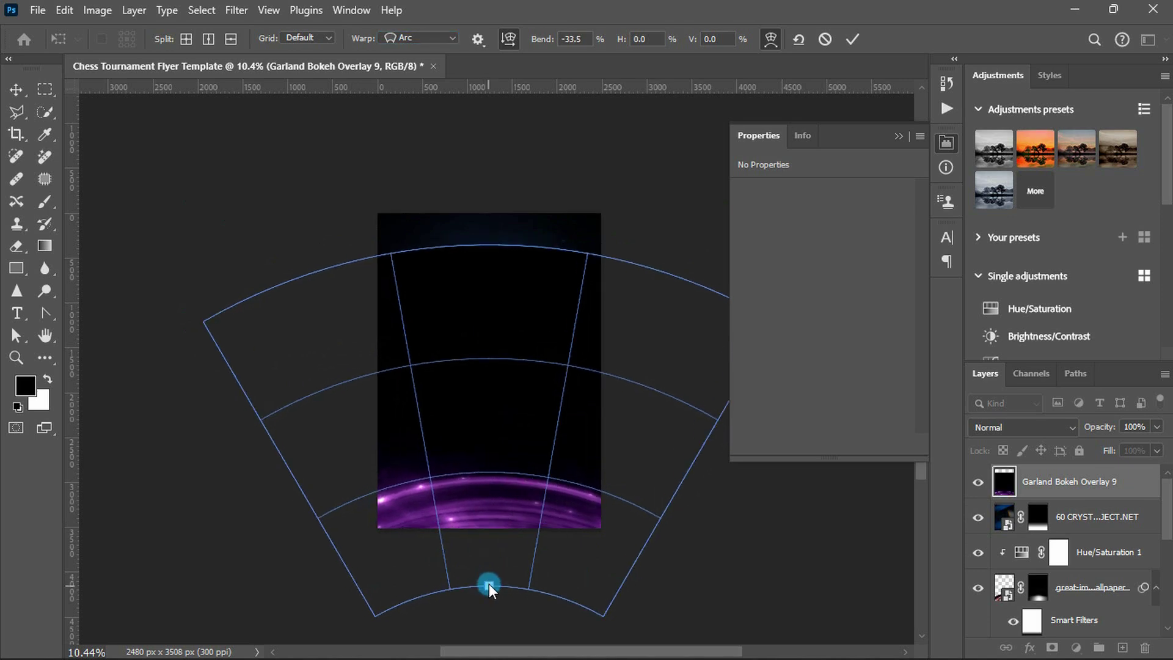
key("Return")
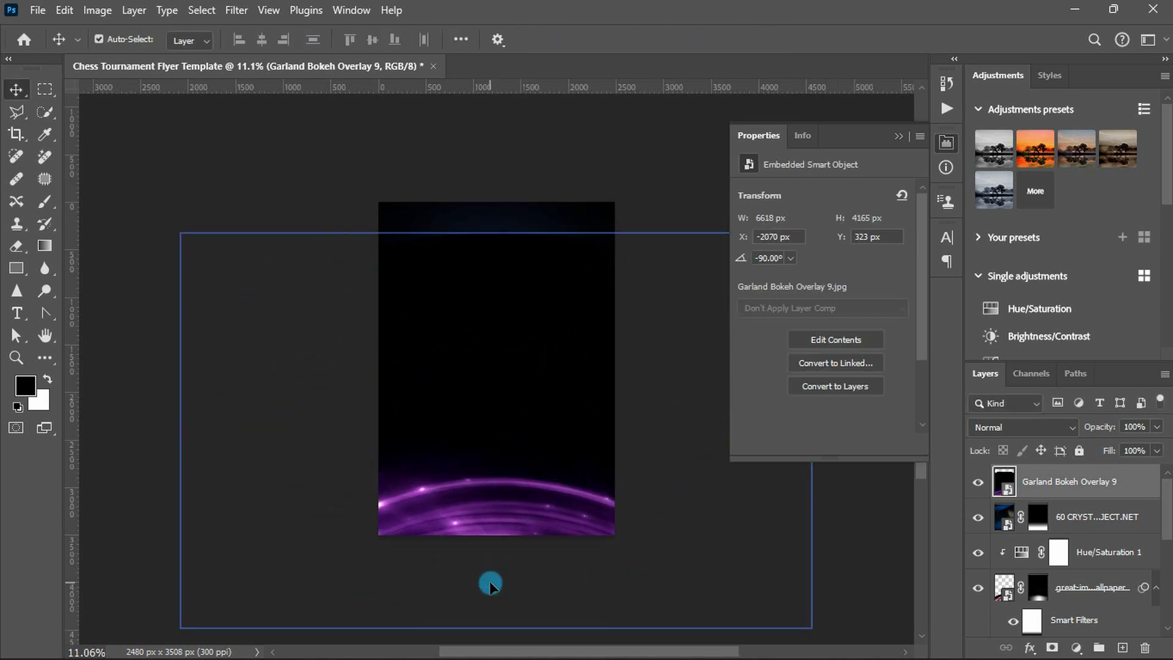
left_click(490, 582)
key("ctrl+0")
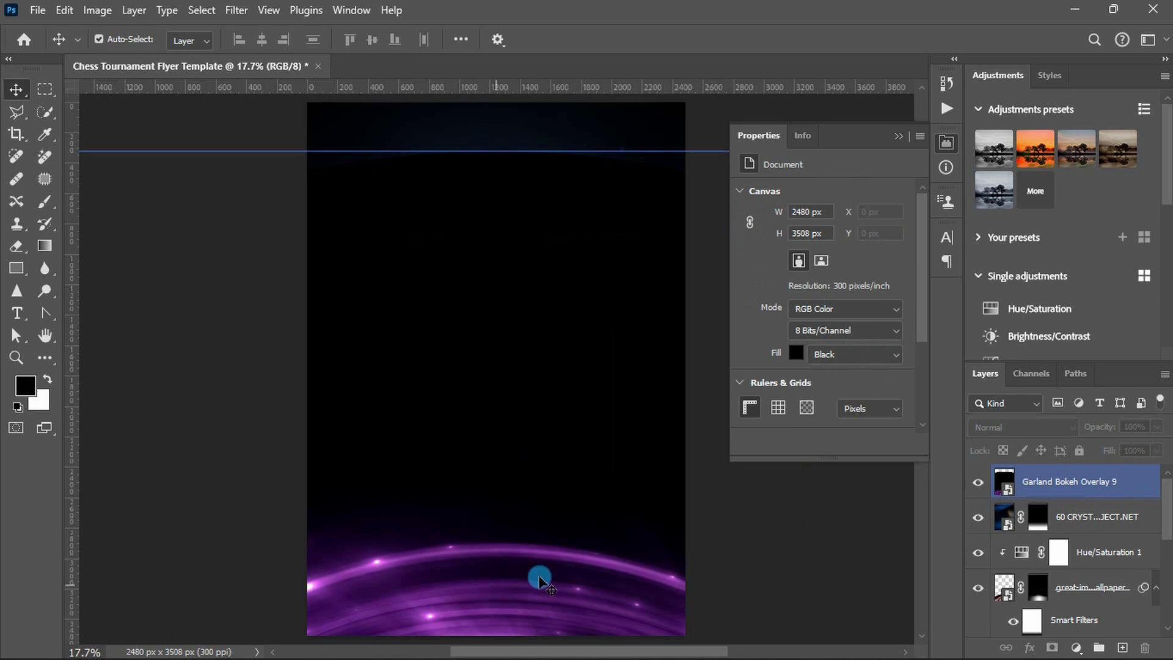
Set the Garland Bokeh Overlay 9 layer's blend mode to Screen
left_click(1023, 479)
left_click(1023, 426)
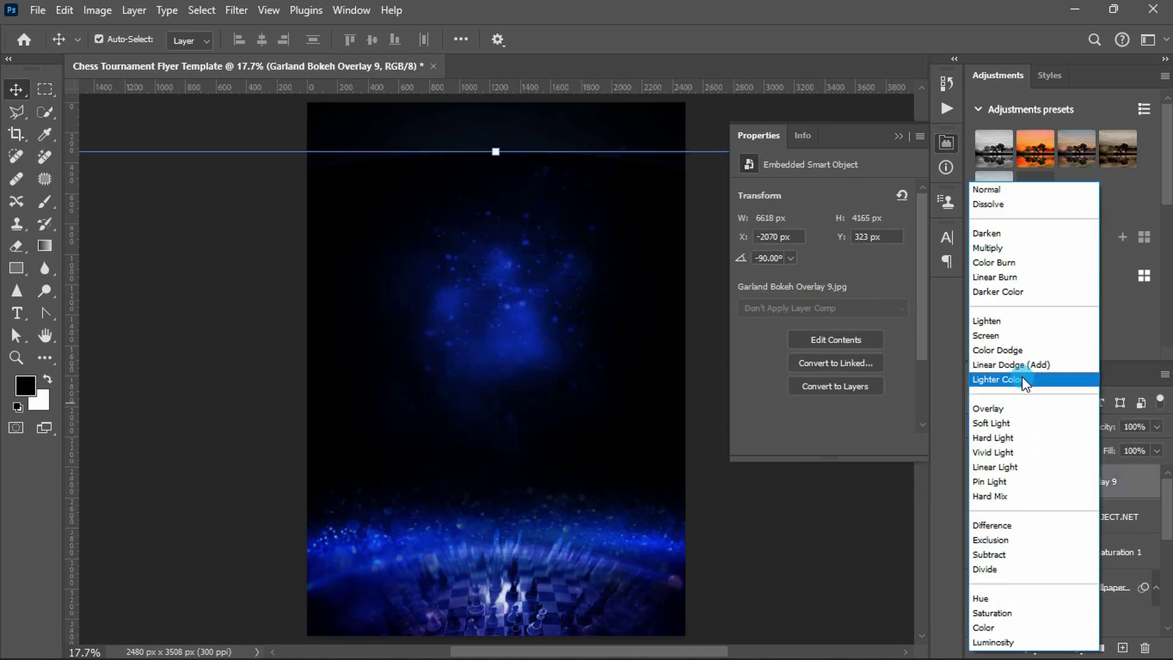
left_click(1022, 335)
left_click(91, 10)
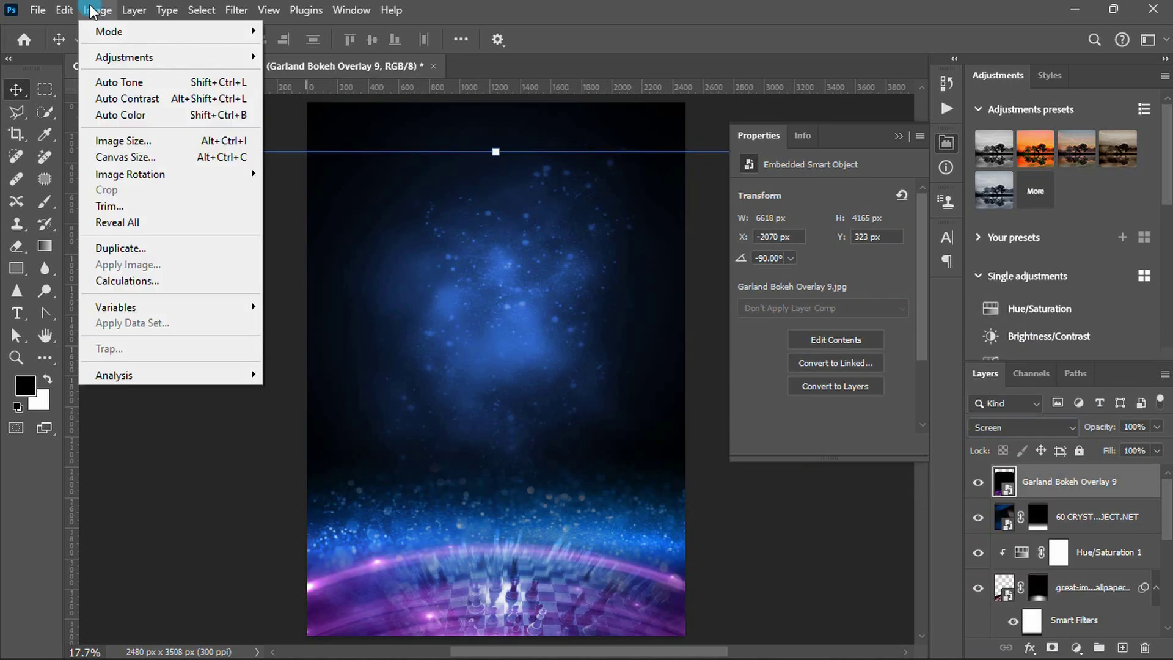
Colorize the bokeh overlay blue with Hue/Saturation, hue 100
mouse_move(124, 56)
left_click(302, 148)
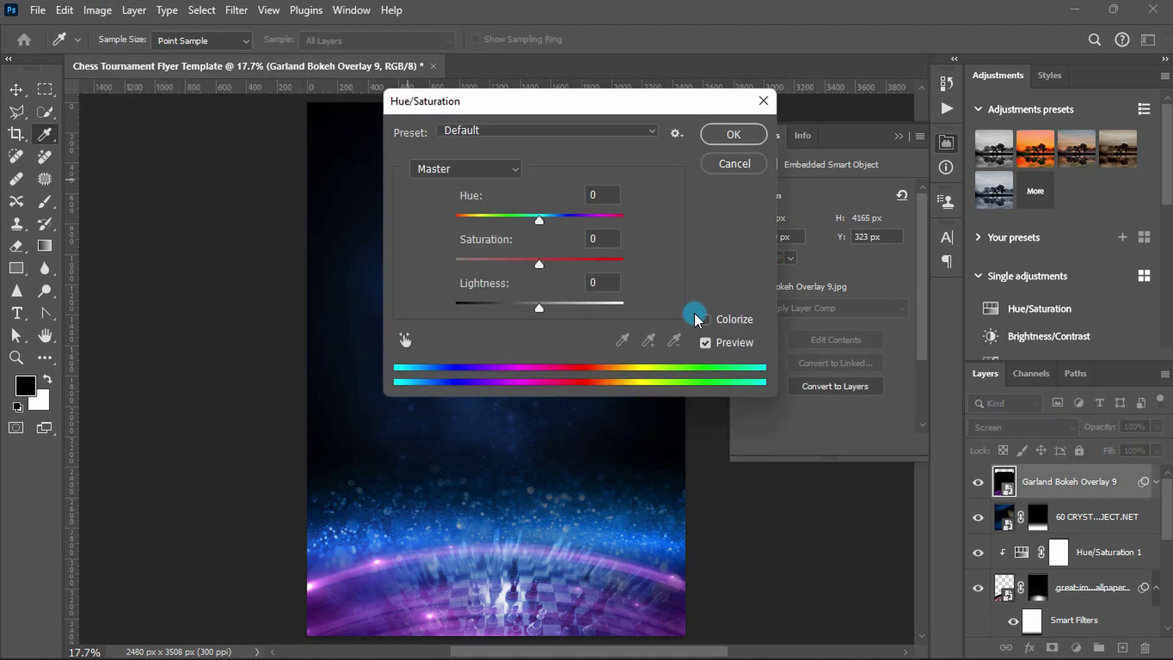
left_click(705, 320)
type("+224")
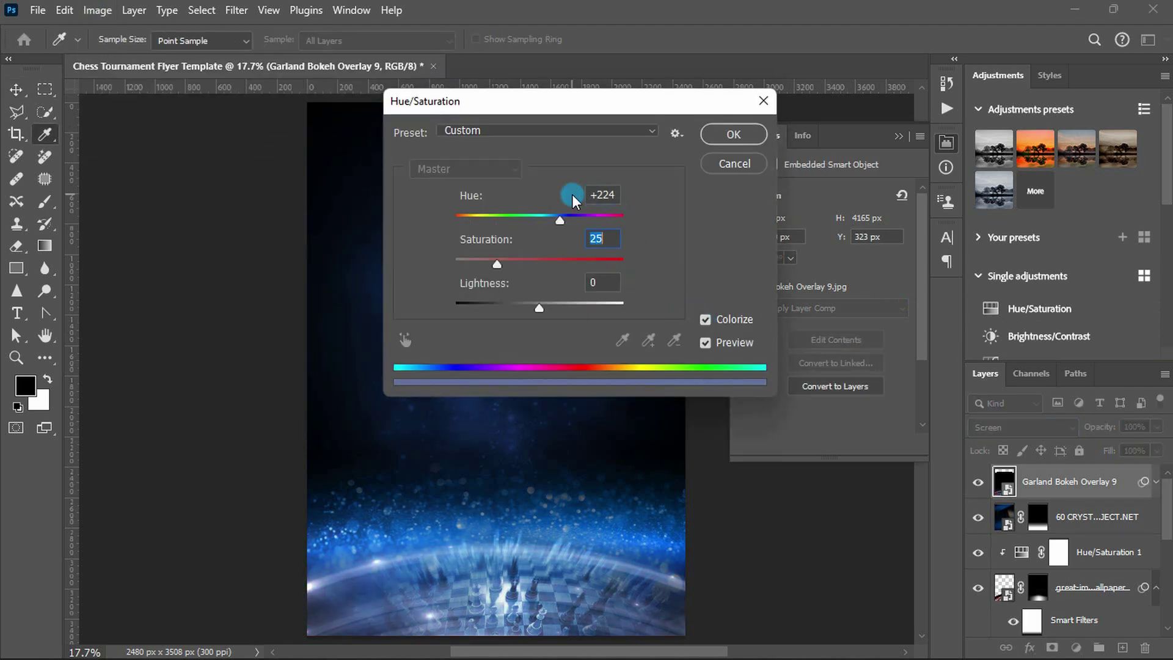
type("100")
key("Return")
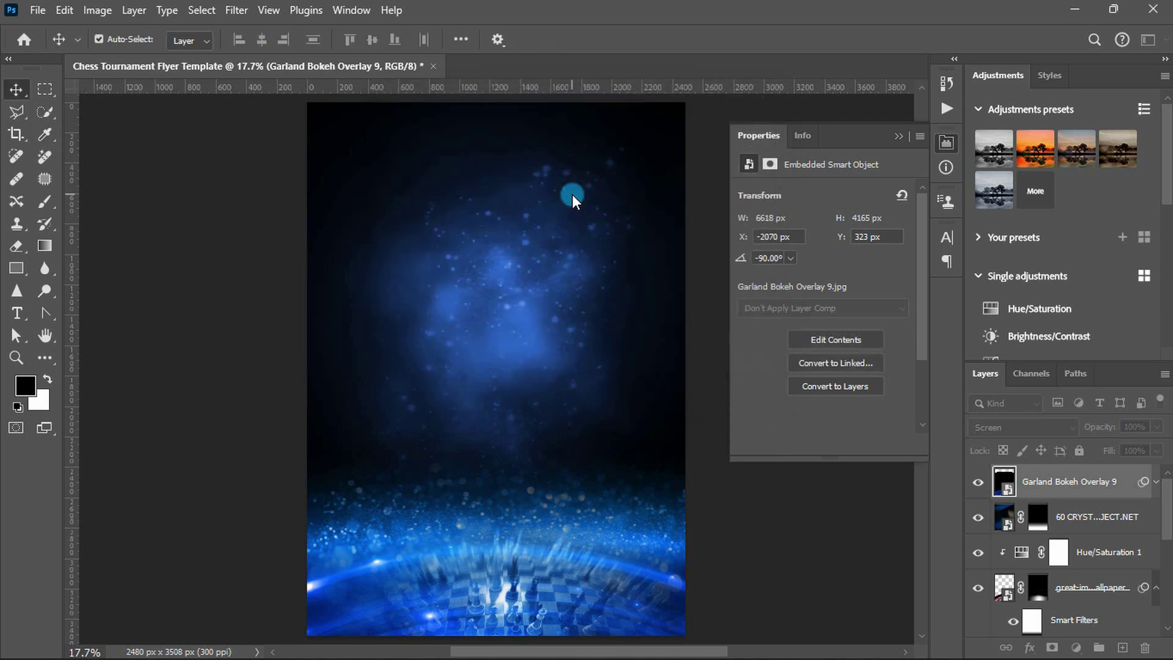
Add a layer mask and a gradient so the overlay fades toward the bottom
left_click(1052, 648)
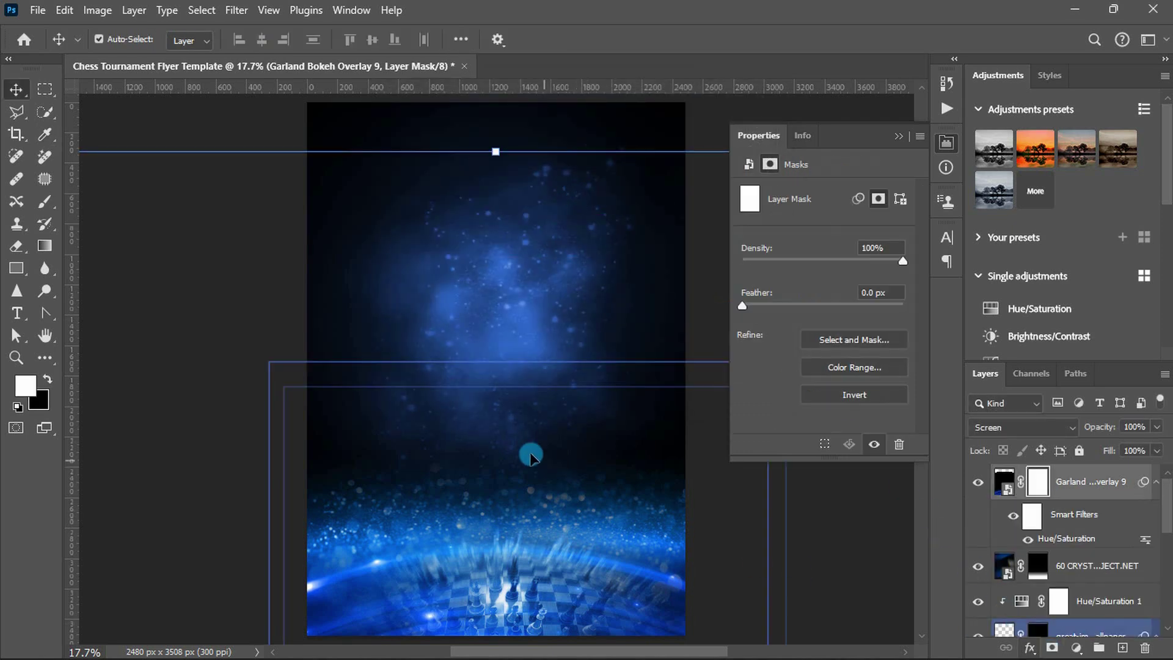
key("g")
left_click_drag(501, 599, 501, 486)
left_click_drag(506, 532, 504, 560)
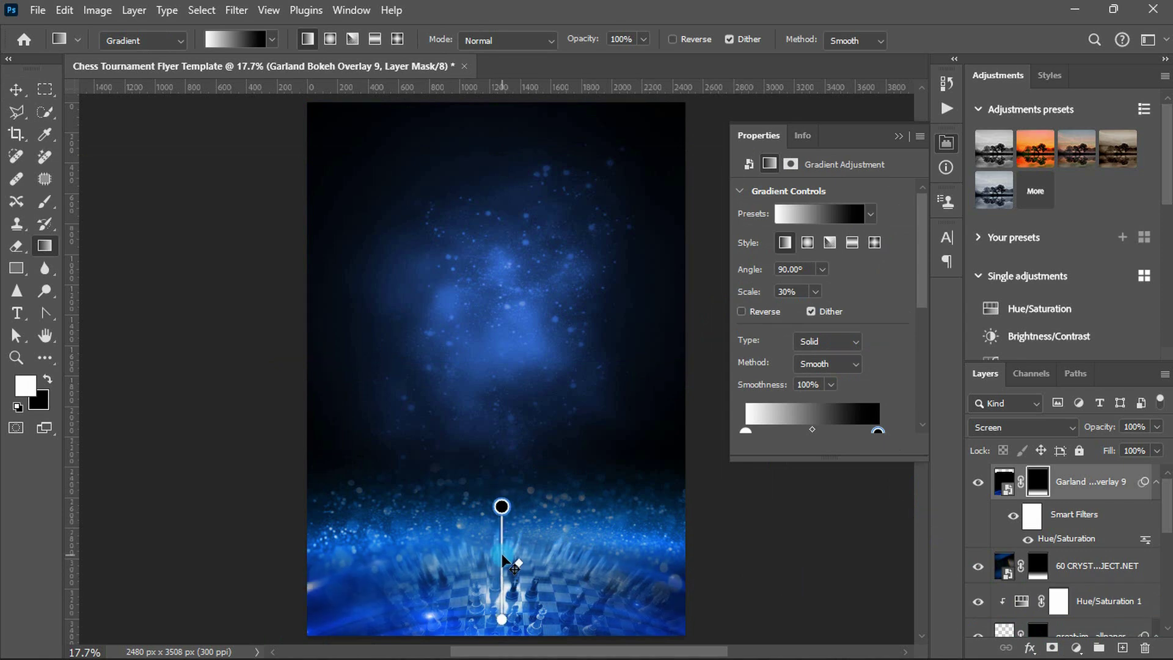
Nudge the bokeh overlay slightly upward and place the chess battle image
left_click(1004, 482)
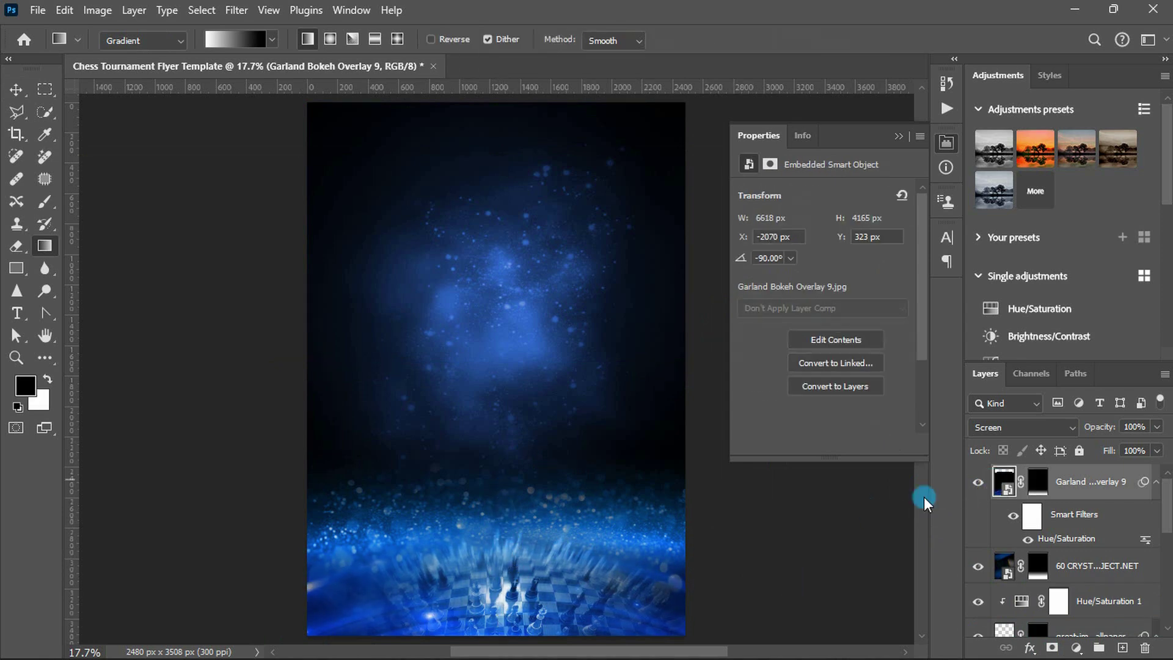
key("v")
scroll(521, 536, "down", 2)
left_click_drag(519, 535, 519, 534)
key("Return")
scroll(516, 501, "up", 2)
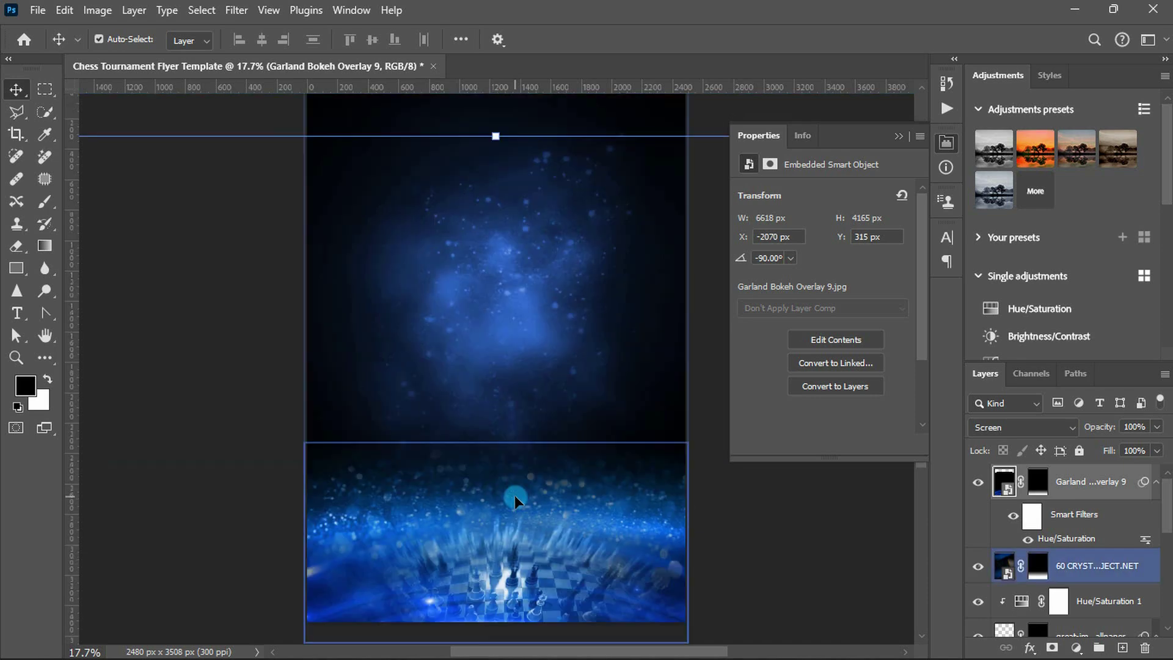
left_click(502, 362)
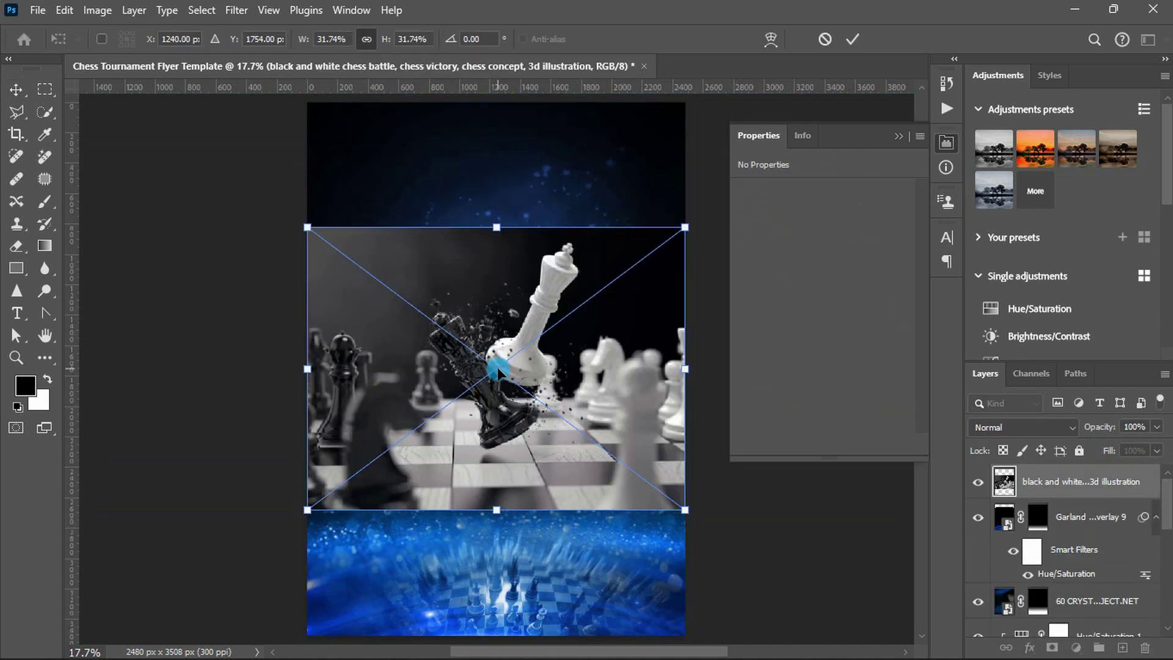
Commit the chess image and fade its left and right sides with a reflected gradient mask
key("Return")
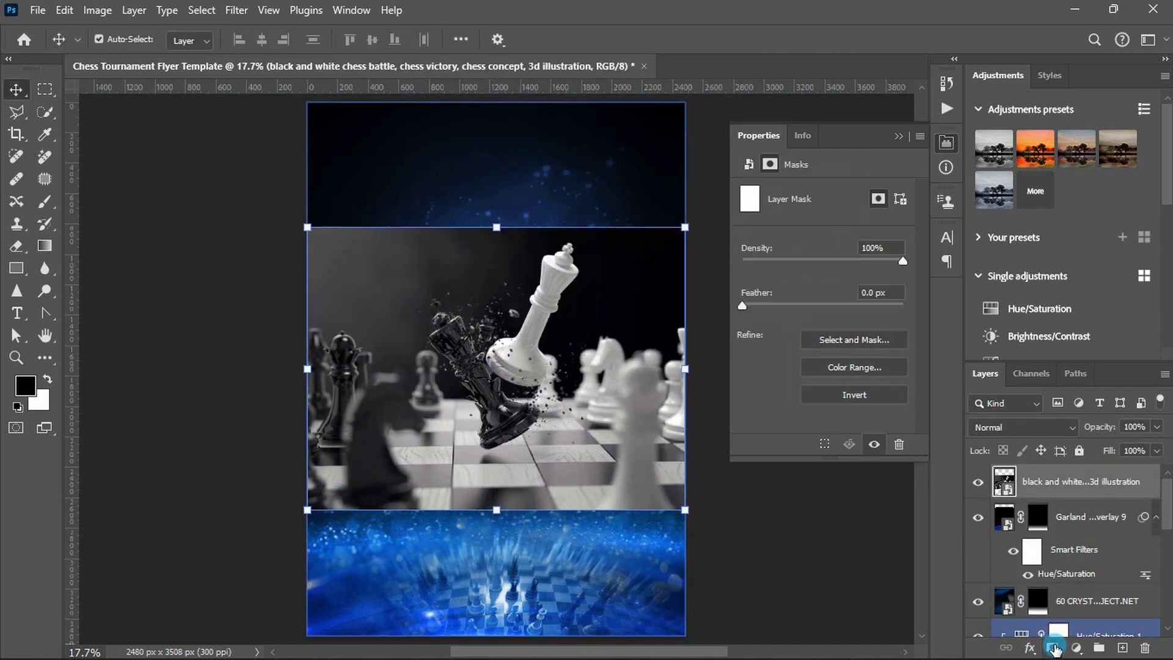
key("x")
key("g")
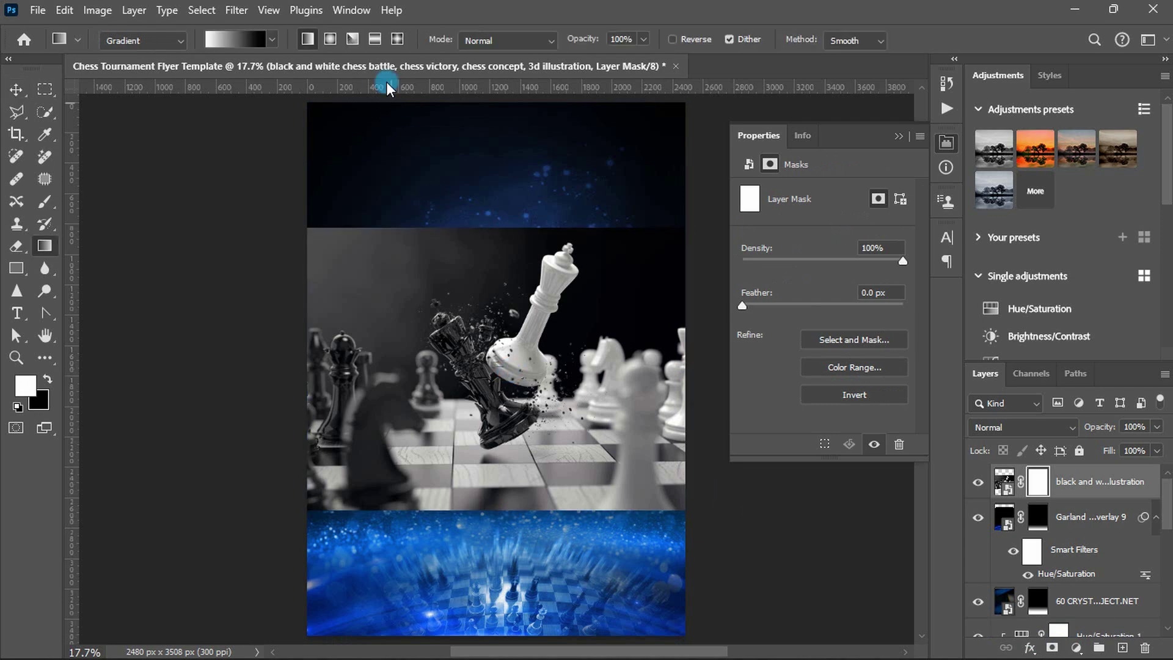
left_click_drag(489, 366, 670, 366)
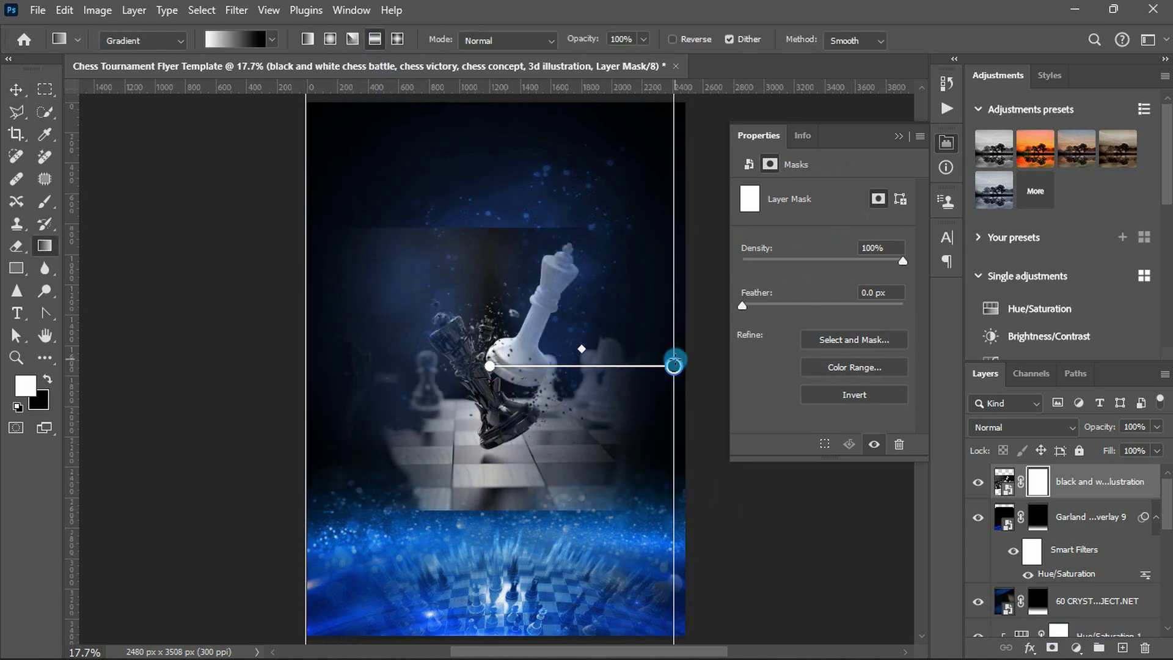
left_click_drag(492, 368, 498, 369)
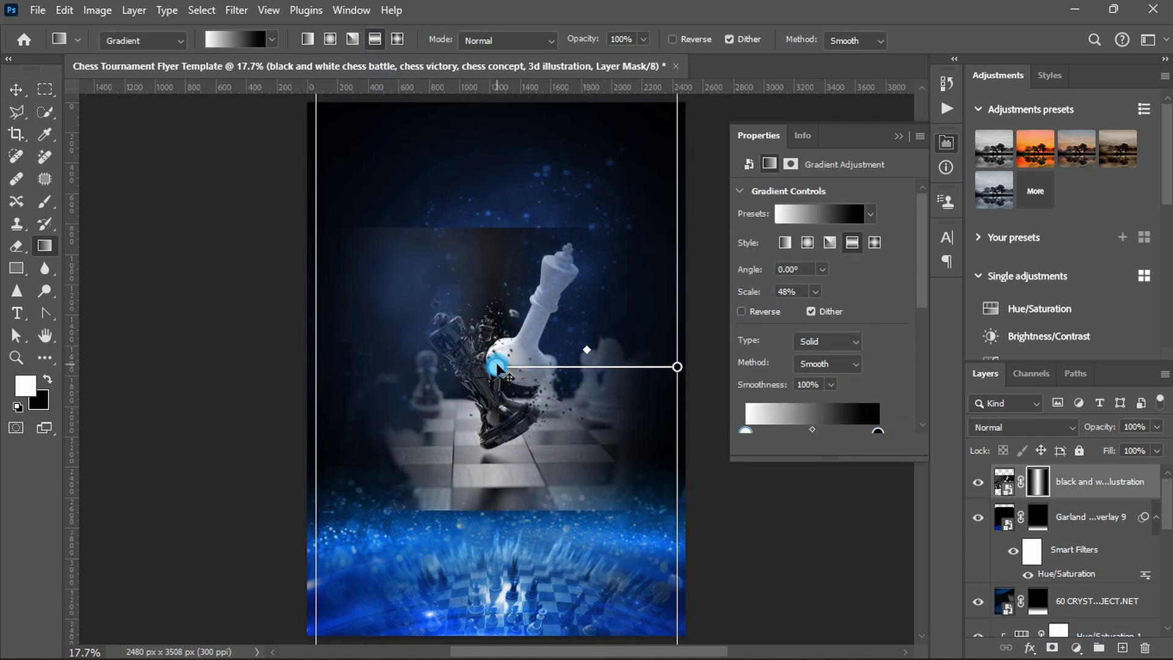
key("b")
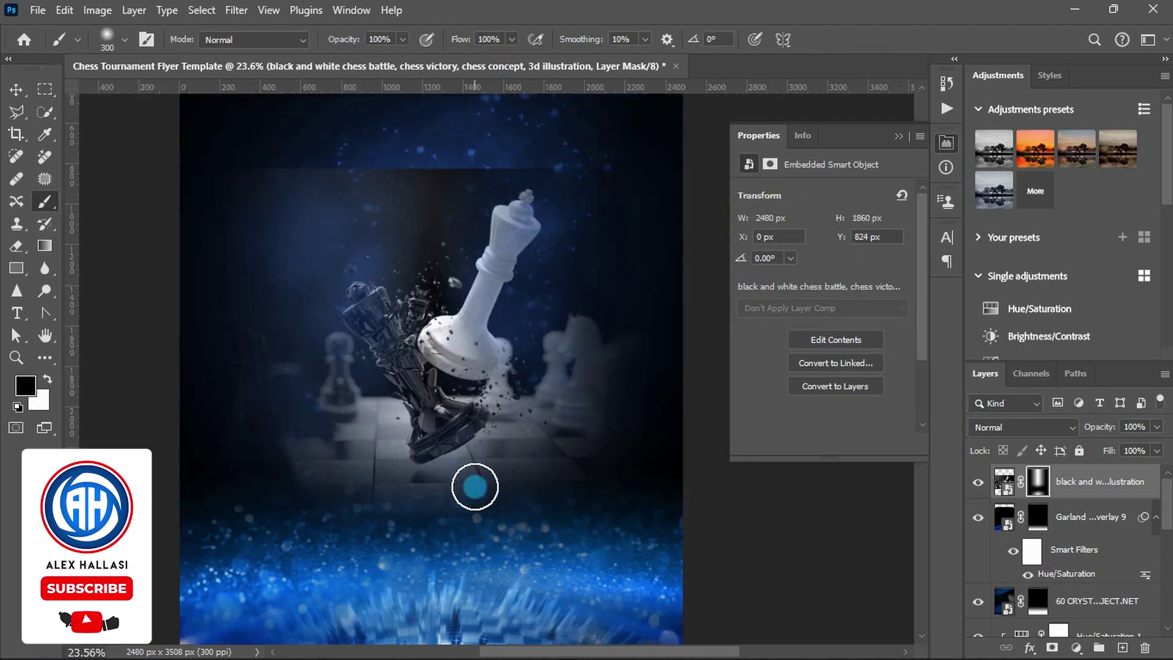
Brush black on the chess mask over background pieces and board, then disable the mask
mouse_move(474, 487)
left_mouse_down()
mouse_move(597, 464)
mouse_move(537, 152)
left_mouse_up()
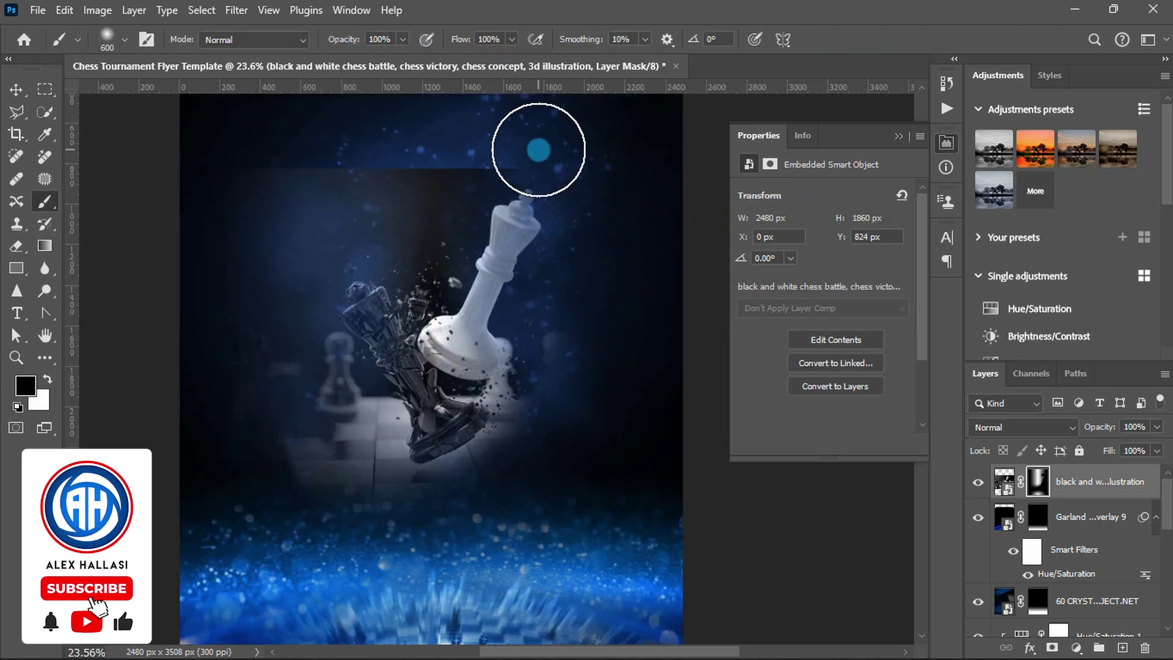
left_click_drag(223, 178, 283, 419)
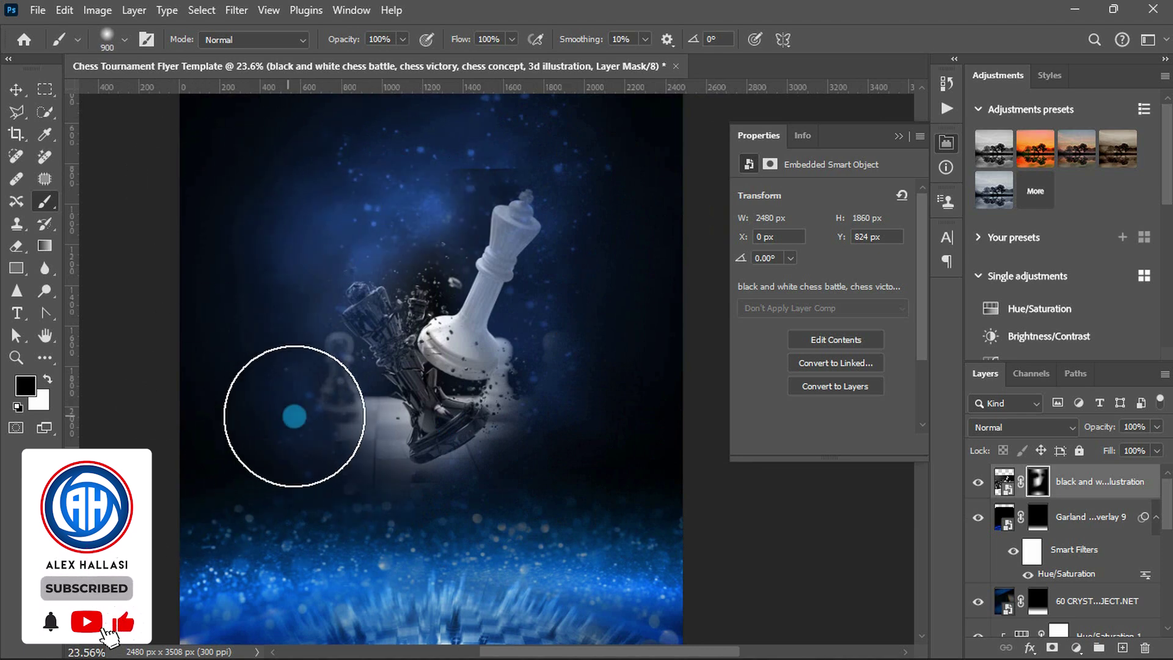
key("bracketleft")
key("bracketleft")
key("bracketleft")
key("bracketright")
key("bracketright")
key("bracketright")
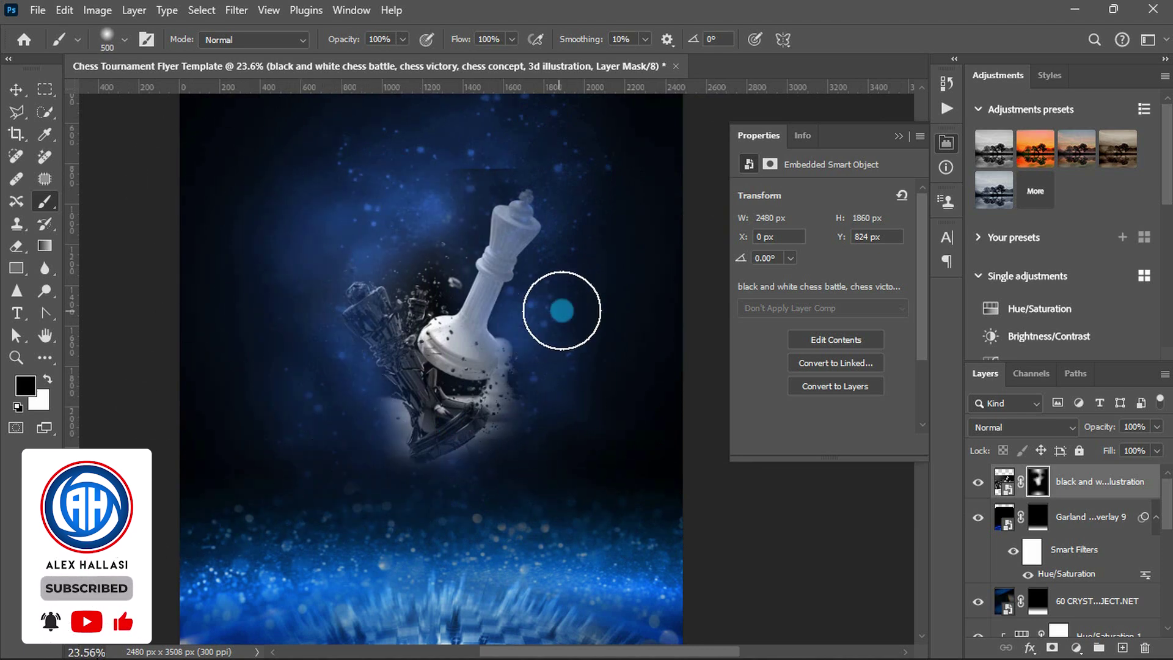
mouse_move(424, 230)
left_mouse_down()
mouse_move(427, 204)
mouse_move(439, 316)
left_mouse_up()
key("bracketleft")
key("bracketleft")
key("bracketleft")
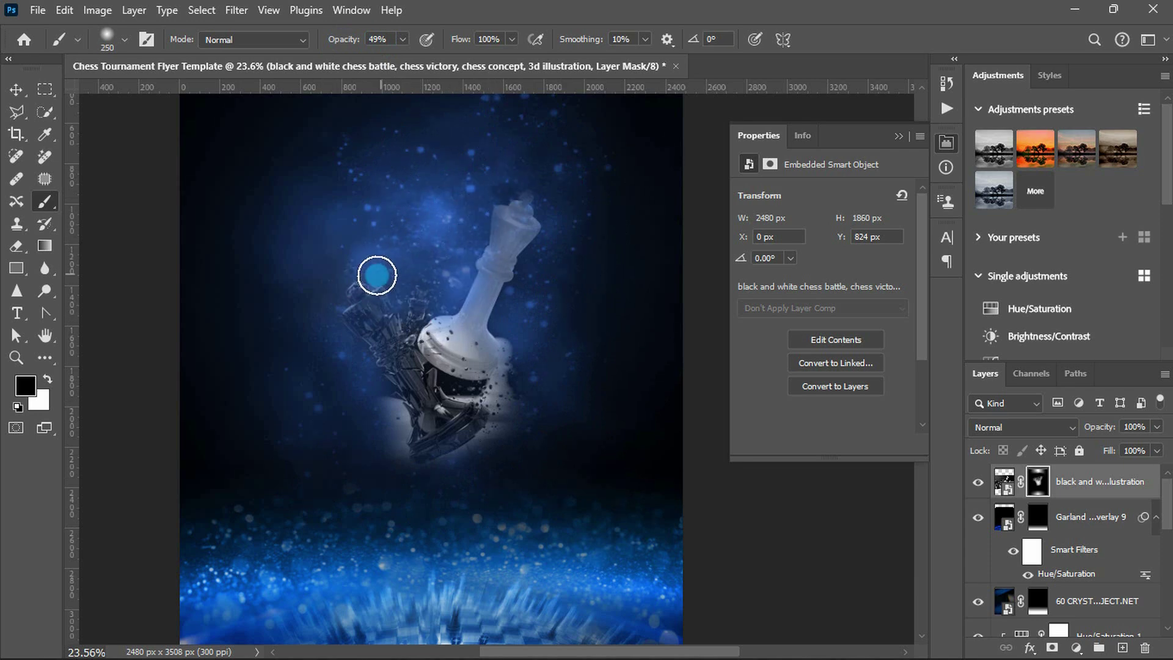
left_click_drag(520, 394, 459, 384)
key("bracketleft")
key("bracketleft")
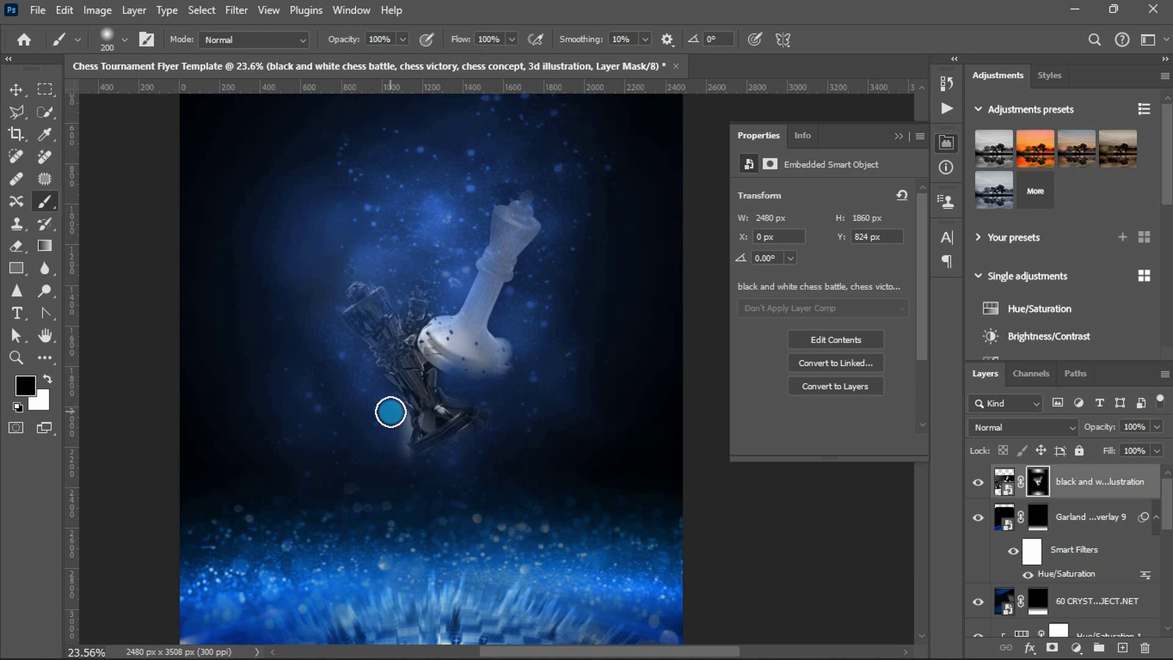
scroll(409, 343, "up", 2)
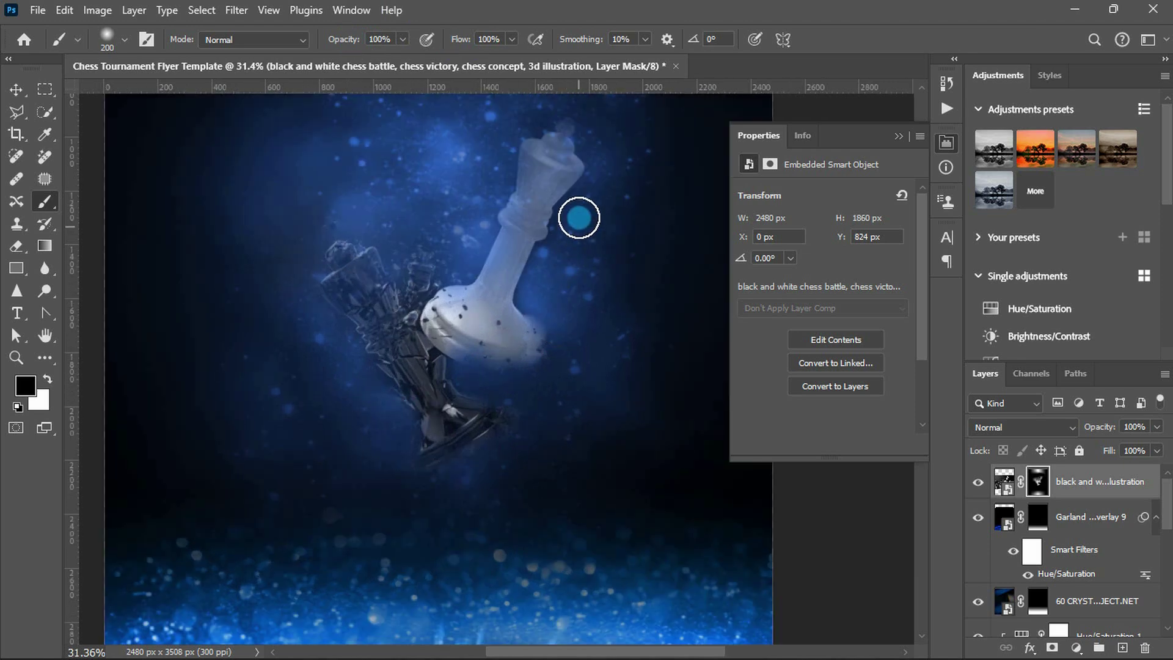
left_click(1038, 487, "shift")
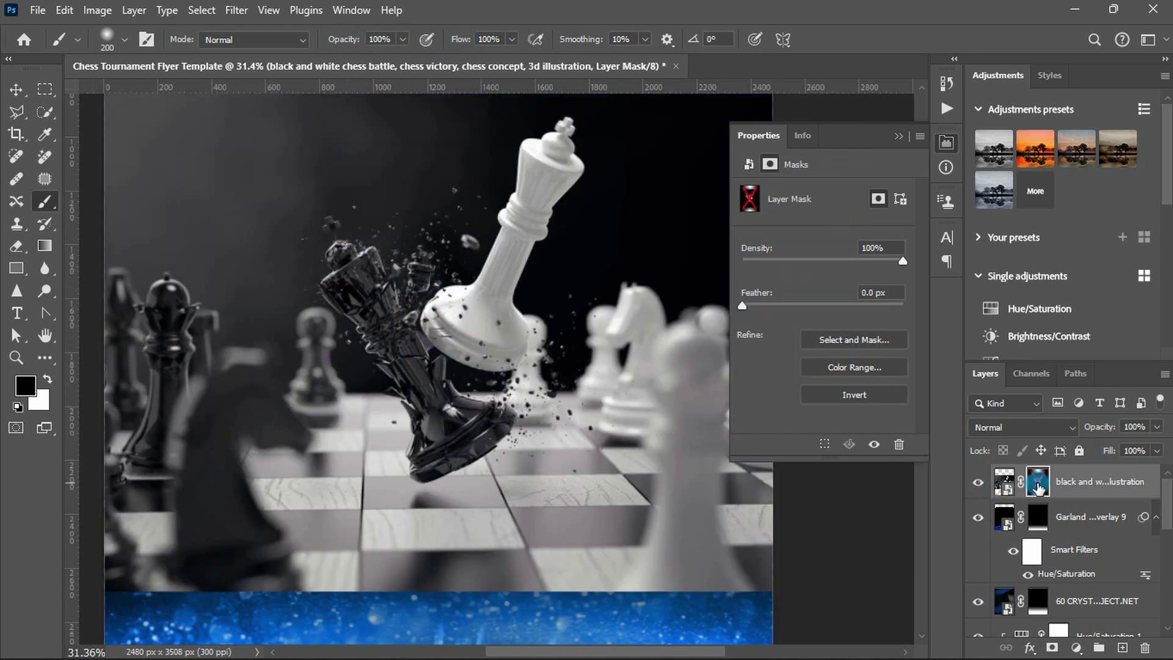
Re-enable the mask and paint the white king and its crown back into view
left_click(44, 112)
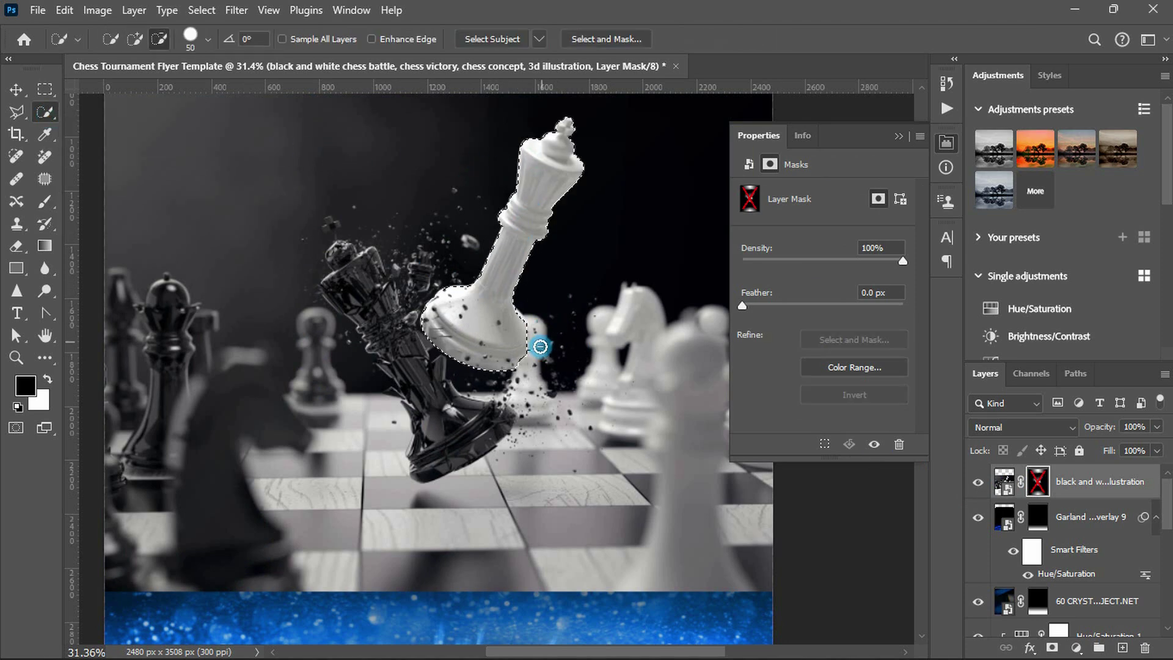
left_click(1038, 484, "shift")
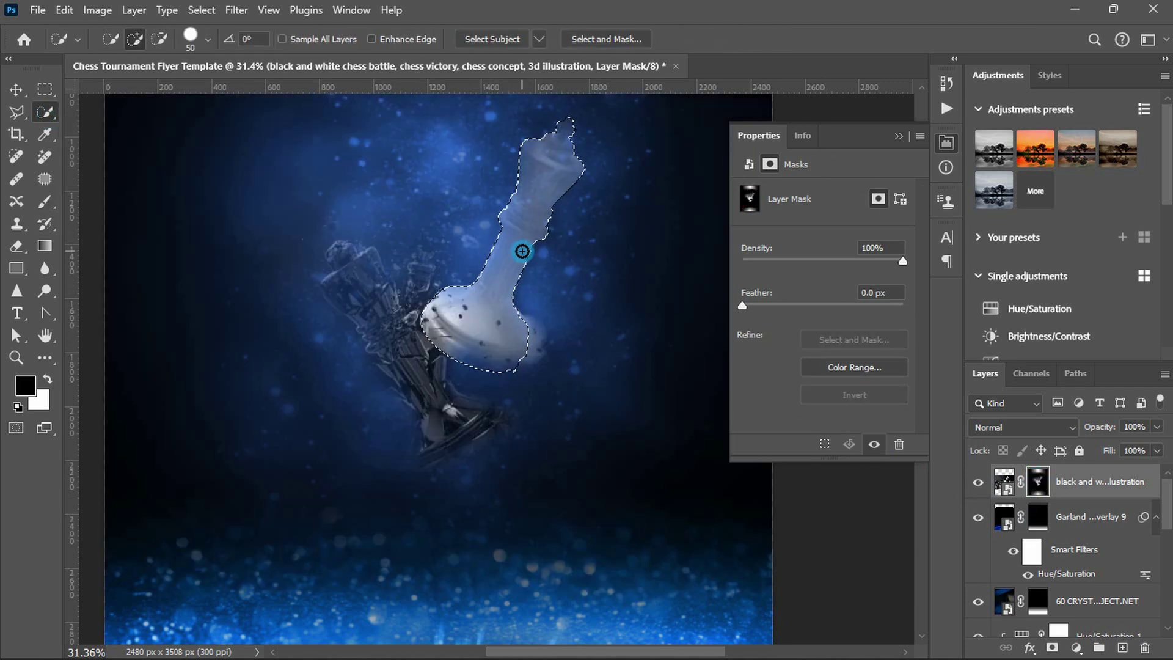
key("bracketright")
key("bracketright")
key("bracketright")
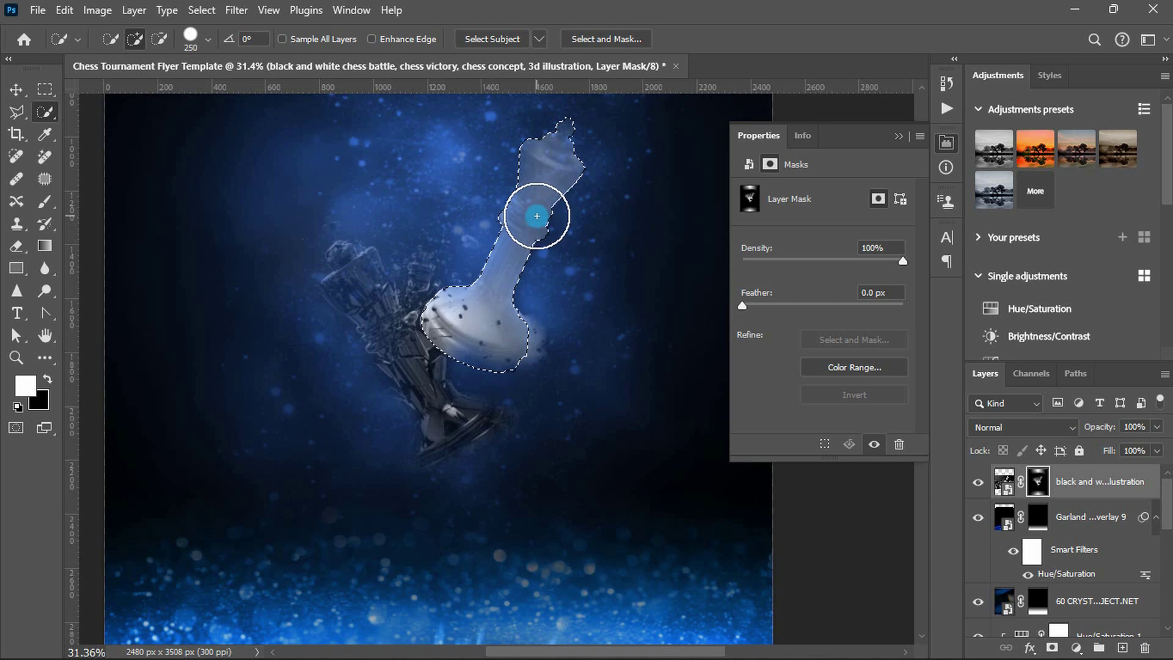
key("b")
left_click_drag(545, 165, 463, 328)
key("bracketleft")
key("bracketleft")
mouse_move(464, 241)
left_mouse_down()
mouse_move(466, 320)
mouse_move(498, 327)
mouse_move(484, 309)
mouse_move(498, 302)
left_mouse_up()
Invert and clear the selection, then disable the mask and target the chess image
key("w")
right_click(523, 298)
left_click(556, 288)
key("x")
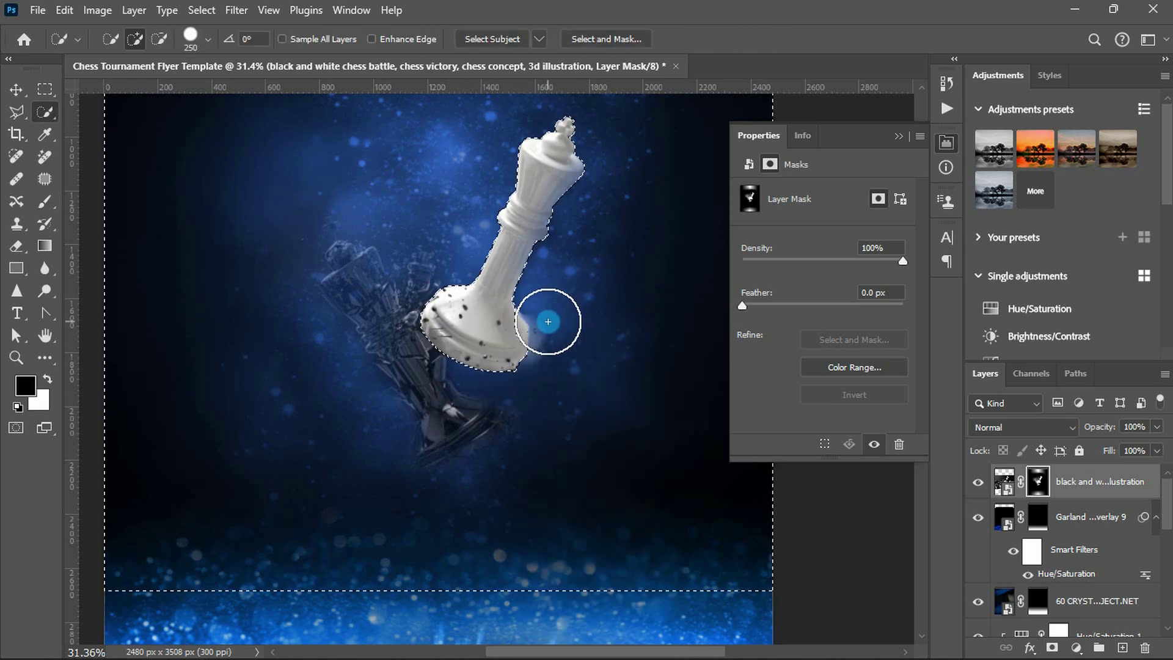
key("b")
key("ctrl+d")
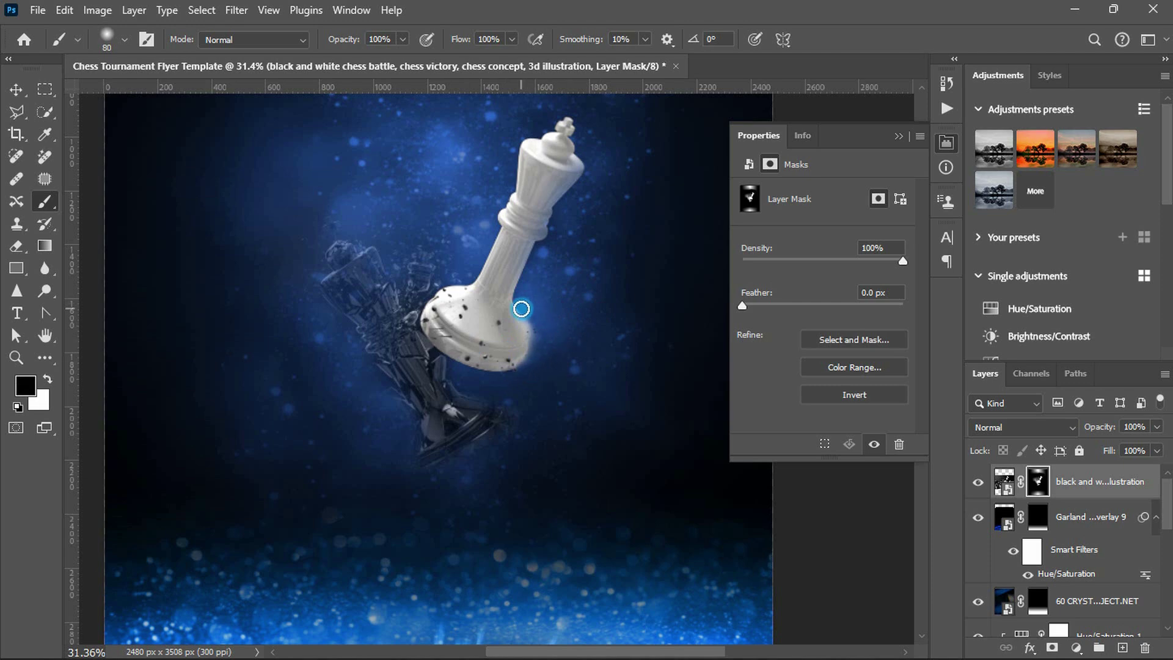
left_click(1042, 486, "shift")
left_click(1003, 484)
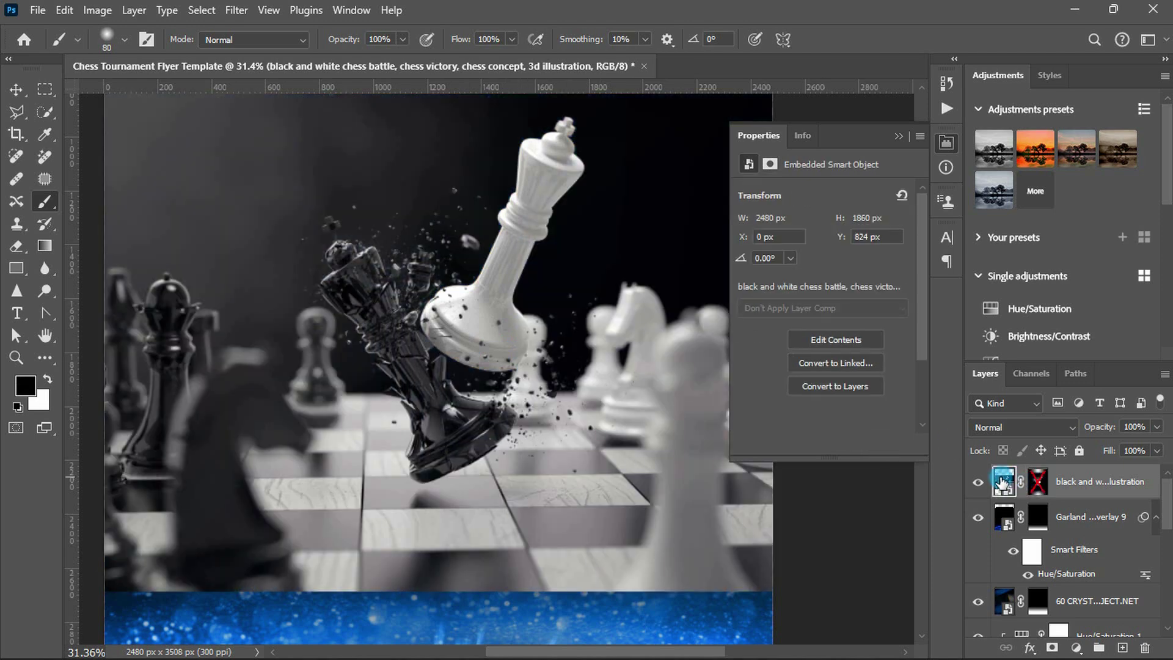
Quick-select the whole black king, including its crown tip
key("w")
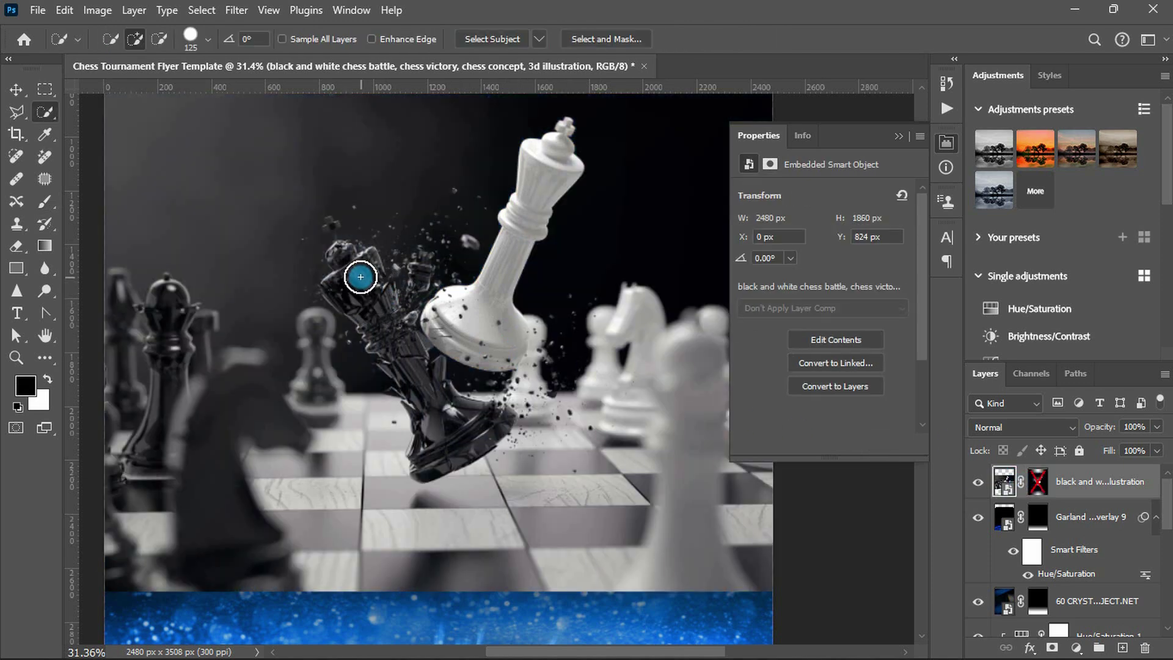
left_click_drag(399, 364, 438, 353)
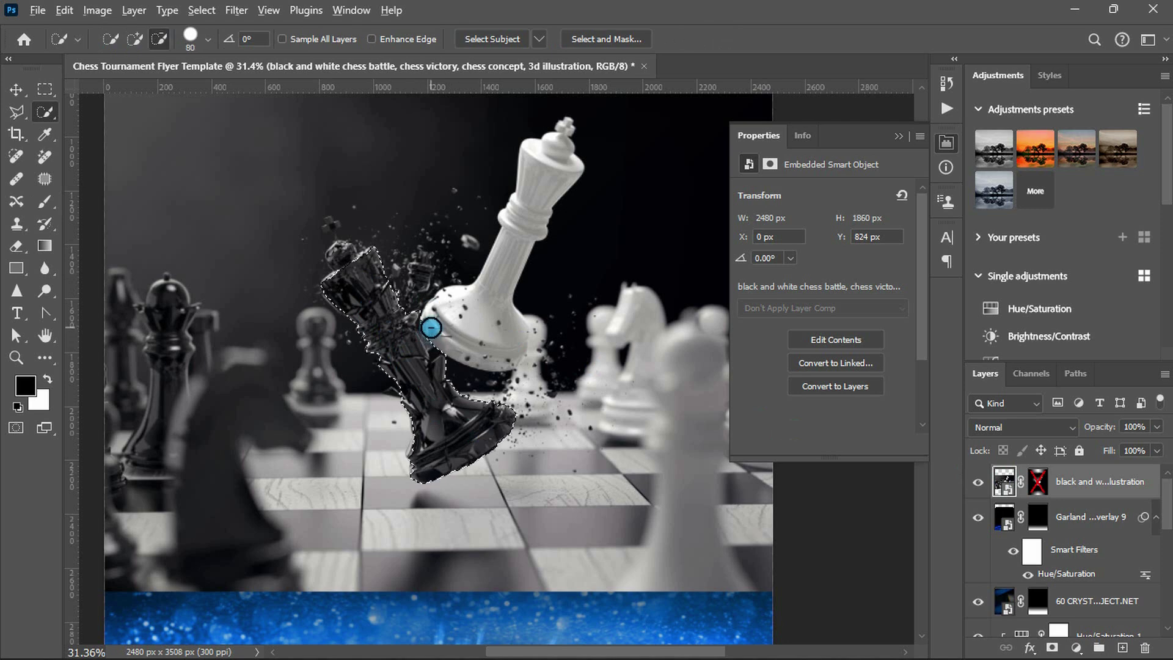
key("bracketleft")
key("bracketleft")
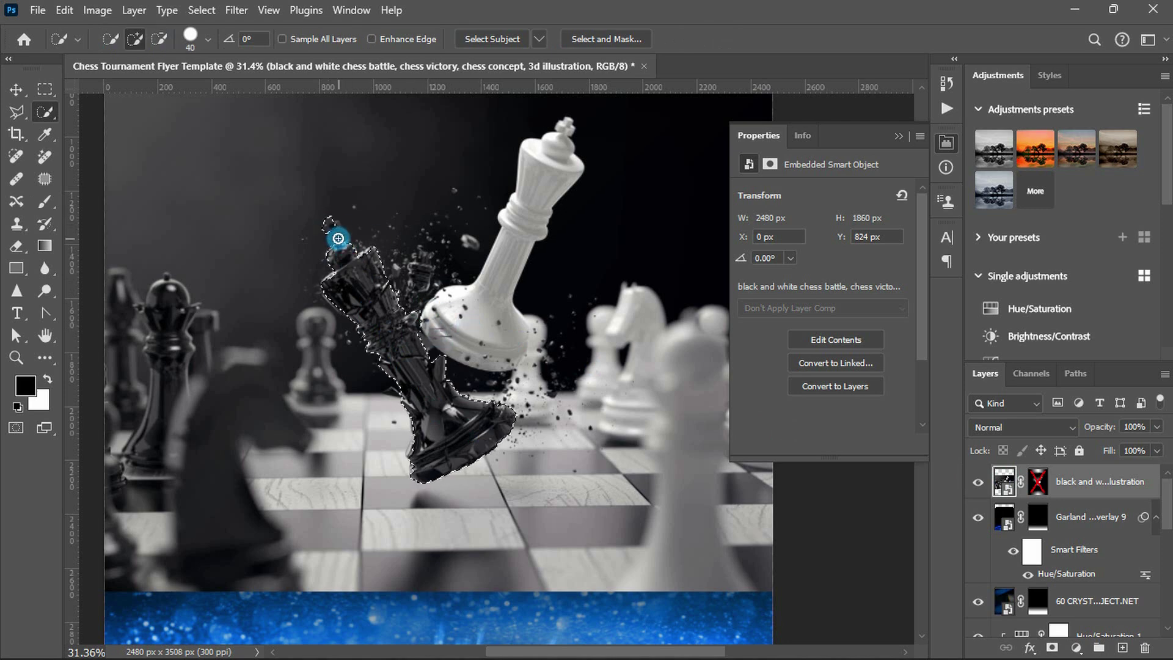
left_click_drag(336, 227, 343, 236)
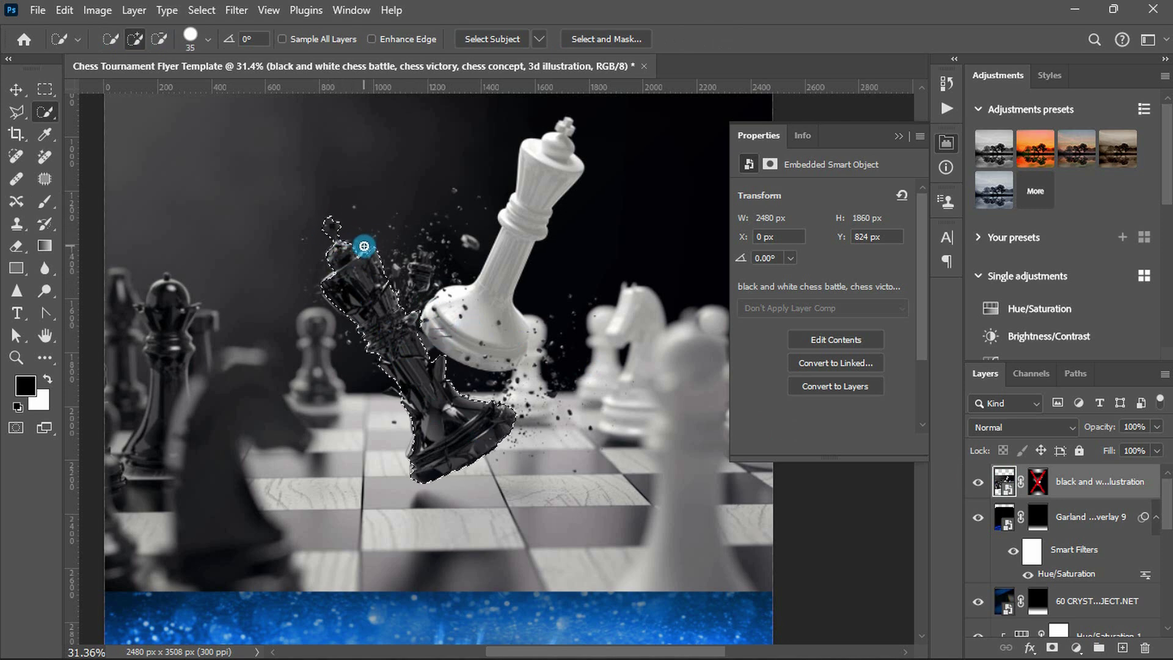
Re-enable the mask and paint the selected black king back in with white
left_click(1038, 481, "shift")
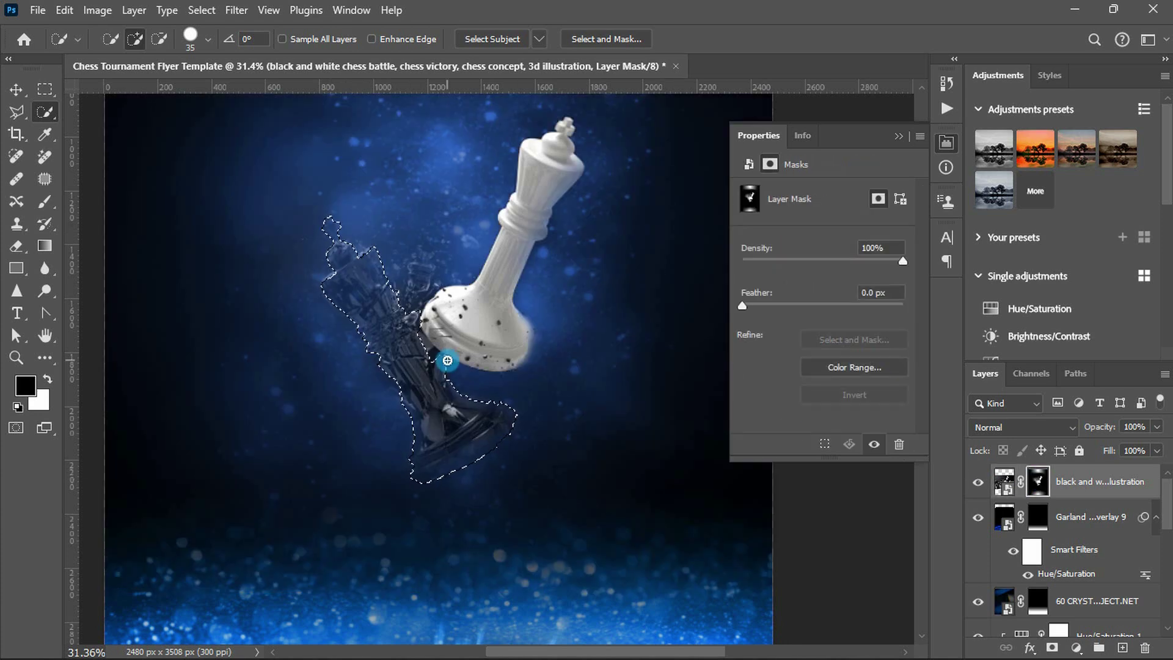
key("b")
key("x")
key("bracketright")
key("bracketright")
key("bracketright")
mouse_move(406, 262)
left_mouse_down()
mouse_move(367, 241)
mouse_move(497, 427)
mouse_move(379, 227)
mouse_move(374, 275)
left_mouse_up()
key("ctrl+d")
key("ctrl+0")
Scale up the kings layer
key("v")
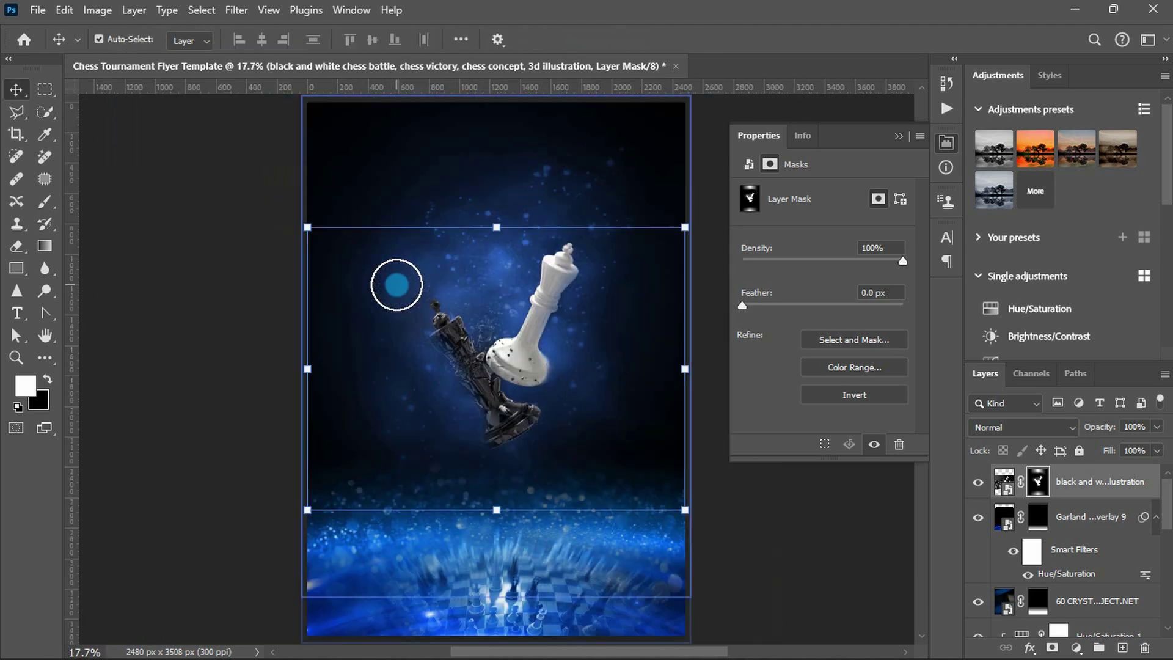
scroll(448, 319, "down", 2)
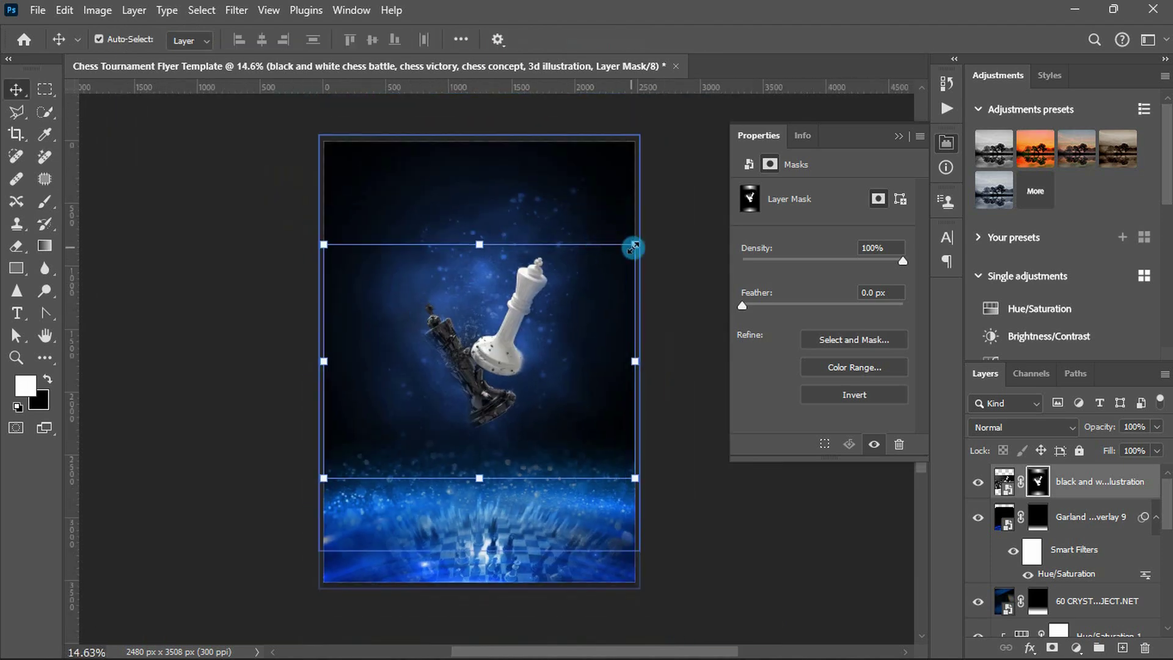
left_click_drag(633, 248, 749, 147)
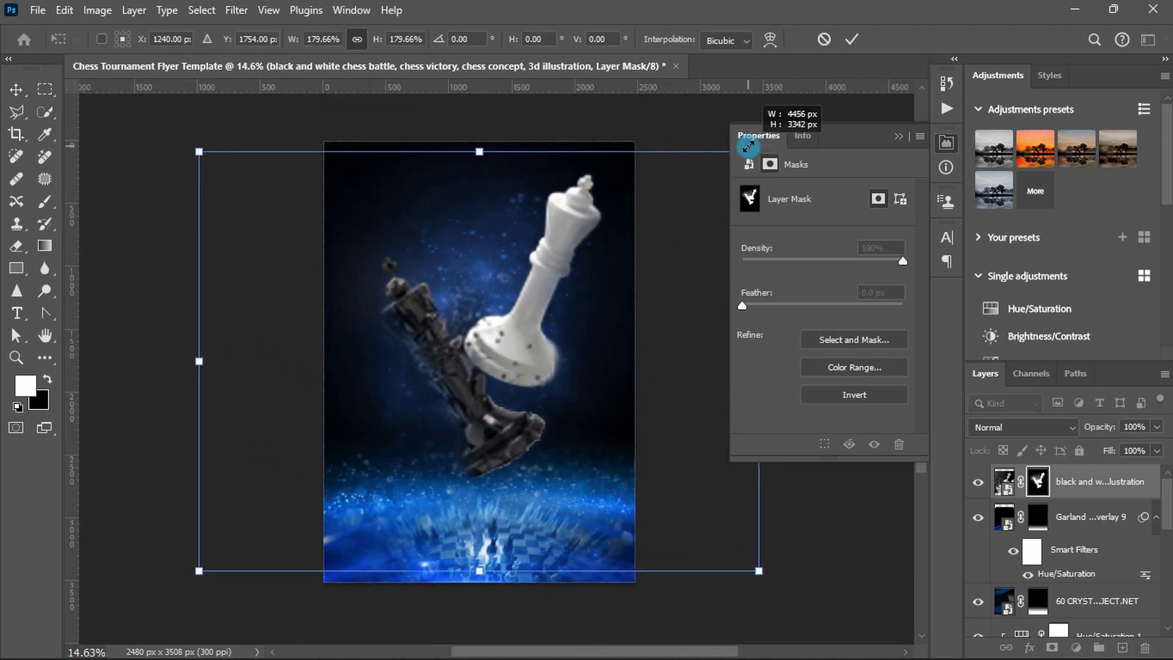
left_click_drag(748, 146, 755, 155)
key("Return")
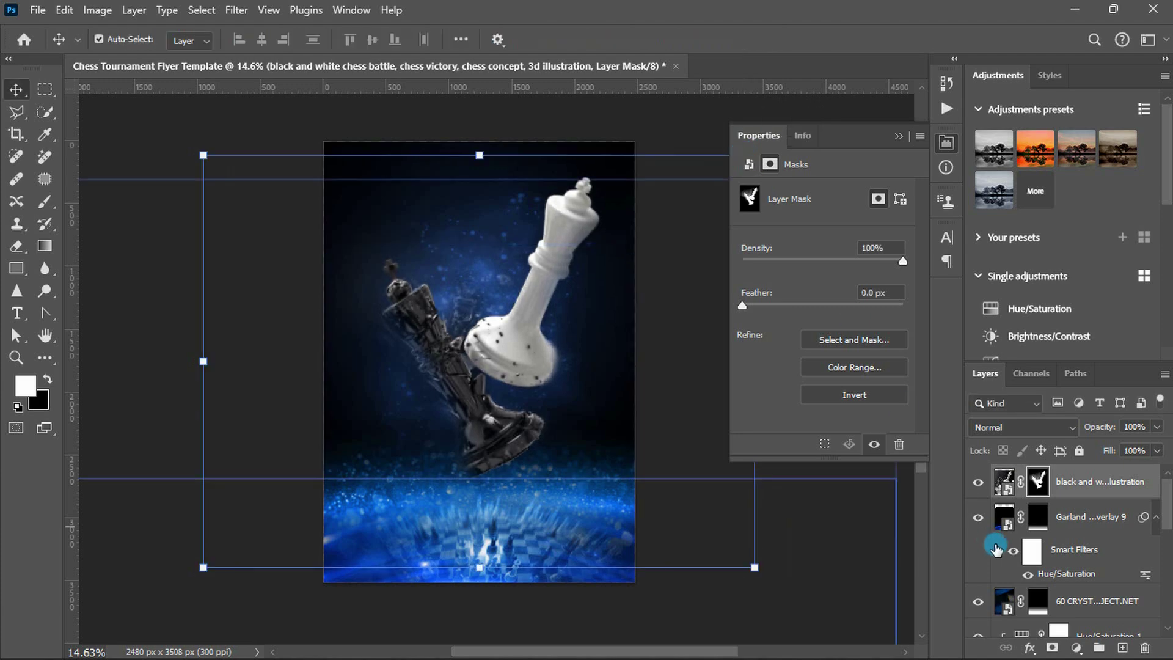
Enlarge the blue background image layer with Free Transform
scroll(1000, 553, "down", 5)
left_click(1005, 583)
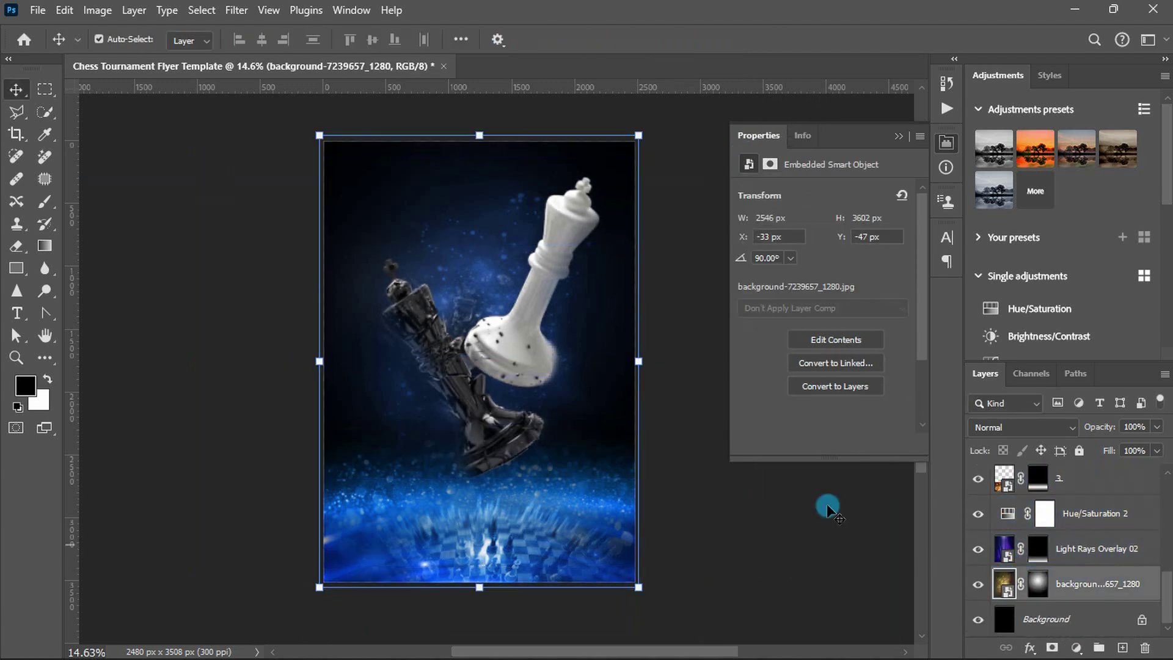
key("ctrl+t")
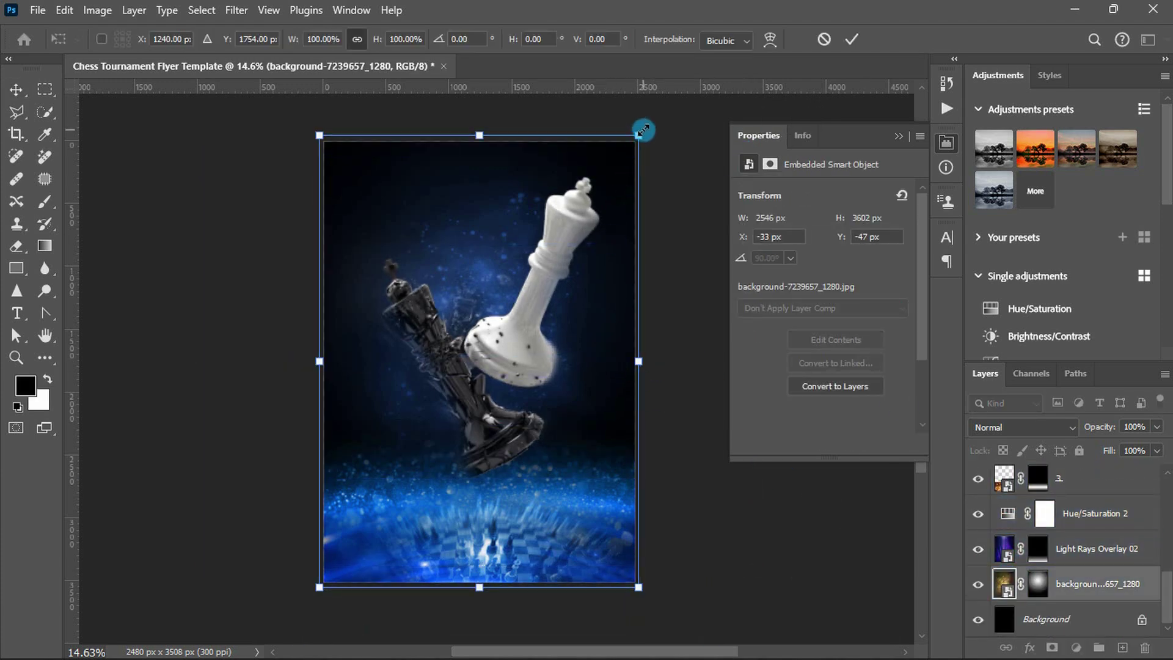
left_click_drag(643, 131, 677, 110)
key("Return")
key("ctrl+0")
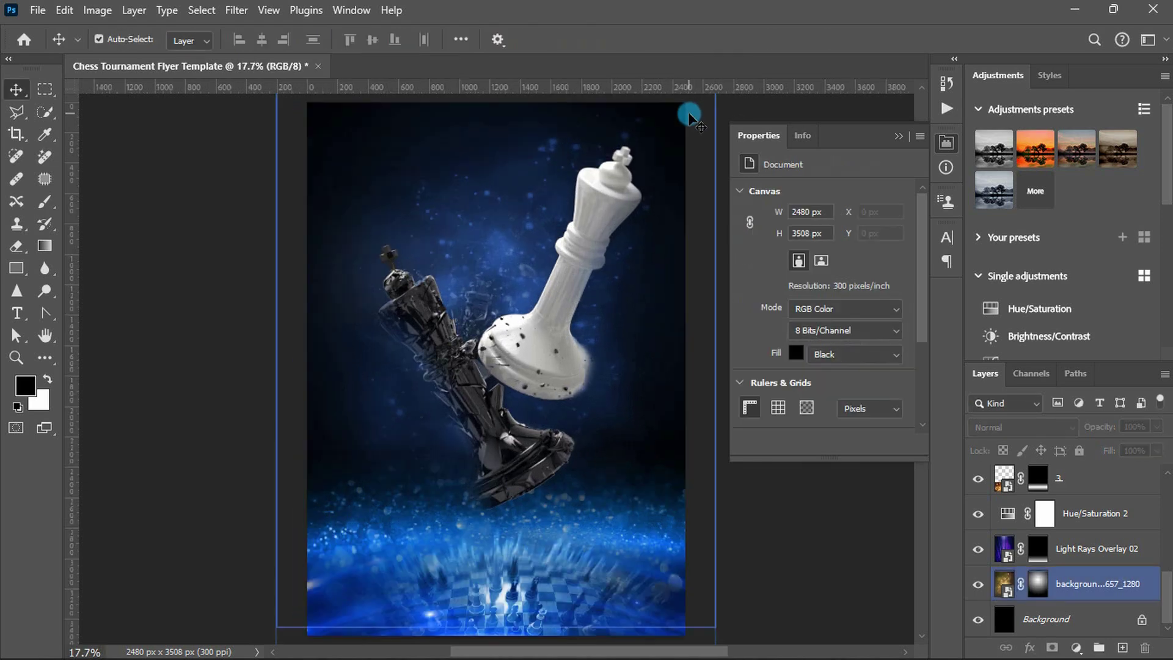
scroll(1064, 519, "up", 5)
Enlarge the kings slightly more and reposition them mid-flyer
left_click(1064, 487)
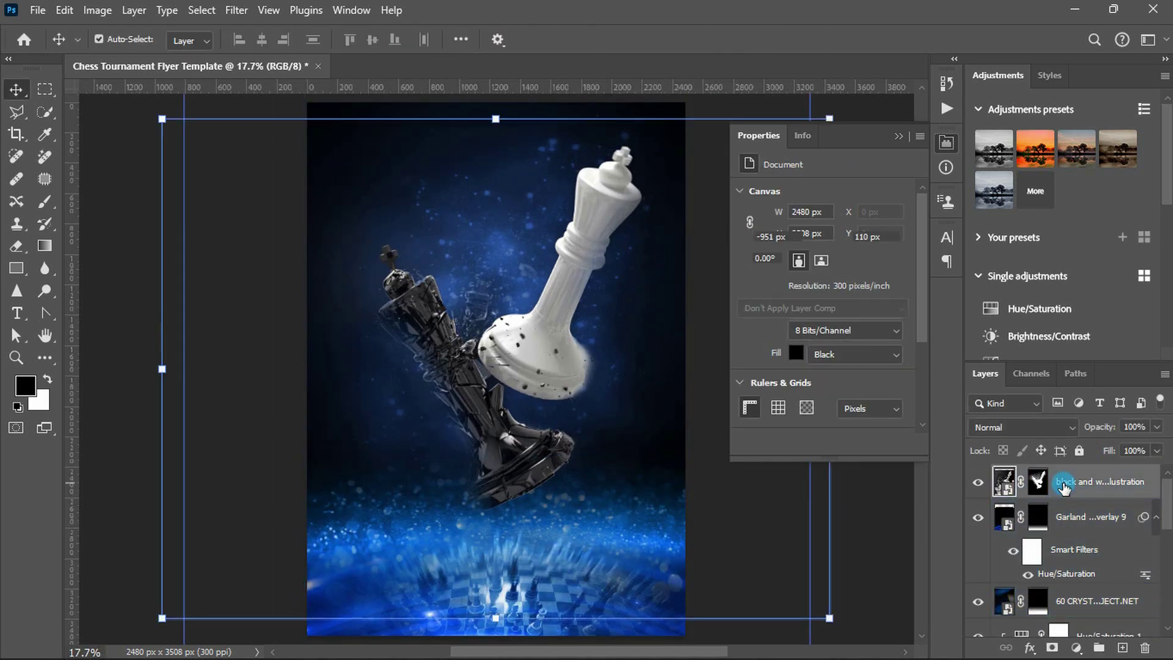
key("ctrl+t")
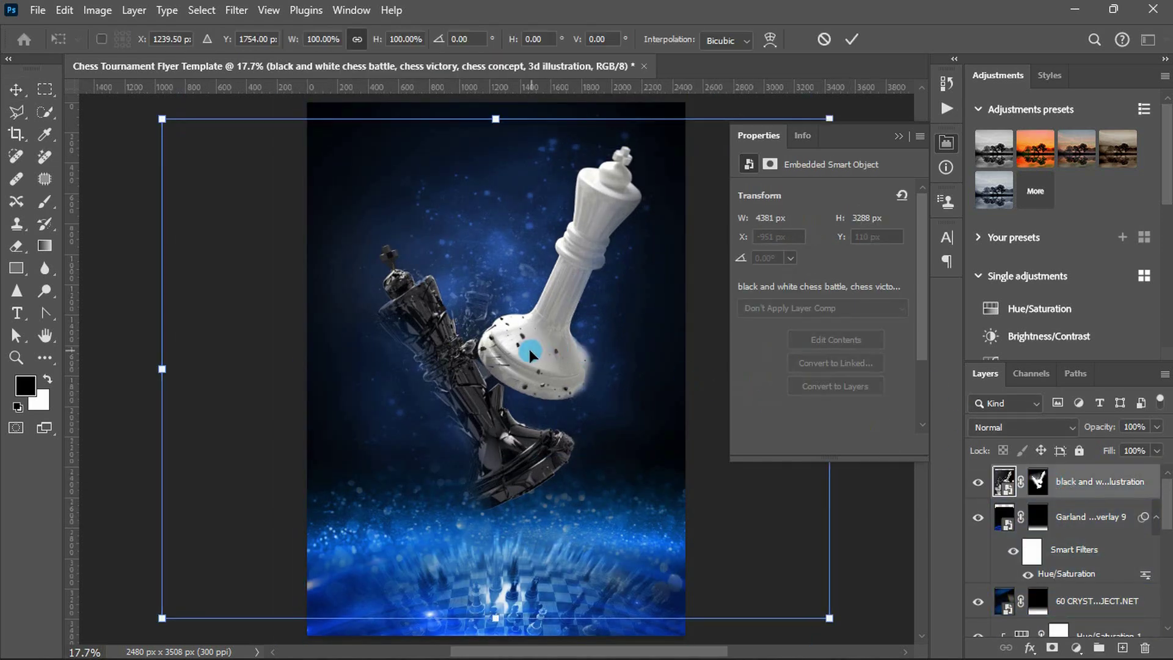
left_click_drag(531, 353, 523, 379)
left_click_drag(496, 149, 496, 137)
left_click_drag(505, 353, 506, 340)
key("Return")
Apply a Motion Blur smart filter (angle 90, distance 100) to the kings and select its mask
left_click(237, 9)
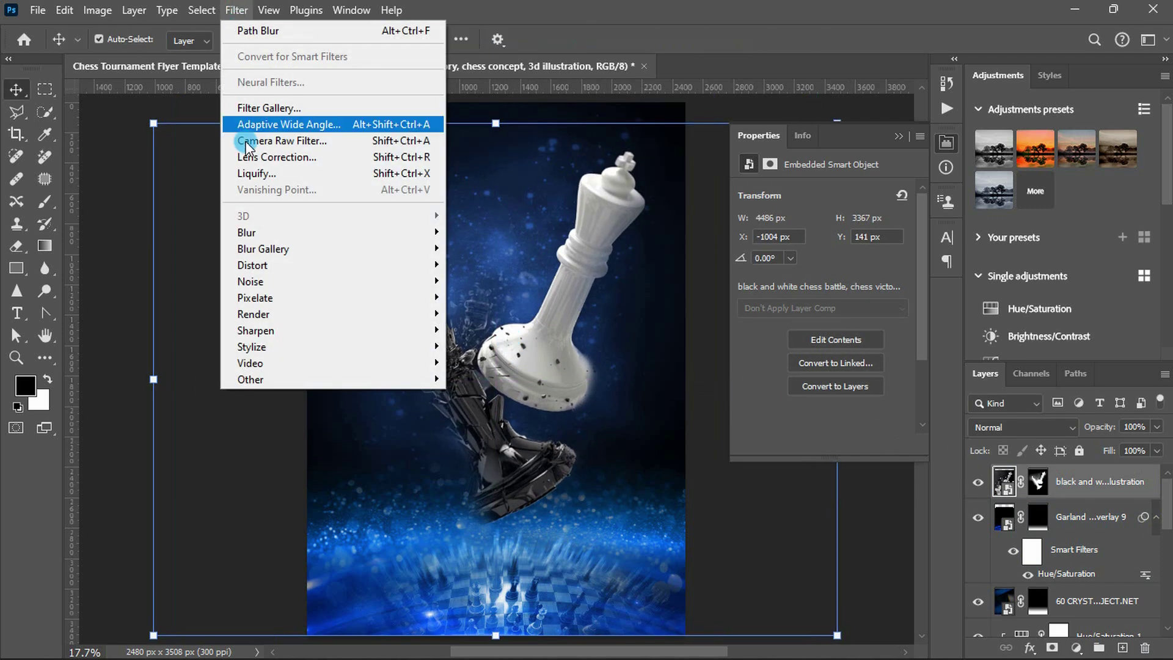
left_click(476, 333)
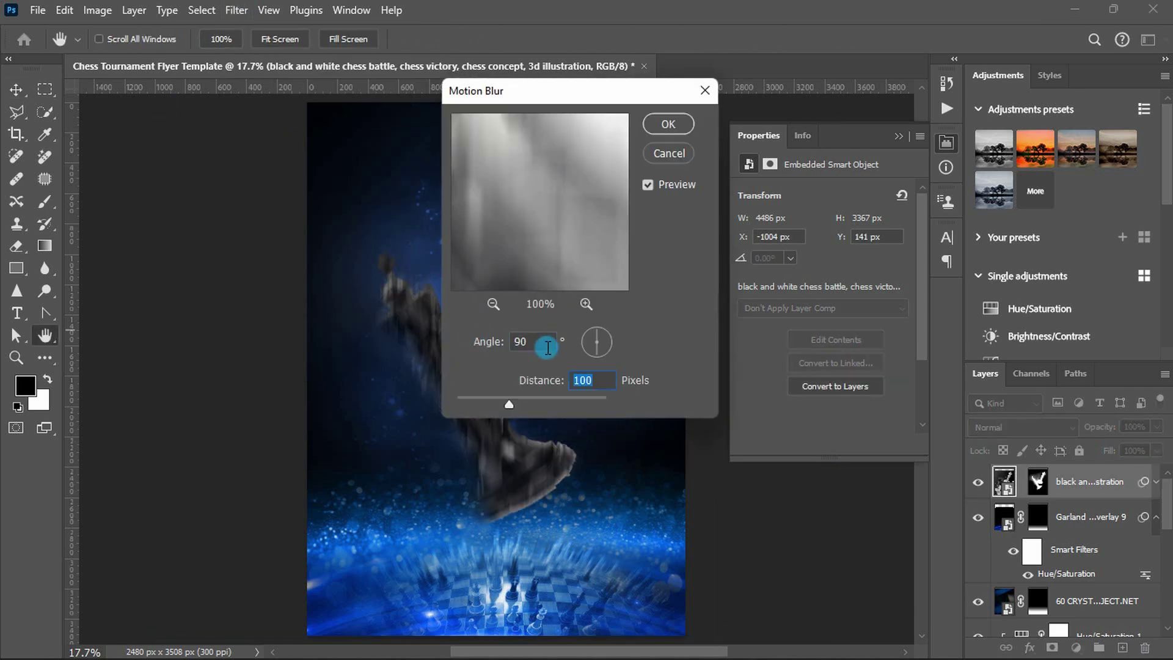
key("Return")
left_click(1033, 519)
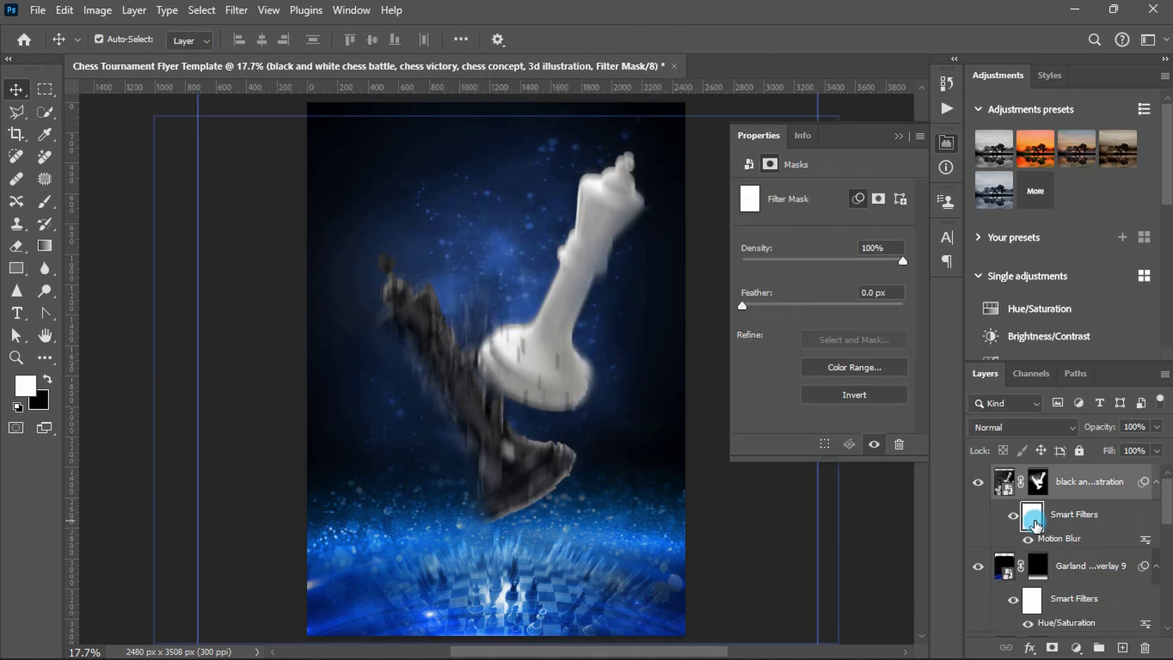
left_click(99, 10)
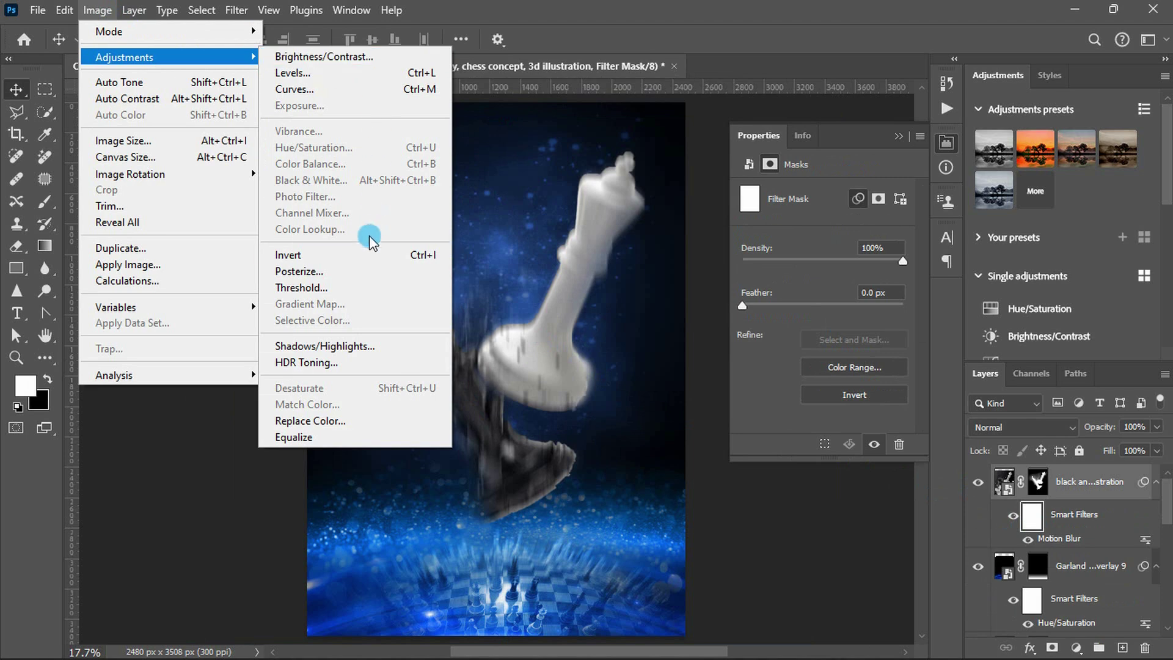
Invert the Motion Blur filter mask and paint blur back onto the white king's crown
left_click(370, 256)
left_click(45, 201)
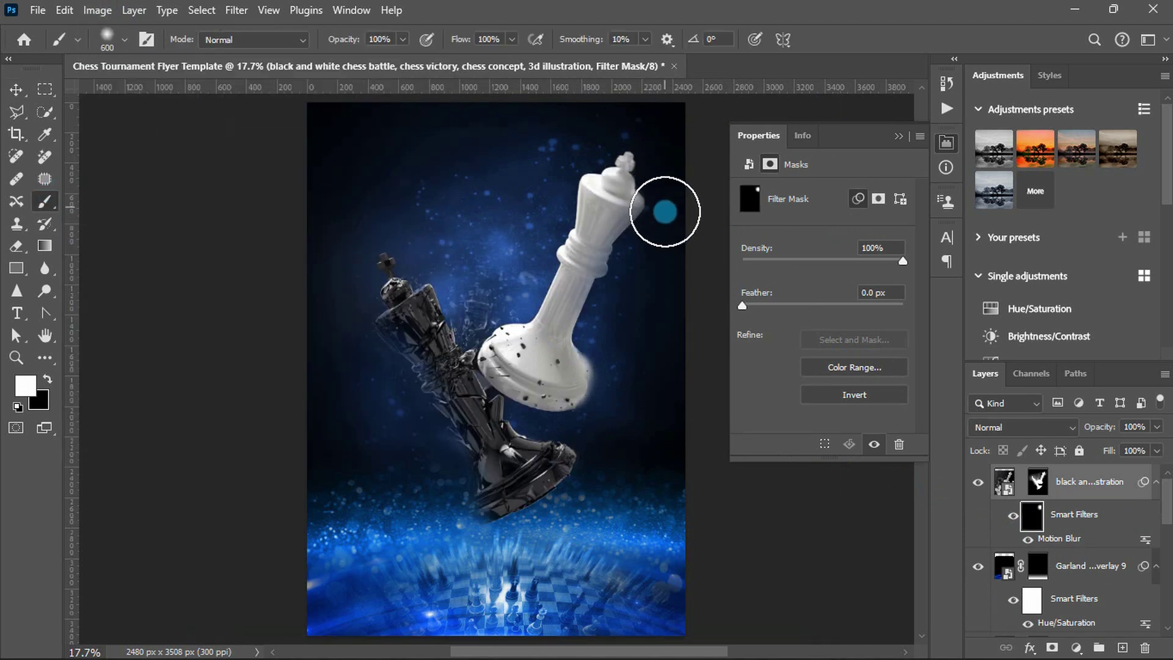
left_click_drag(665, 212, 608, 328)
key("bracketright")
left_click_drag(662, 178, 649, 187)
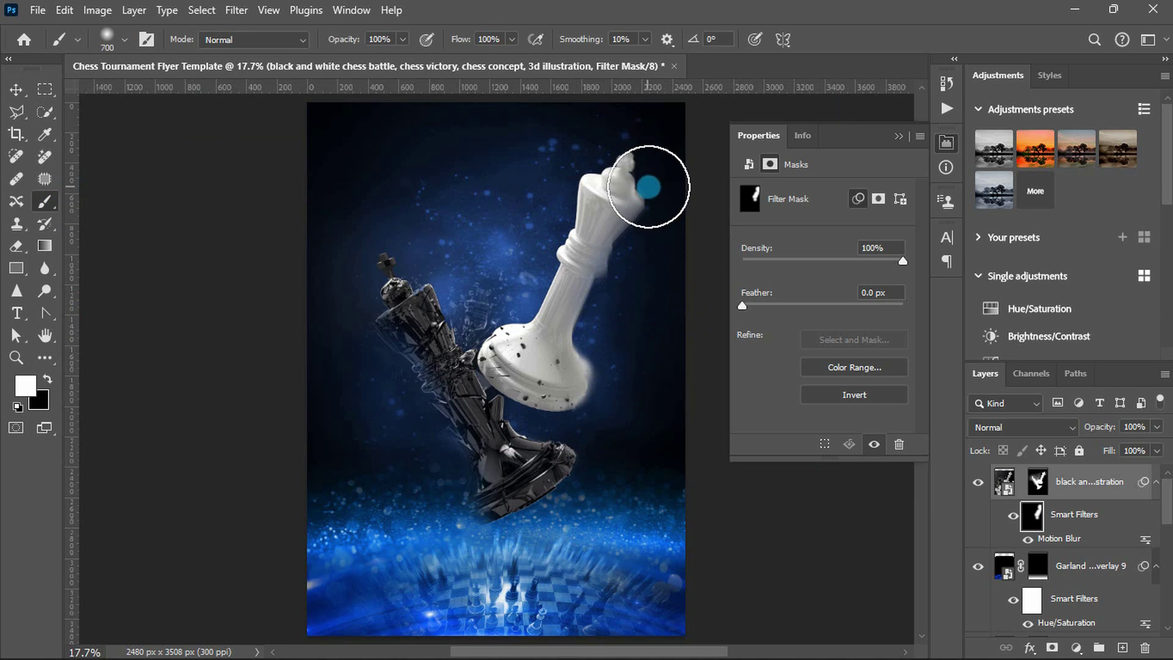
Restore blur on the black king's top and drag the chess battle photo mid-flyer
mouse_move(353, 273)
left_mouse_down()
mouse_move(375, 375)
mouse_move(441, 482)
left_mouse_up()
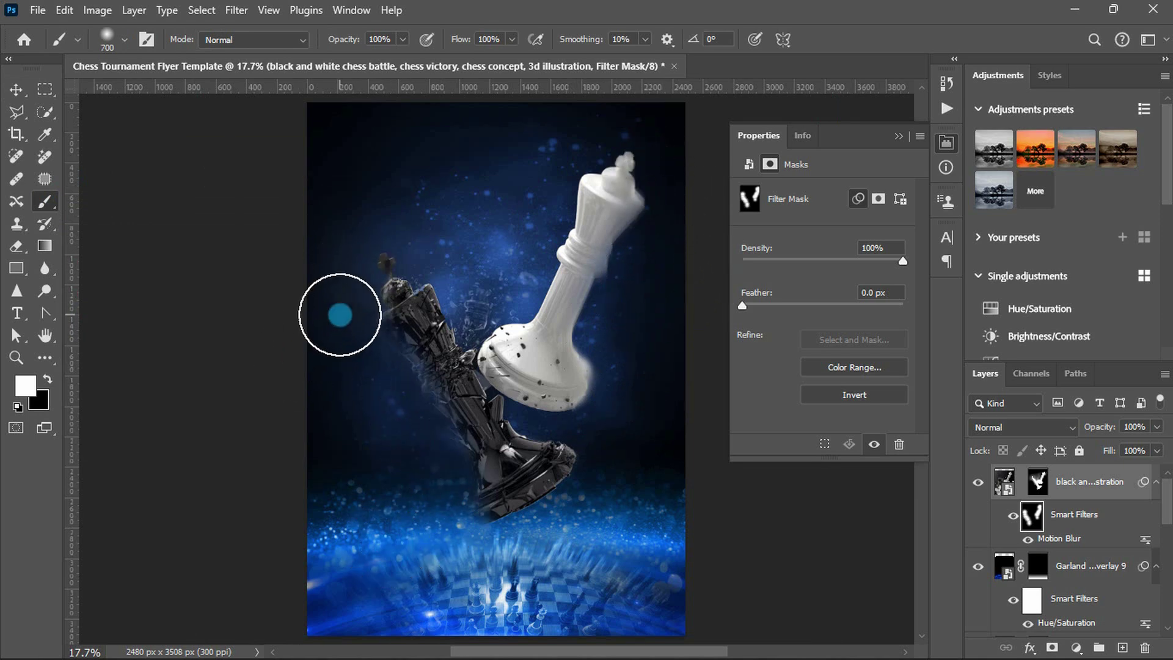
key("v")
mouse_move(509, 365)
left_mouse_down()
mouse_move(497, 369)
mouse_move(499, 319)
left_mouse_up()
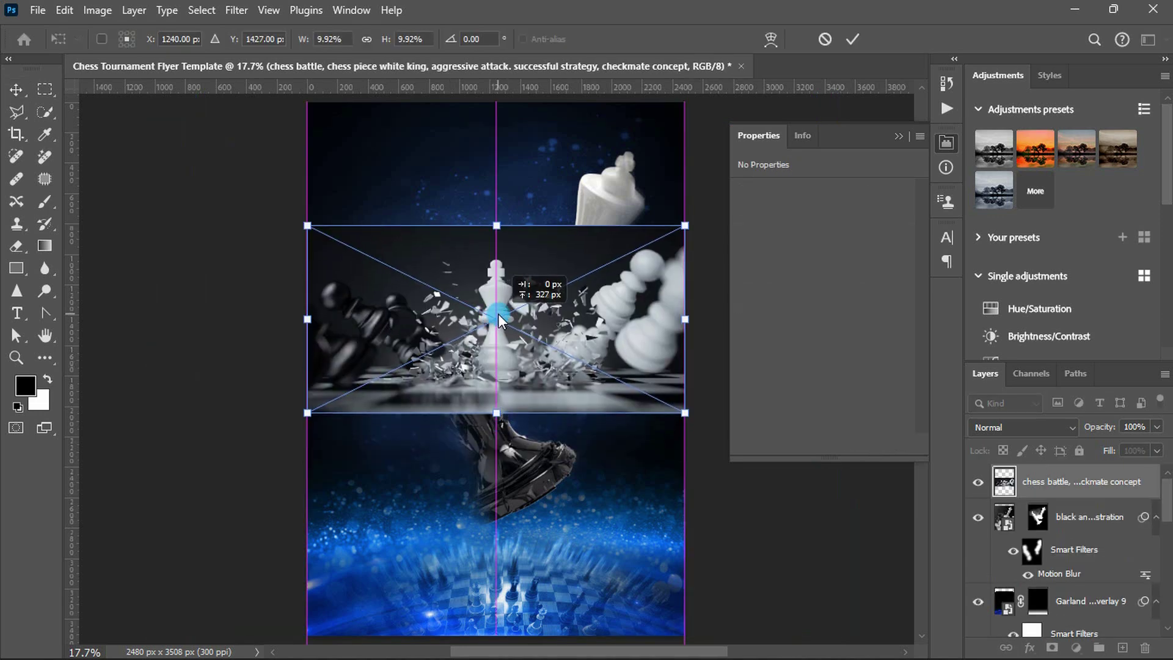
Place the chess battle photo beneath the kings, slightly enlarged and nudged down
key("Return")
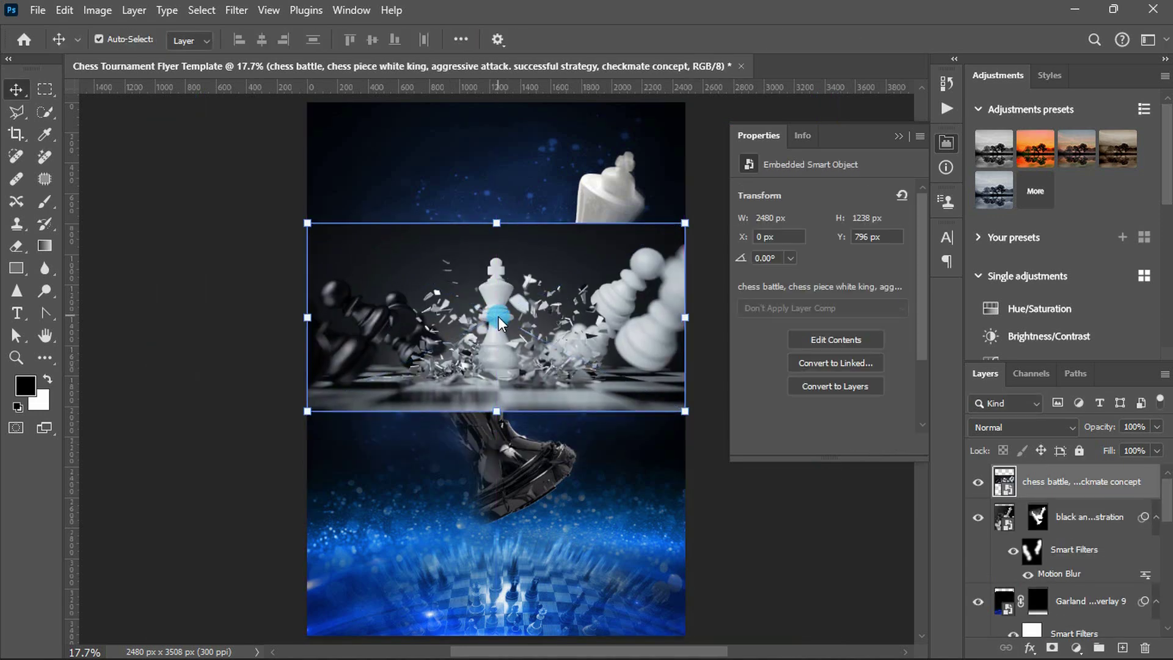
left_click_drag(1074, 483, 1074, 578)
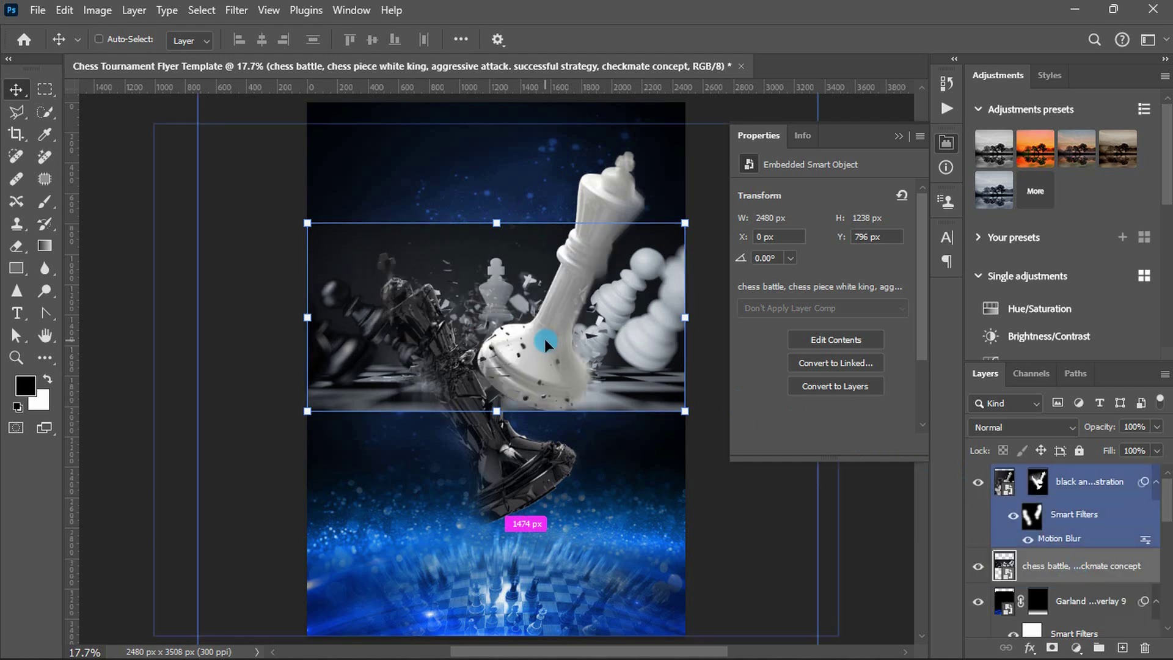
key("ctrl+t")
left_click_drag(683, 226, 692, 223)
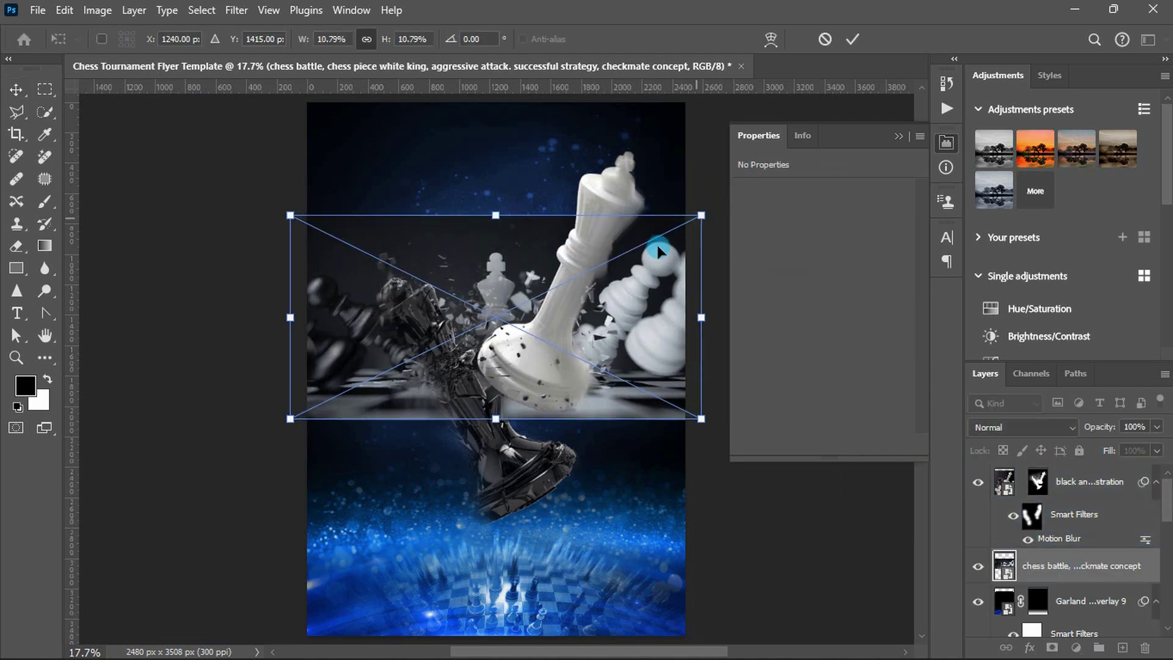
left_click_drag(505, 327, 507, 338)
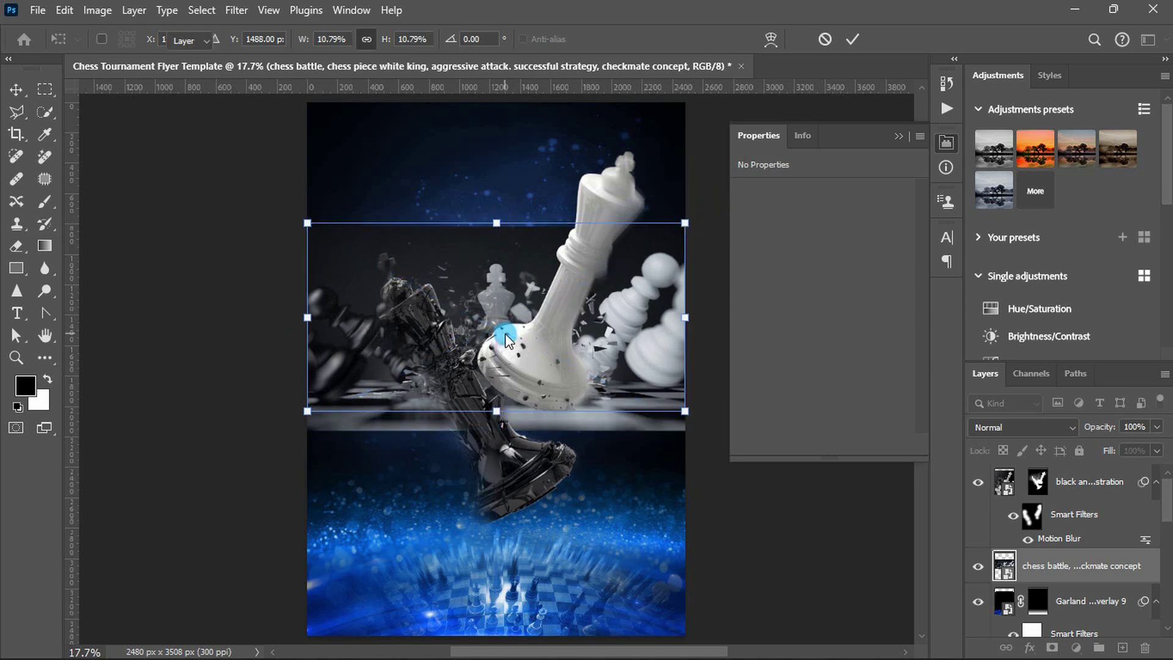
key("Return")
Add a layer mask and fade the photo's top edge with a gradient
key("ctrl+alt+m")
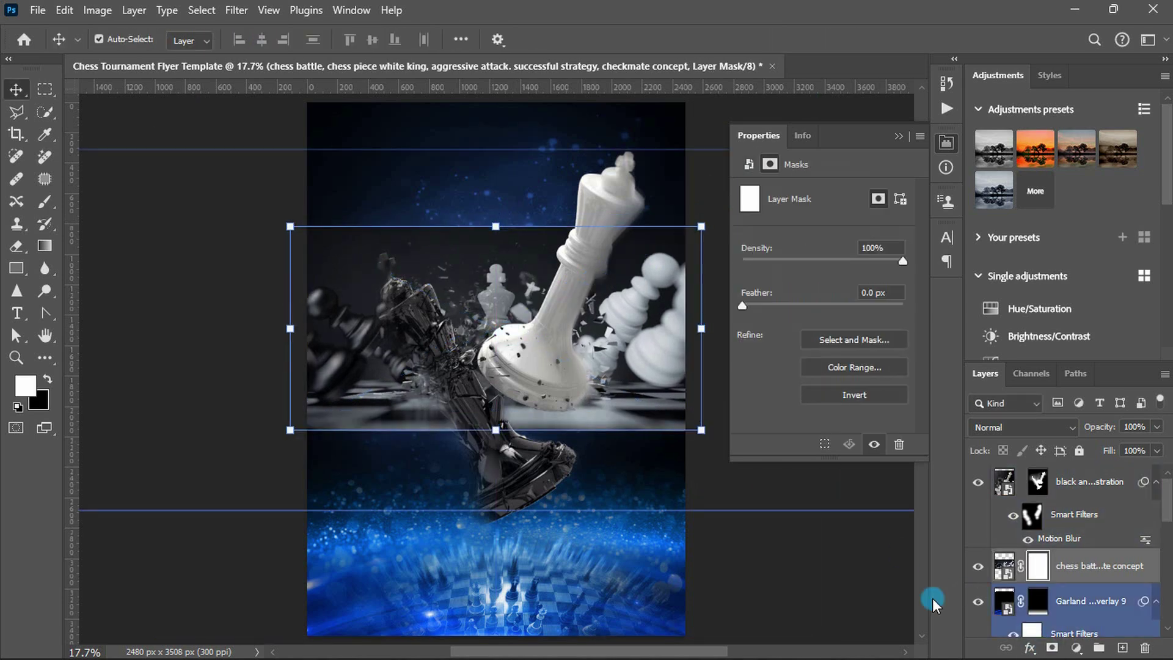
key("g")
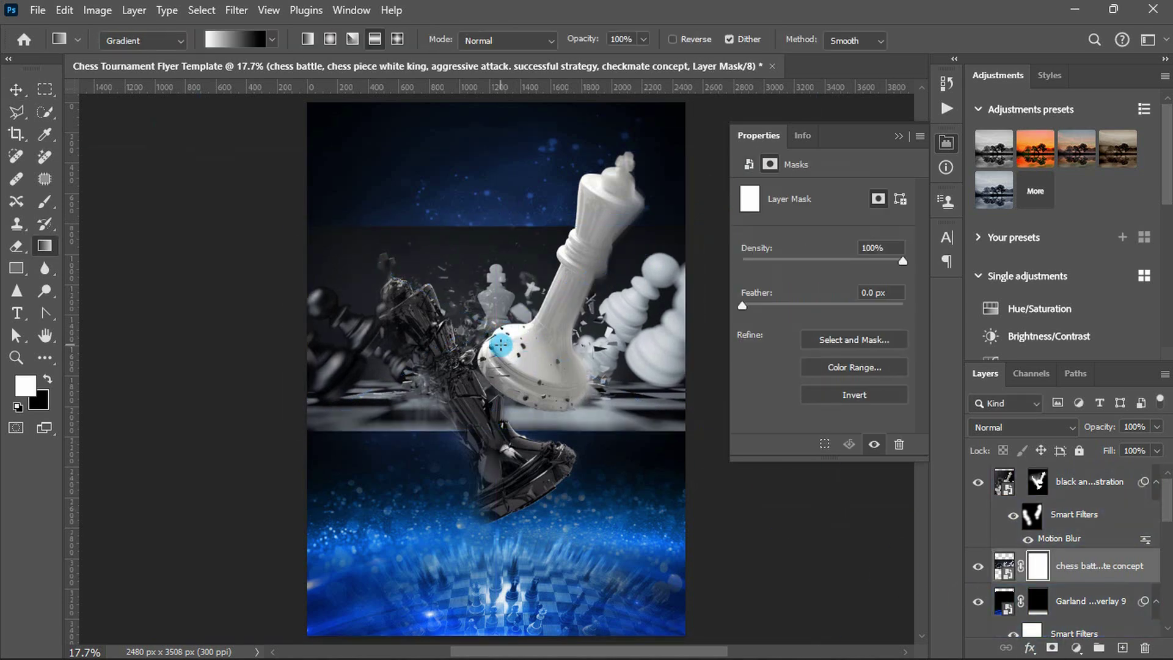
left_click_drag(496, 333, 496, 178)
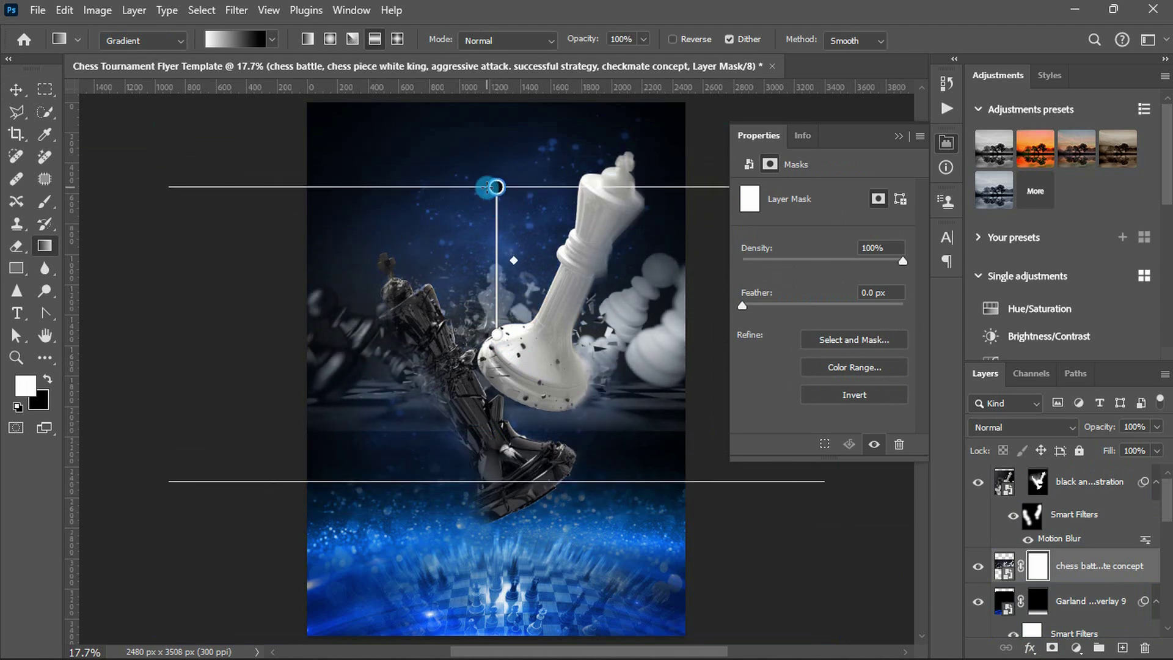
left_click_drag(496, 177, 496, 218)
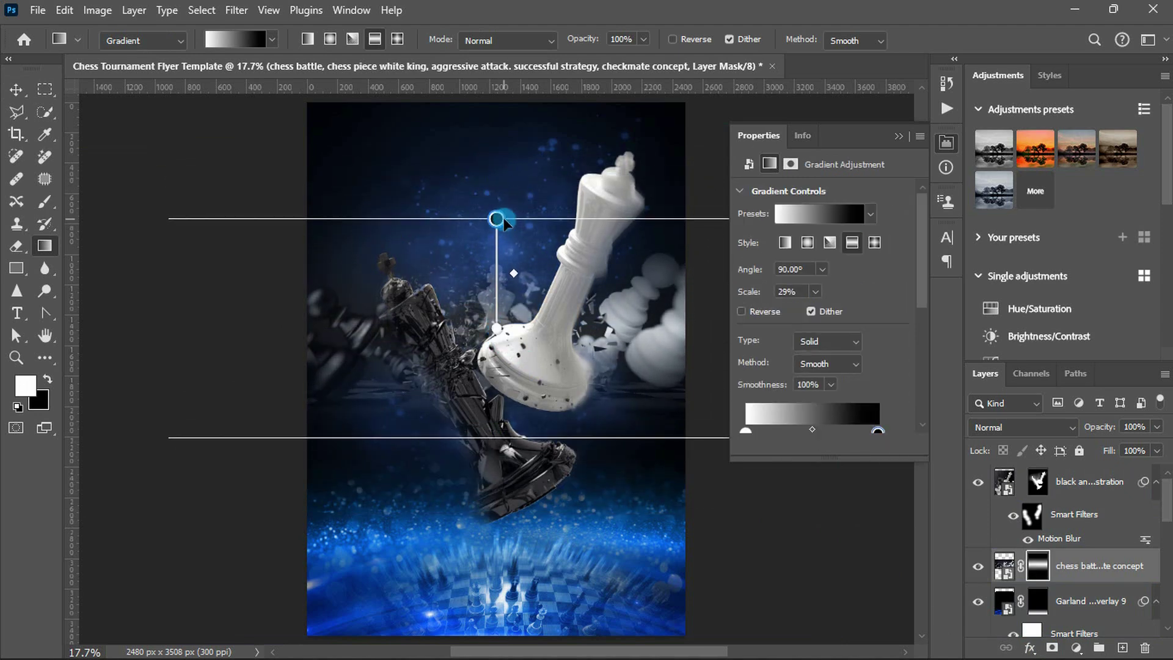
Brush black on the photo's mask with varied brush sizes to blend it in
left_click(48, 205)
key("bracketright")
key("bracketright")
key("bracketright")
key("bracketright")
key("bracketright")
key("x")
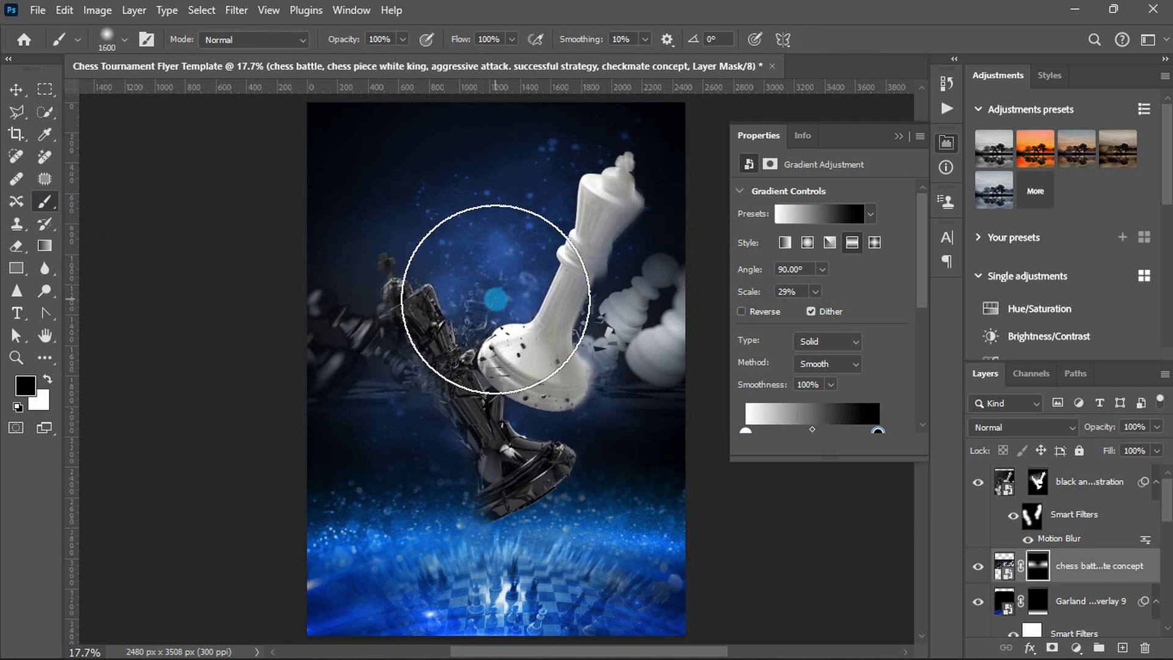
key("bracketleft")
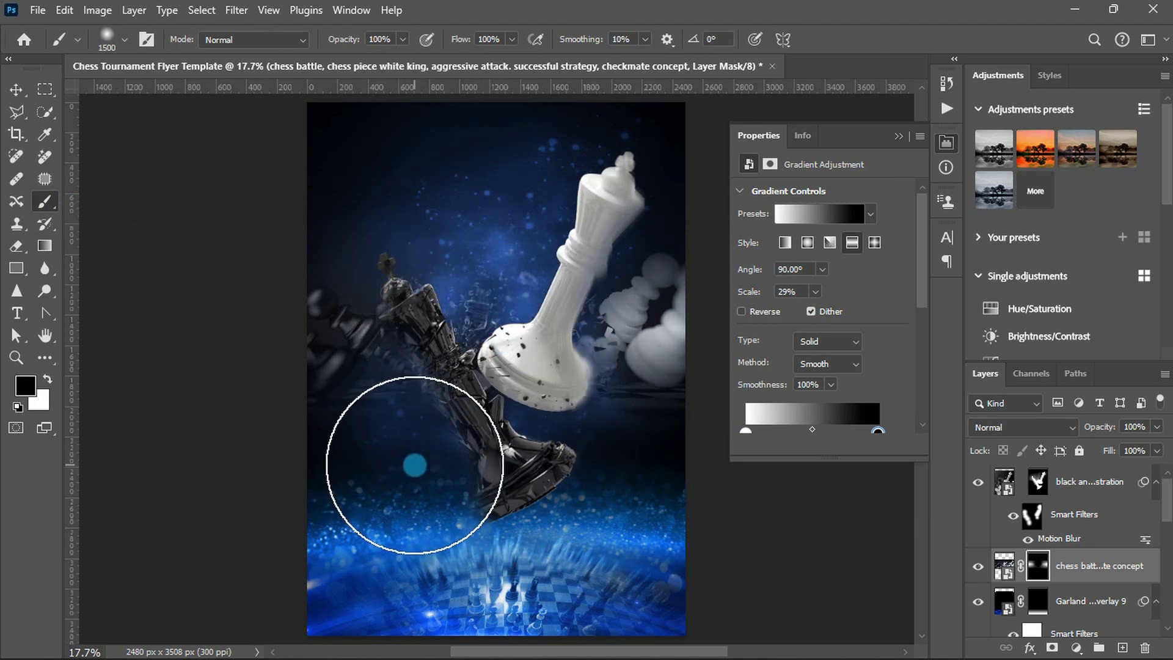
key("bracketleft")
key("bracketleft")
key("bracketleft")
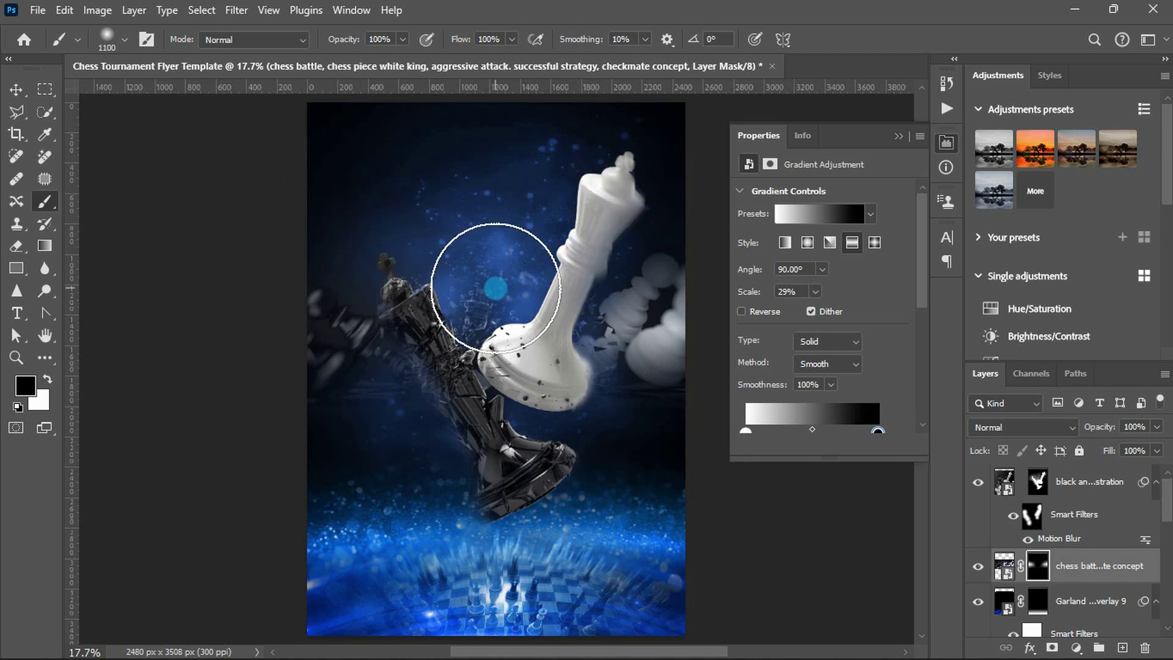
Select the black piece illustration layer with the Move tool
key("v")
left_click(496, 285)
left_click(1077, 482)
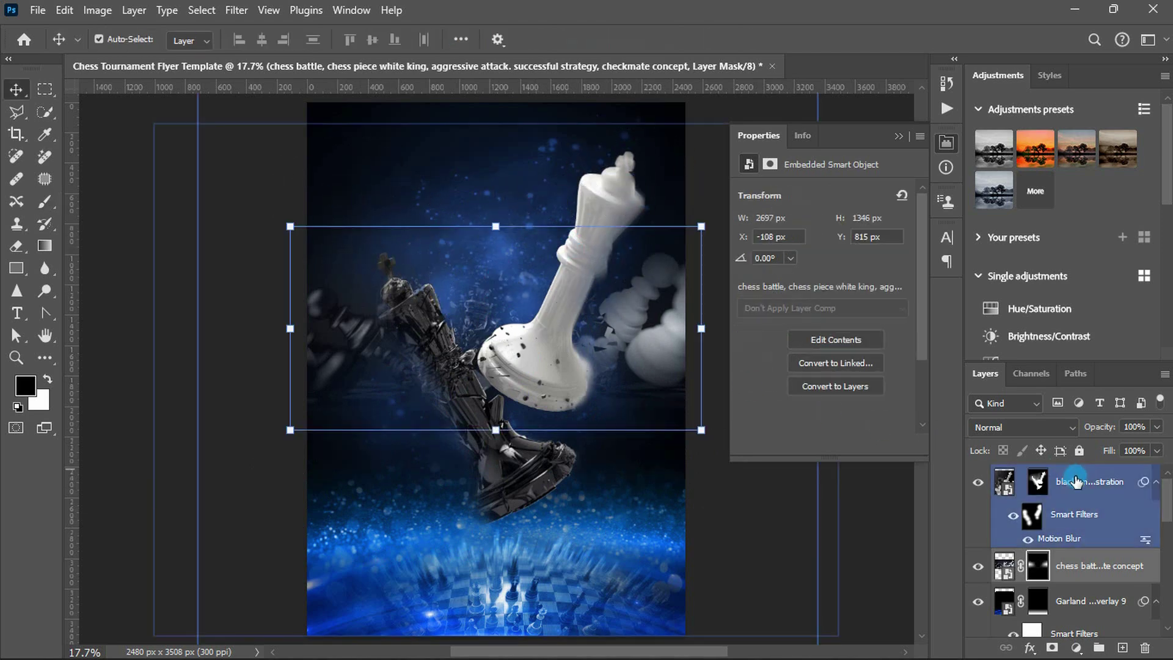
left_click(624, 383)
left_click(497, 347)
Mask the chessboard photo down to the white knight and move it below the black piece
key("Return")
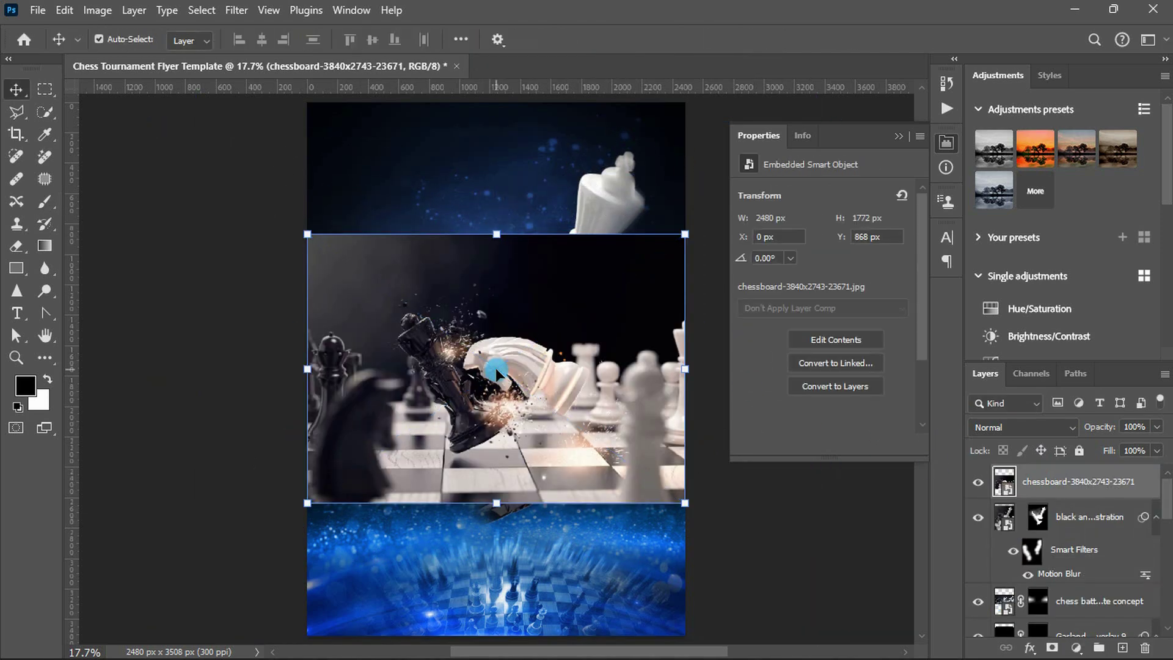
key("w")
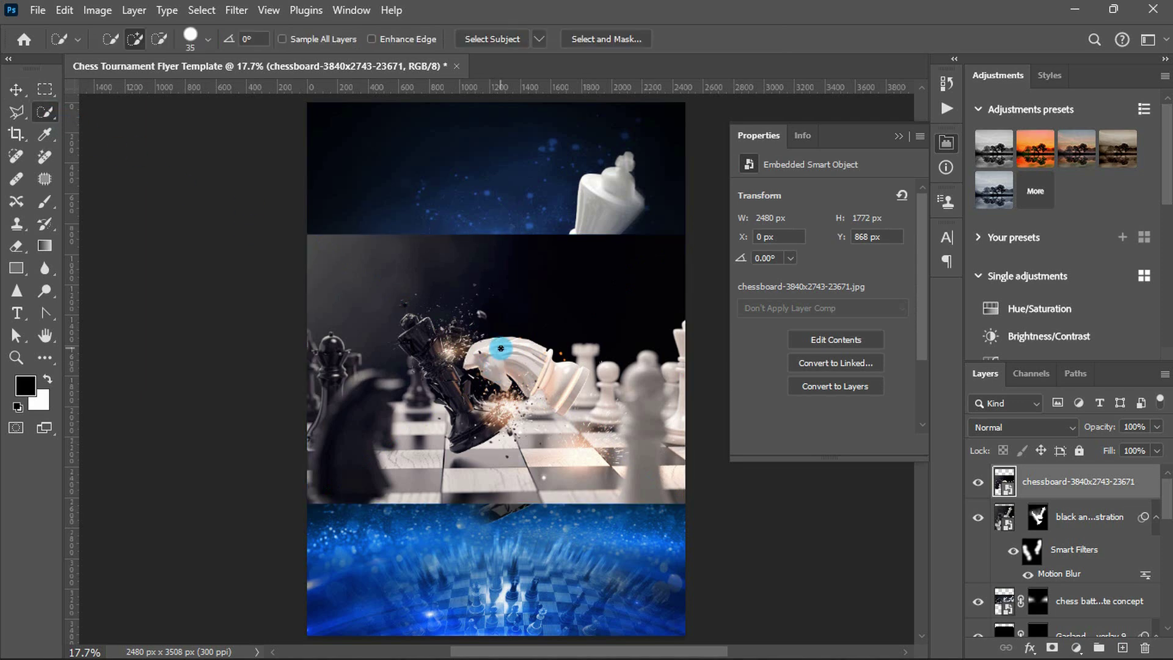
scroll(507, 358, "up", 3)
mouse_move(485, 350)
left_mouse_down()
mouse_move(599, 392)
mouse_move(559, 434)
left_mouse_up()
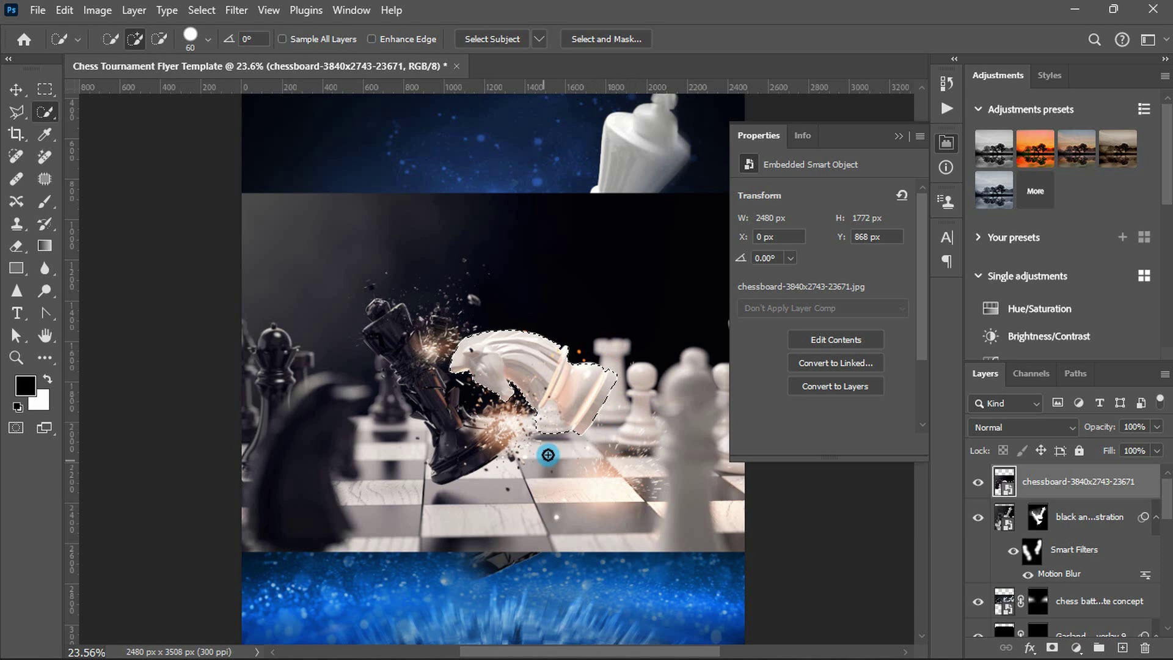
left_click(1052, 647)
key("v")
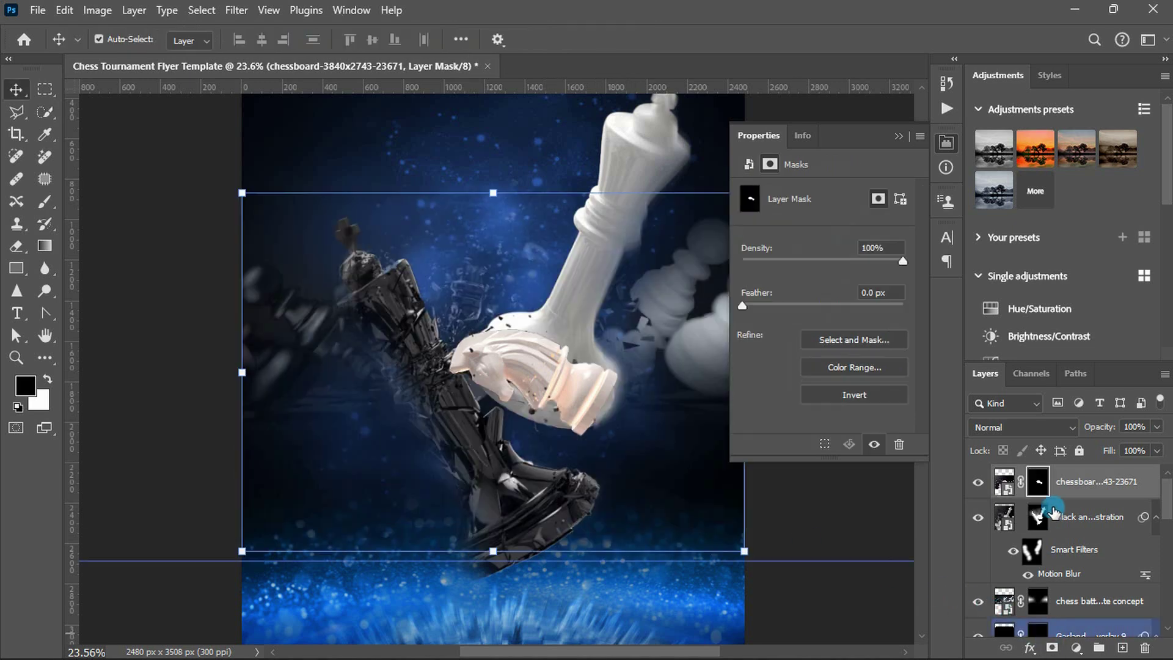
left_click_drag(1055, 489, 1054, 584)
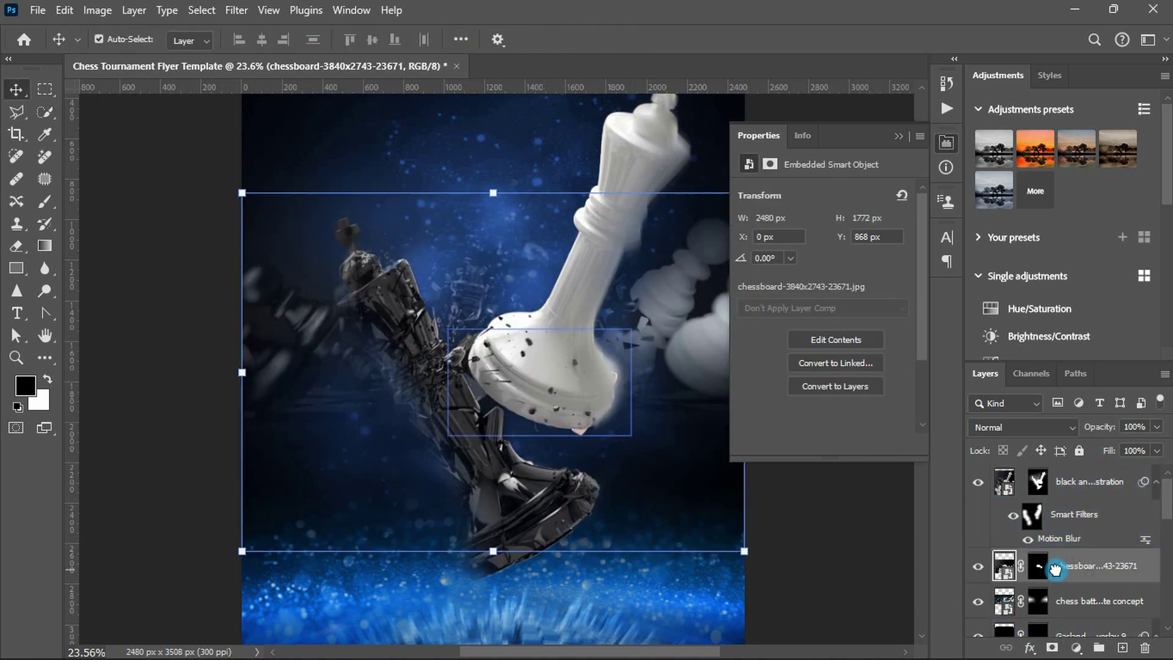
Enlarge the knight to about 132% and tilt it about 30° beside the white king
key("ctrl+t")
left_click_drag(494, 388, 454, 255)
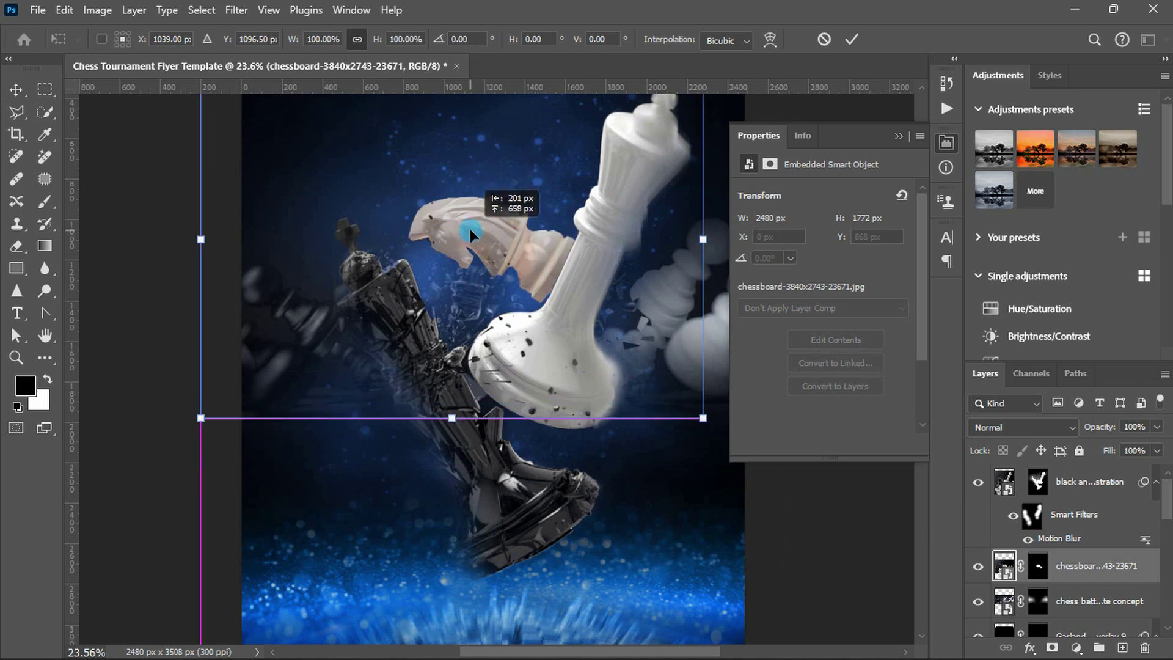
scroll(454, 255, "down", 2)
left_click_drag(669, 419, 672, 440)
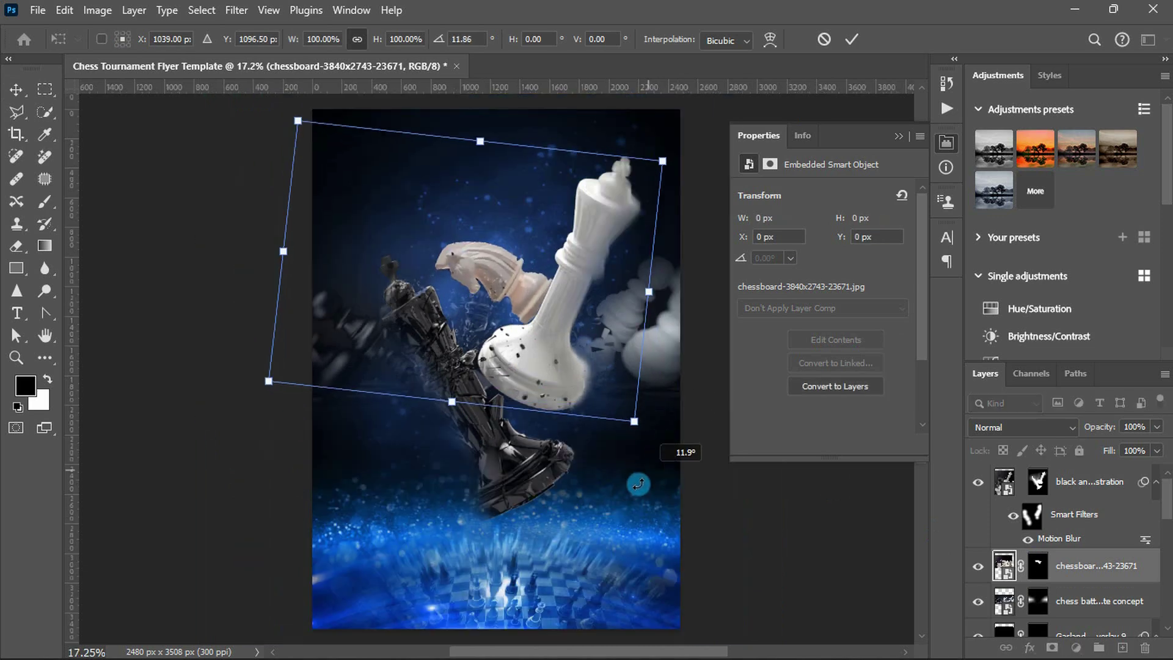
left_click_drag(467, 240, 485, 266)
left_click_drag(584, 408, 633, 472)
left_click_drag(553, 290, 547, 305)
left_click_drag(641, 483, 630, 553)
left_click_drag(538, 287, 498, 263)
left_click_drag(569, 510, 586, 510)
left_click_drag(497, 277, 500, 268)
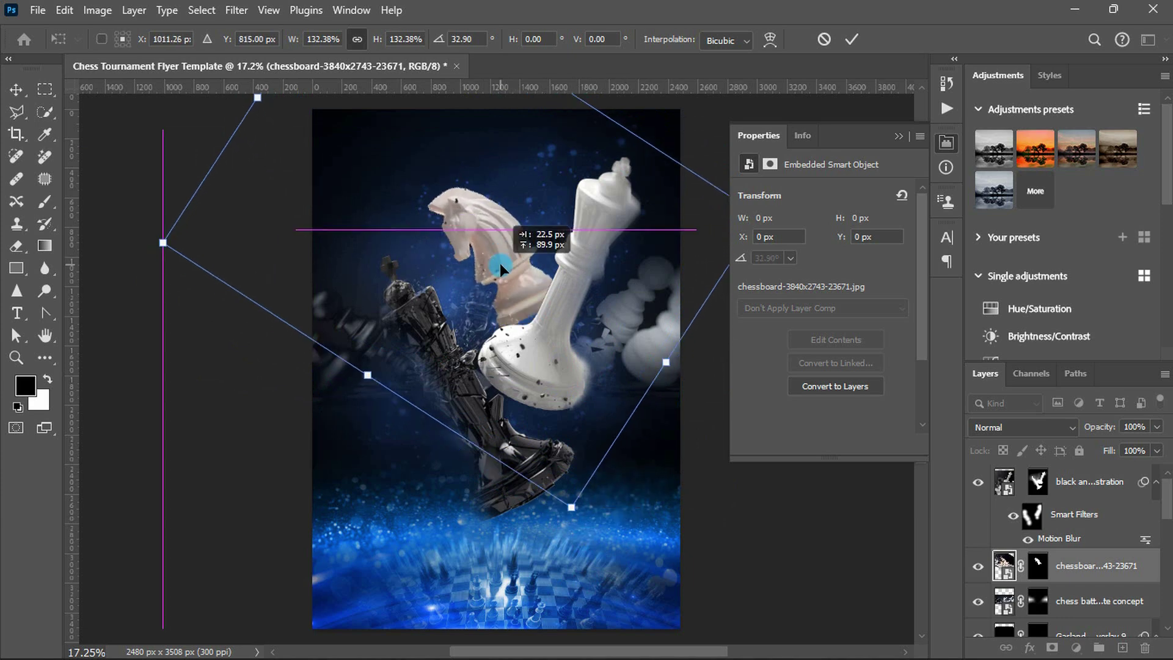
left_click_drag(602, 525, 618, 520)
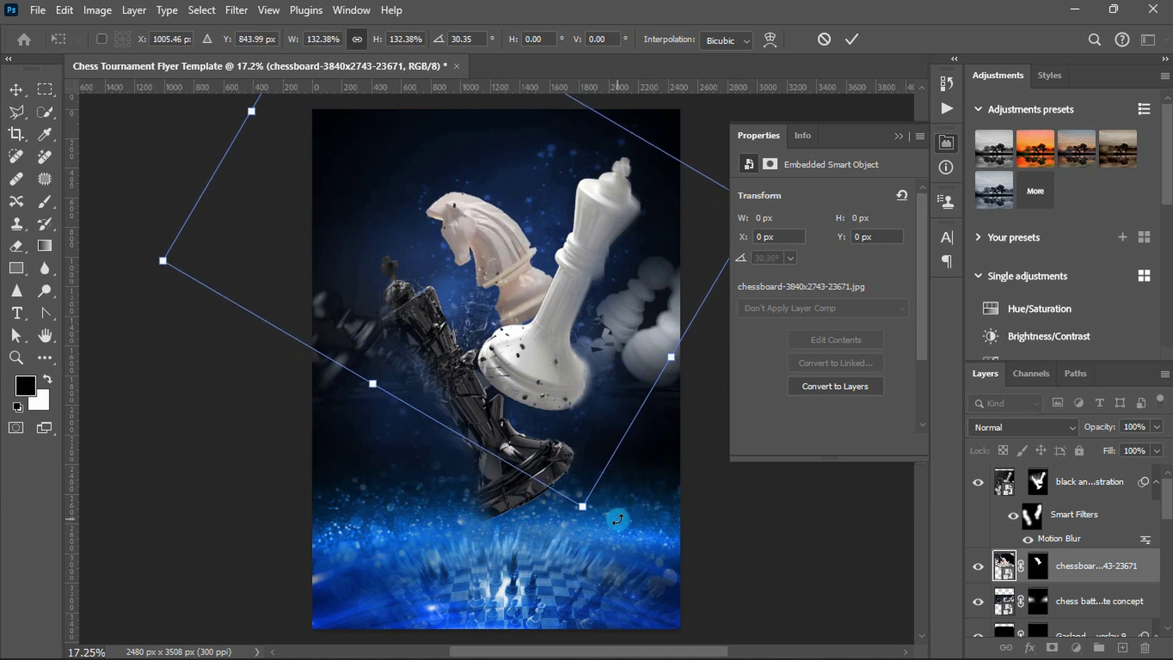
key("Return")
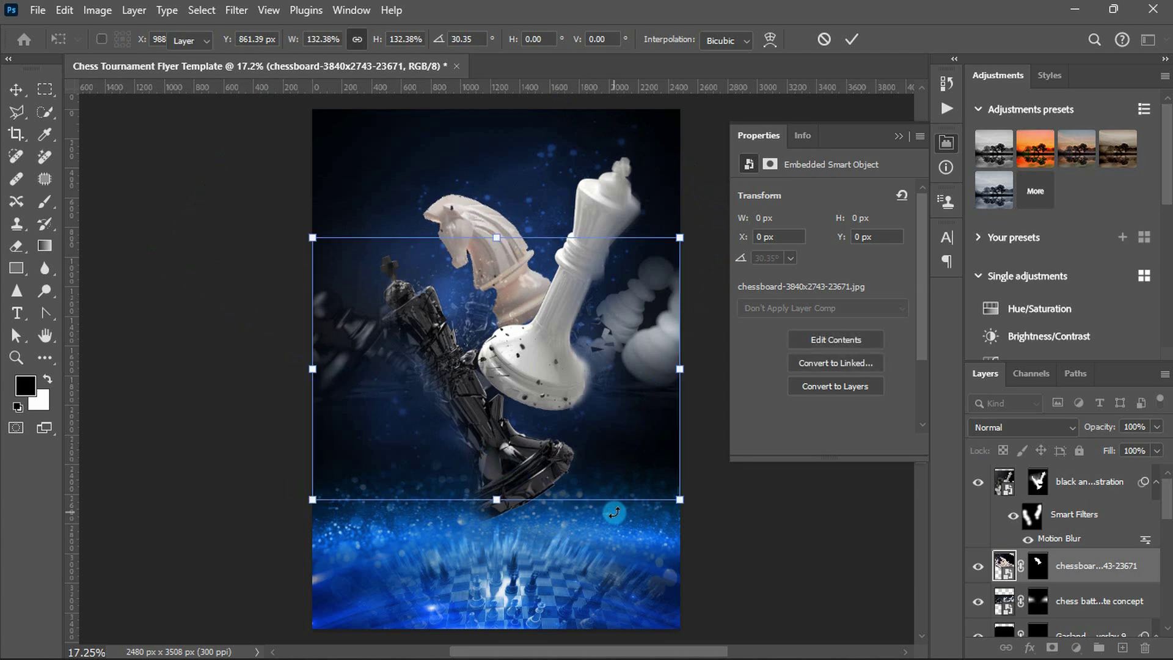
Colorize the knight with Hue/Saturation at hue 230, saturation 30
left_click(99, 10)
mouse_move(123, 57)
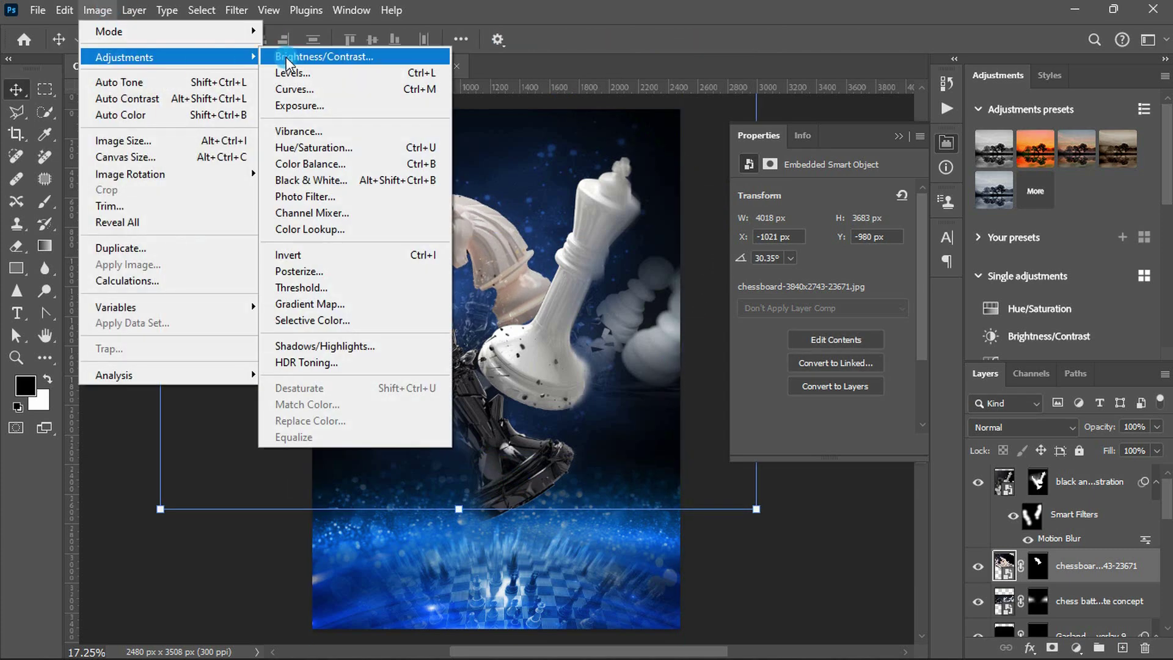
left_click(314, 146)
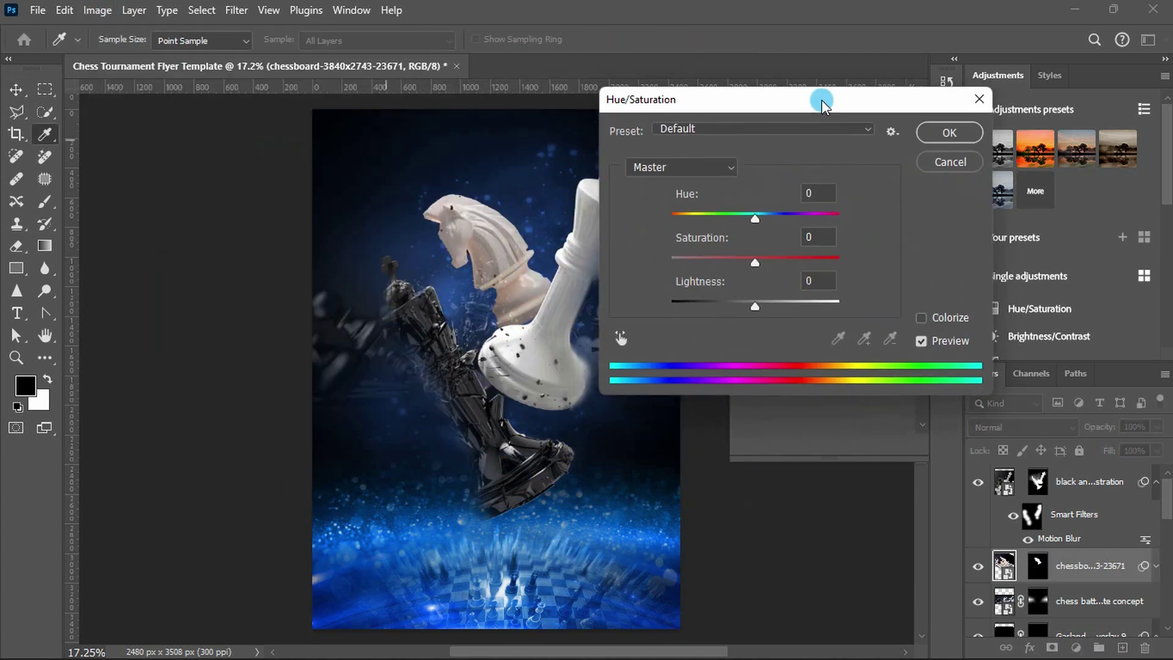
left_click_drag(532, 108, 825, 99)
left_click(941, 316)
left_click(810, 189)
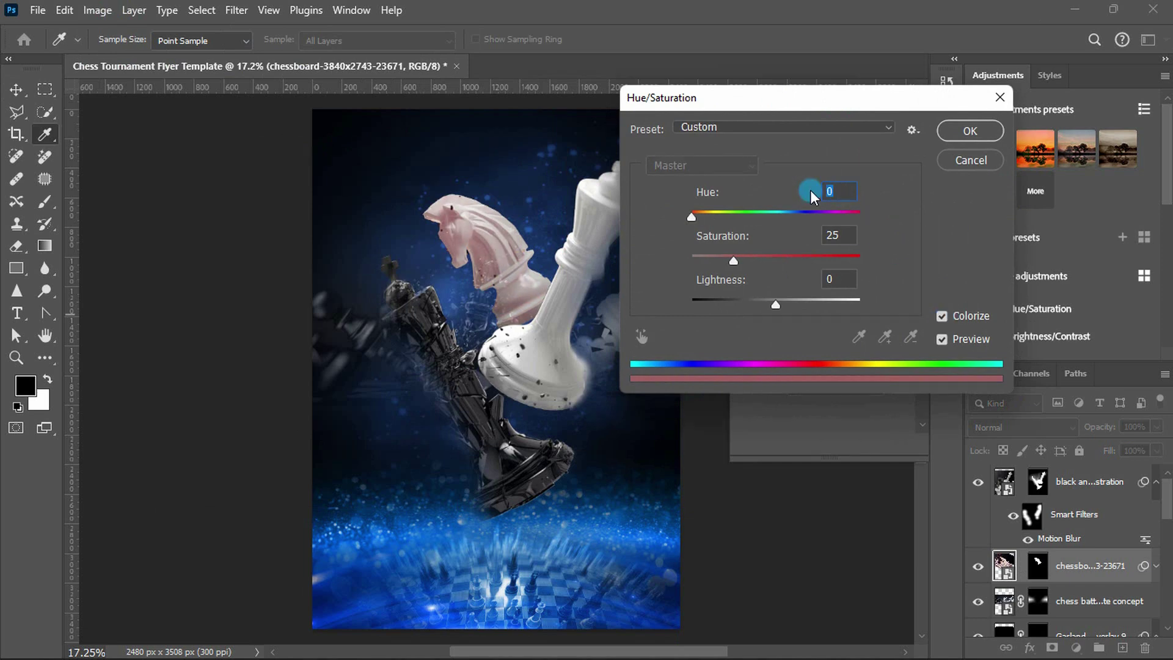
type("230")
key("Tab")
type("30")
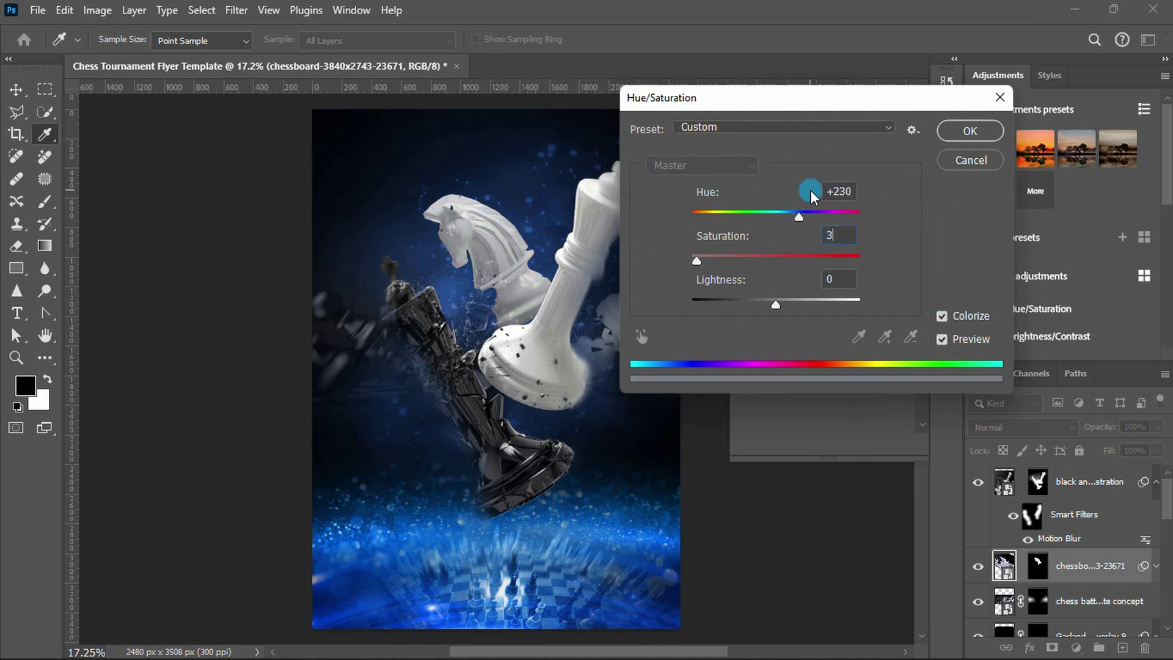
key("Return")
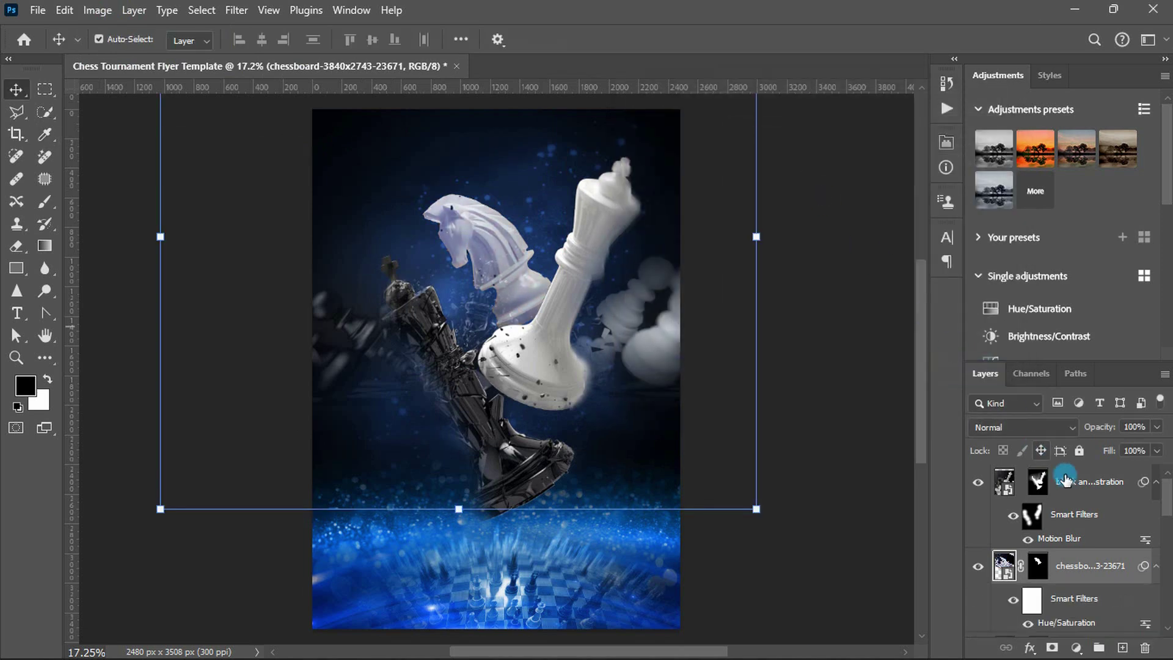
Add a Brightness/Contrast adjustment layer above the black piece with brightness 43
left_click(1075, 482)
left_click(1055, 338)
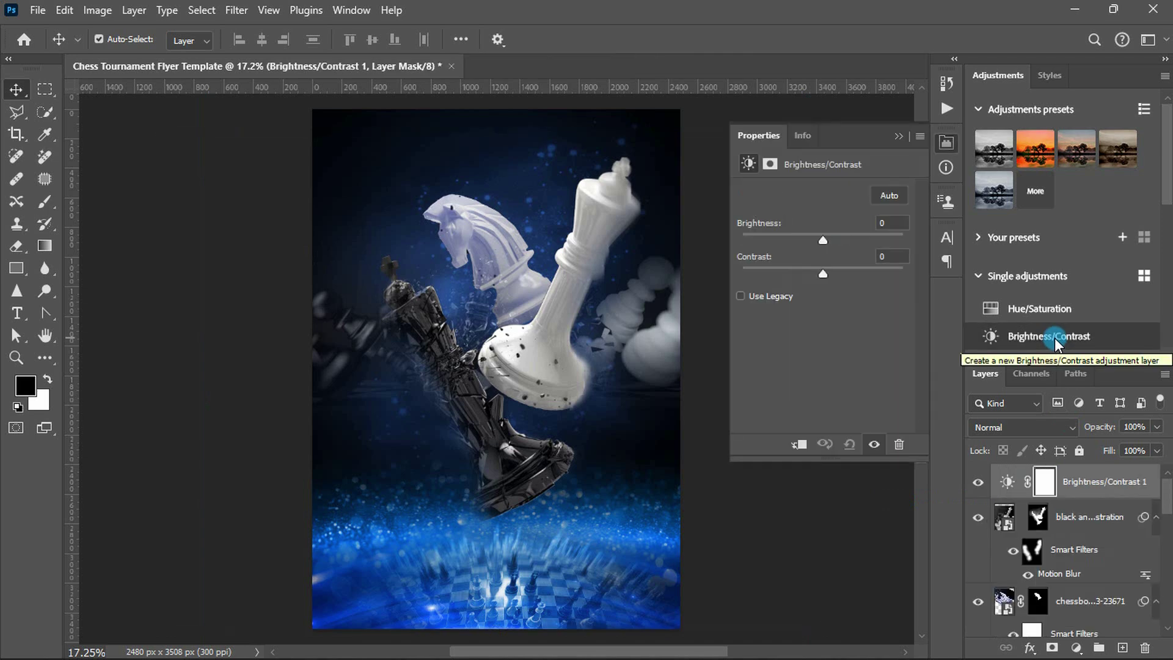
left_click(892, 224)
type("43")
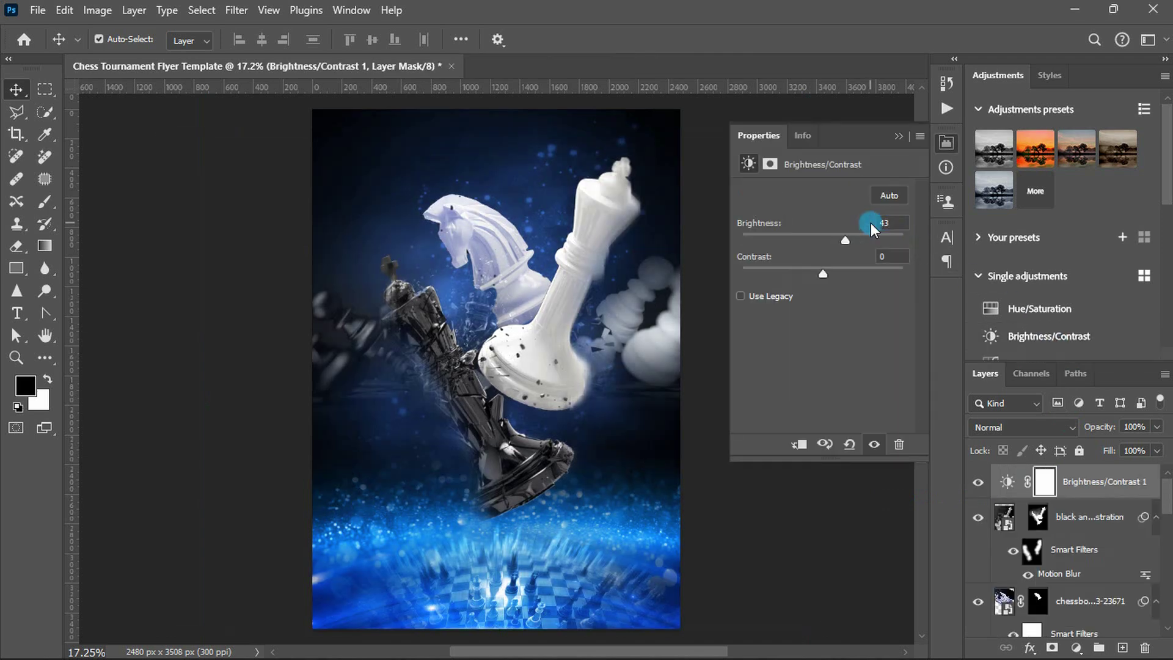
Add a new layer in Linear Dodge (Add) mode and a gradient fill layer
left_click(1122, 648)
left_click(1023, 427)
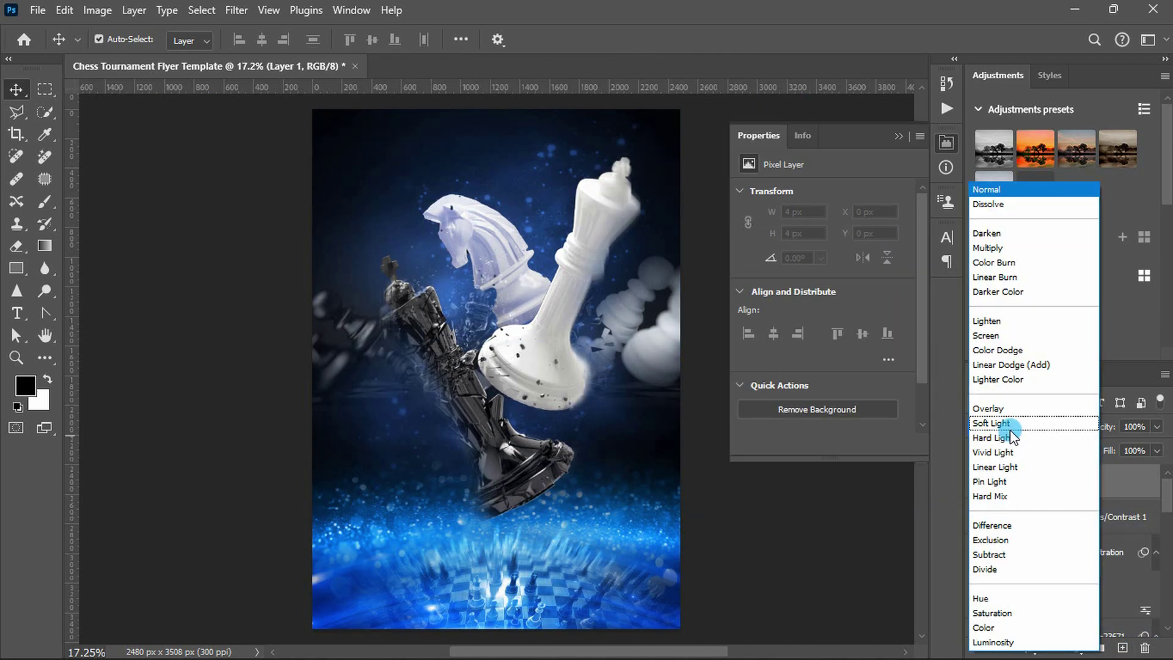
left_click(1005, 365)
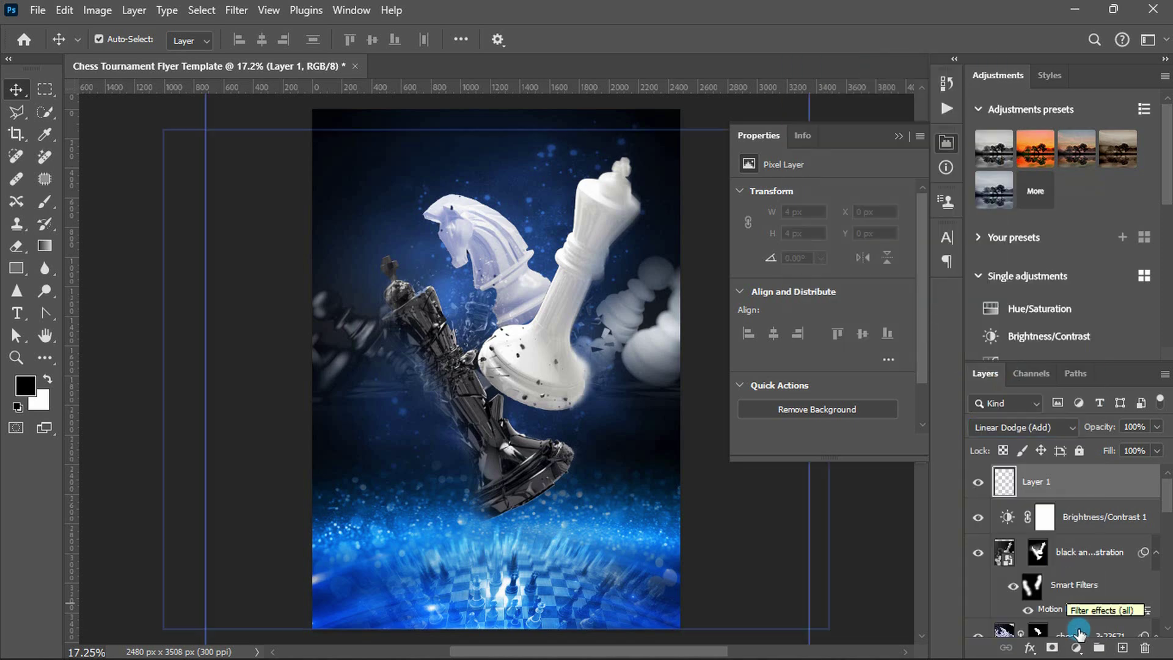
left_click(1077, 648)
left_click(1069, 356)
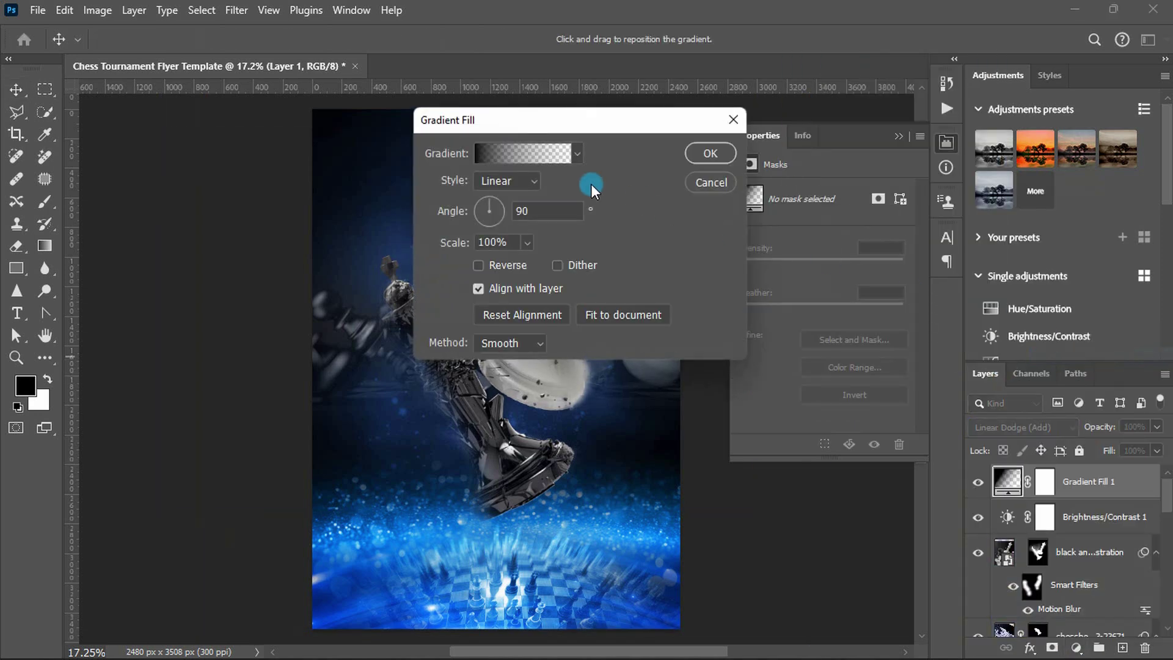
Make the fill gradient run from black to blue 0055ab at 100% opacity
left_click(527, 158)
left_click(405, 375)
double_click(405, 376)
key("Escape")
double_click(750, 375)
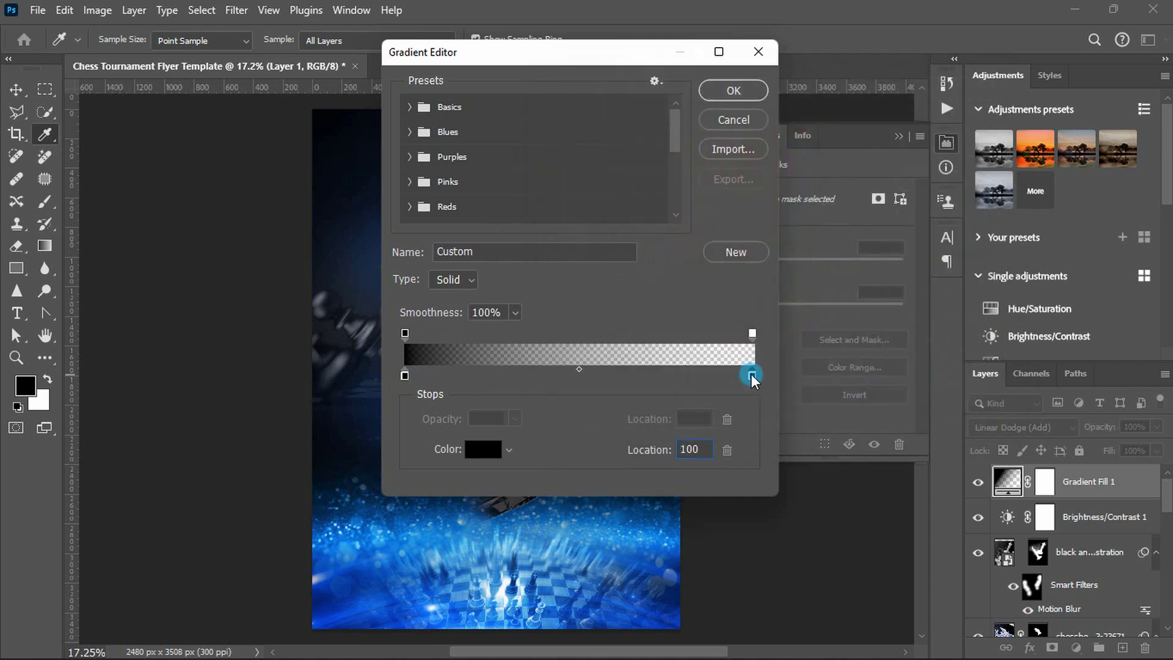
type("0055ab")
key("Return")
left_click(753, 334)
type("100")
key("Return")
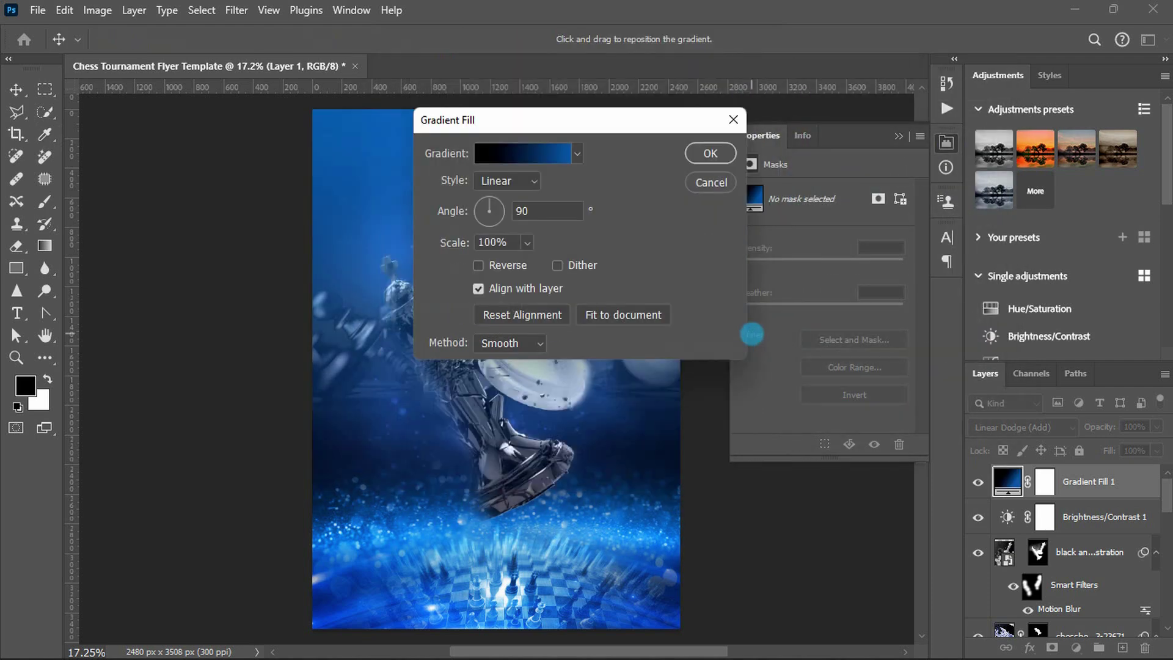
Set the gradient angle to 45° and reposition it on the flyer
type("45145")
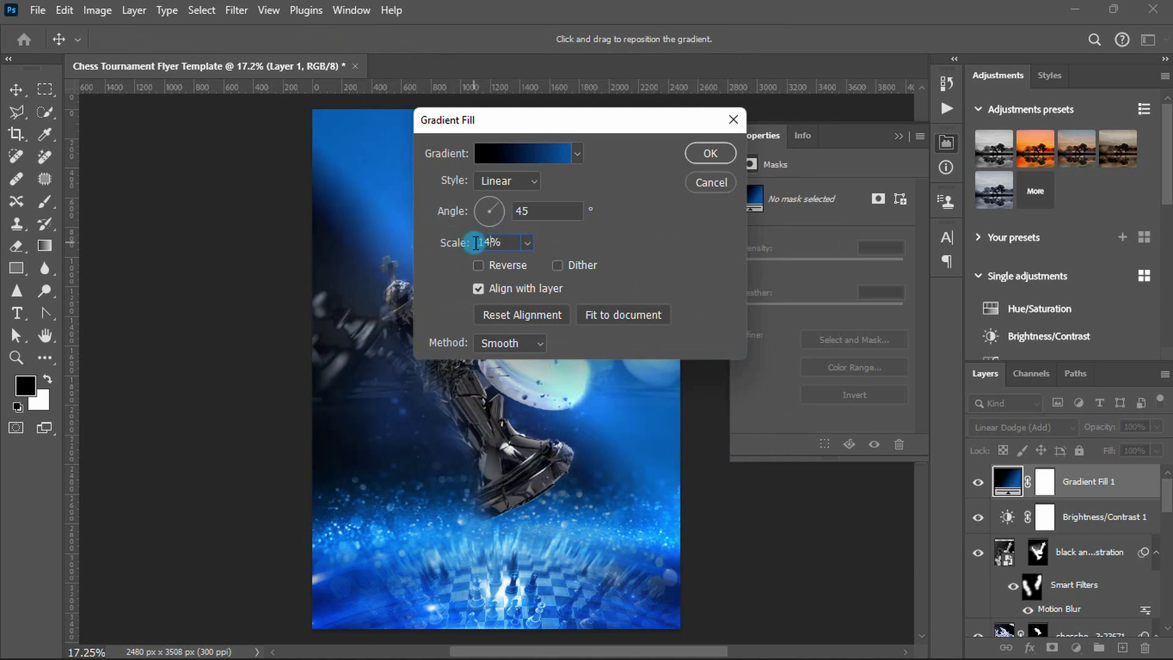
left_click_drag(630, 124, 921, 105)
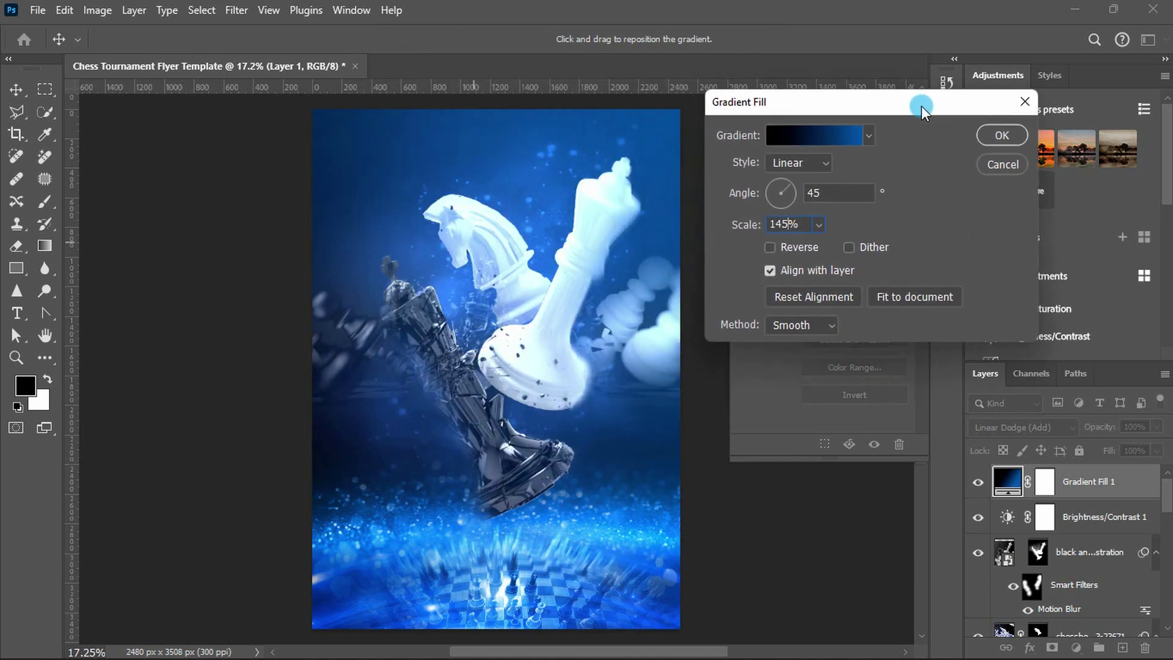
mouse_move(487, 338)
left_mouse_down()
mouse_move(659, 199)
mouse_move(591, 254)
left_mouse_up()
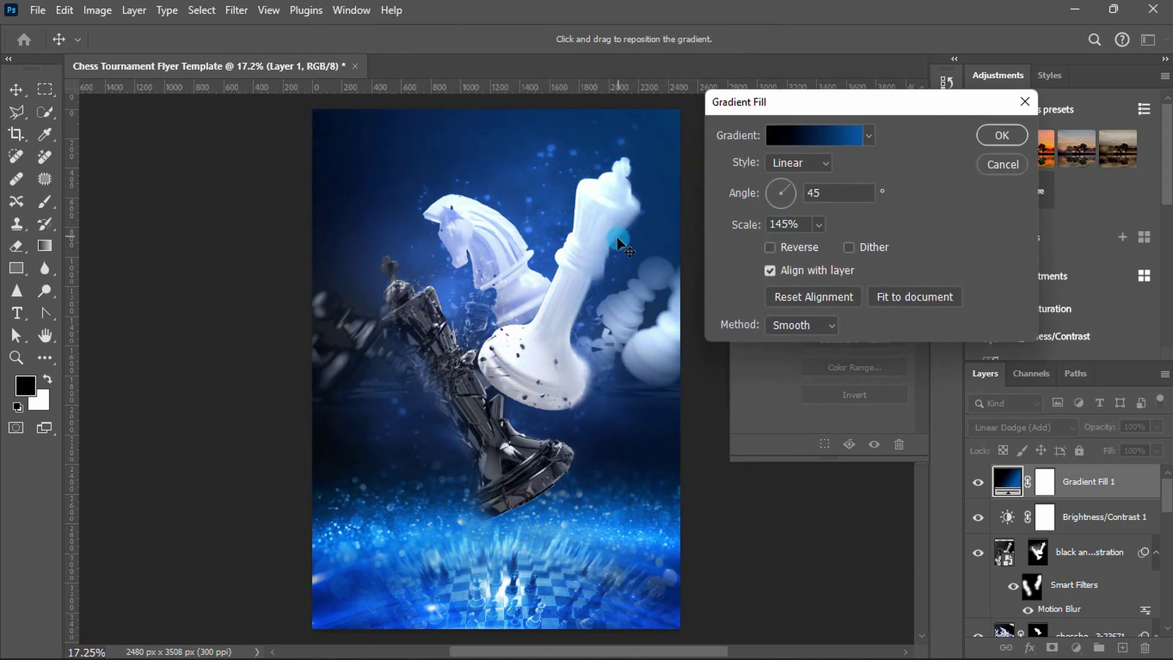
left_click(1000, 131)
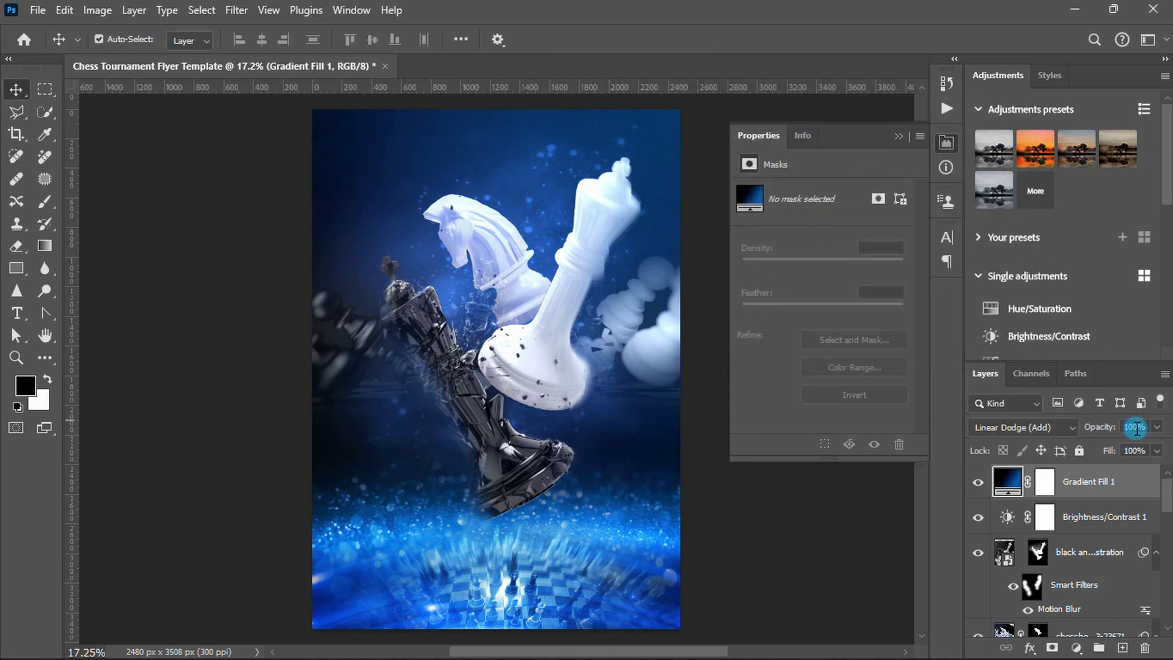
Lower Gradient Fill 1 opacity to 50% and recheck its fill settings
type("50")
key("Return")
double_click(1006, 482)
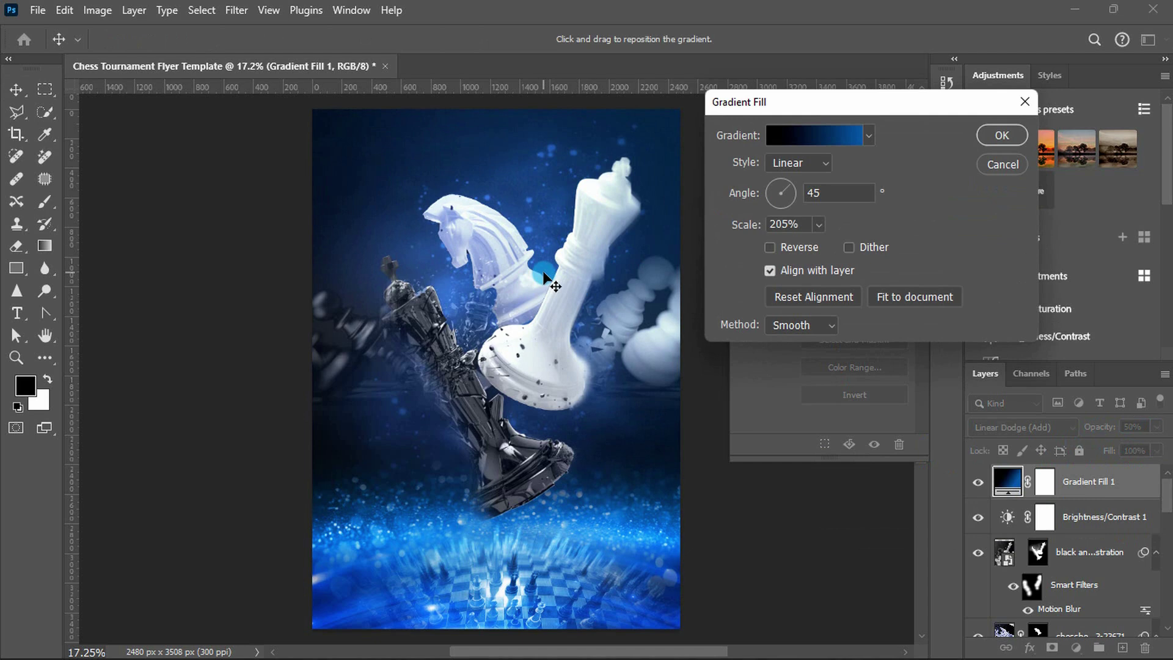
key("Return")
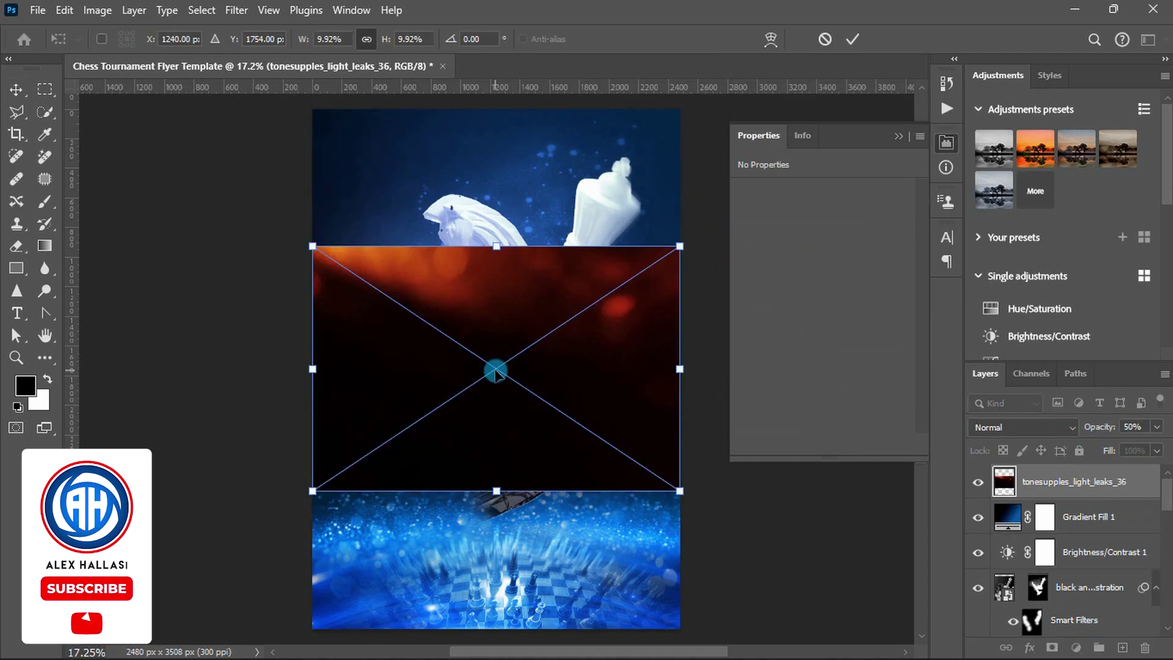
Rotate the light-leaks image 90° clockwise, enlarge it over the page, and flip it horizontally
right_click(495, 371)
left_click(555, 175)
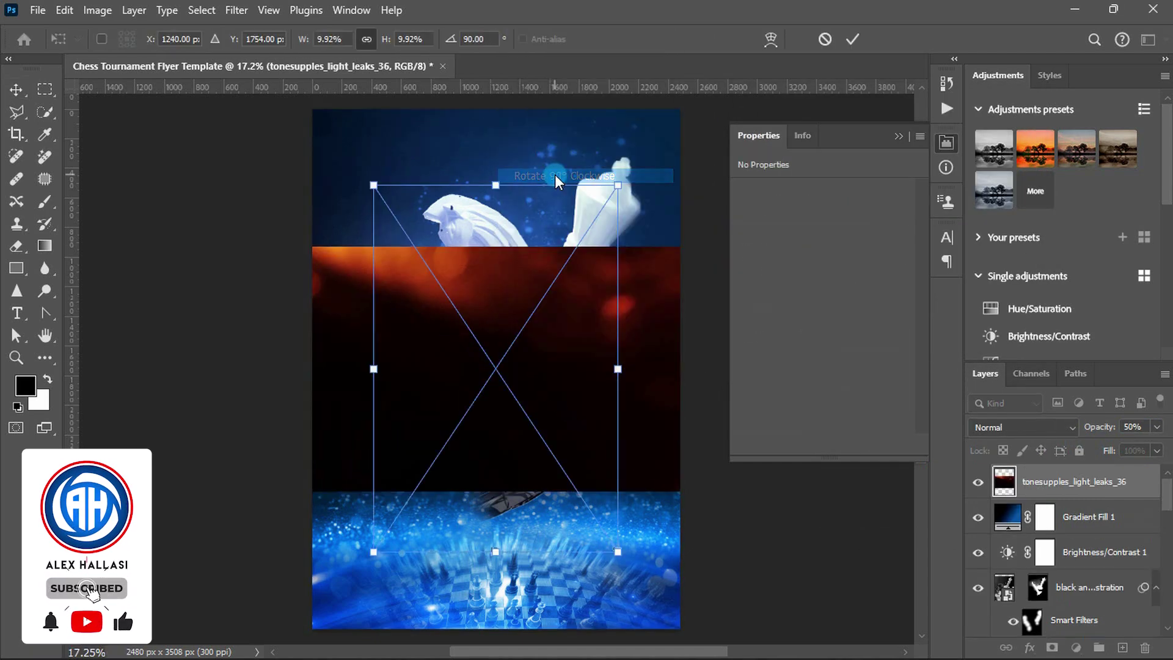
left_click_drag(618, 185, 720, 111)
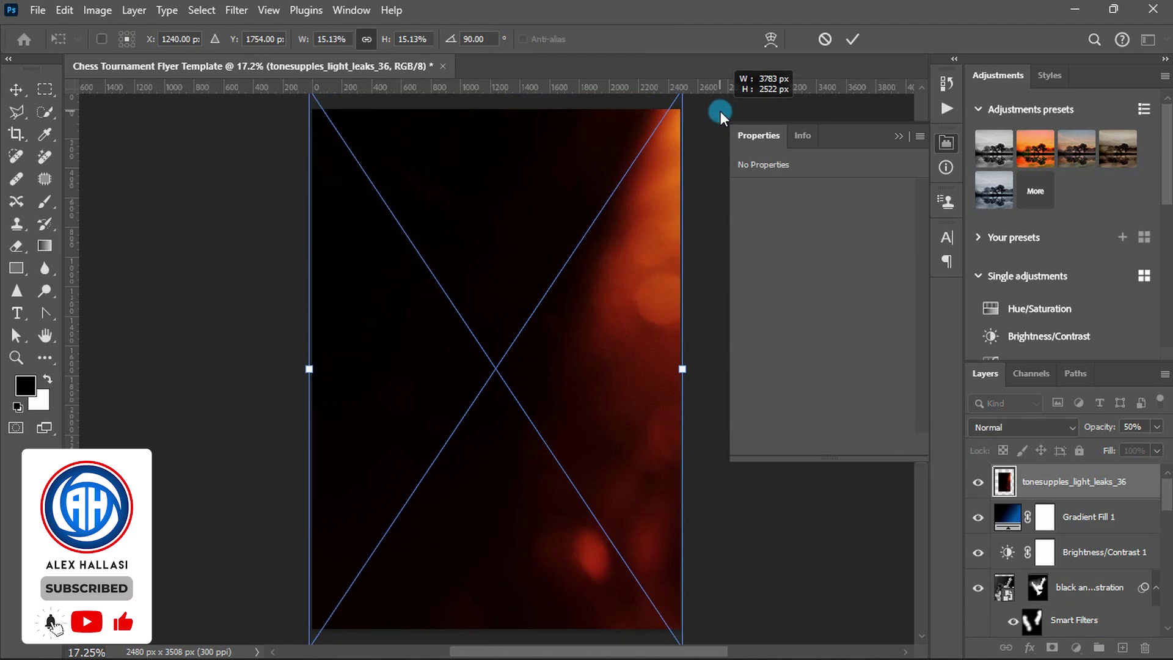
right_click(650, 150)
left_click(657, 460)
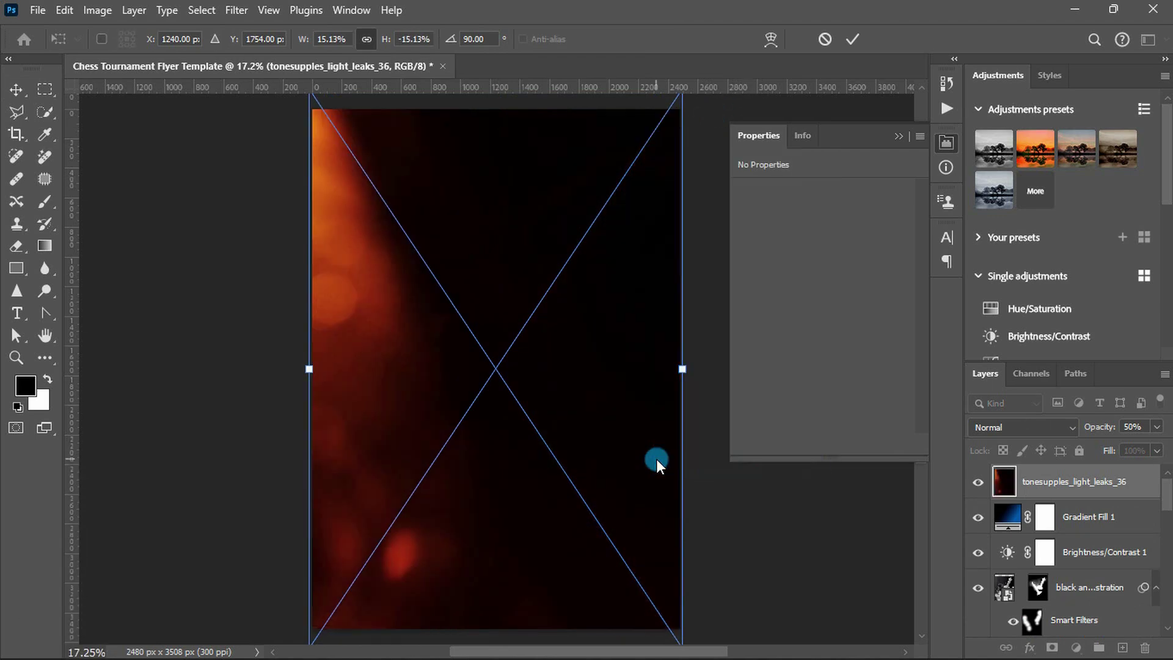
key("Return")
Blend the light-leaks layer in Screen and colorize it blue at hue 215, saturation 100
left_click(996, 426)
left_click(986, 335)
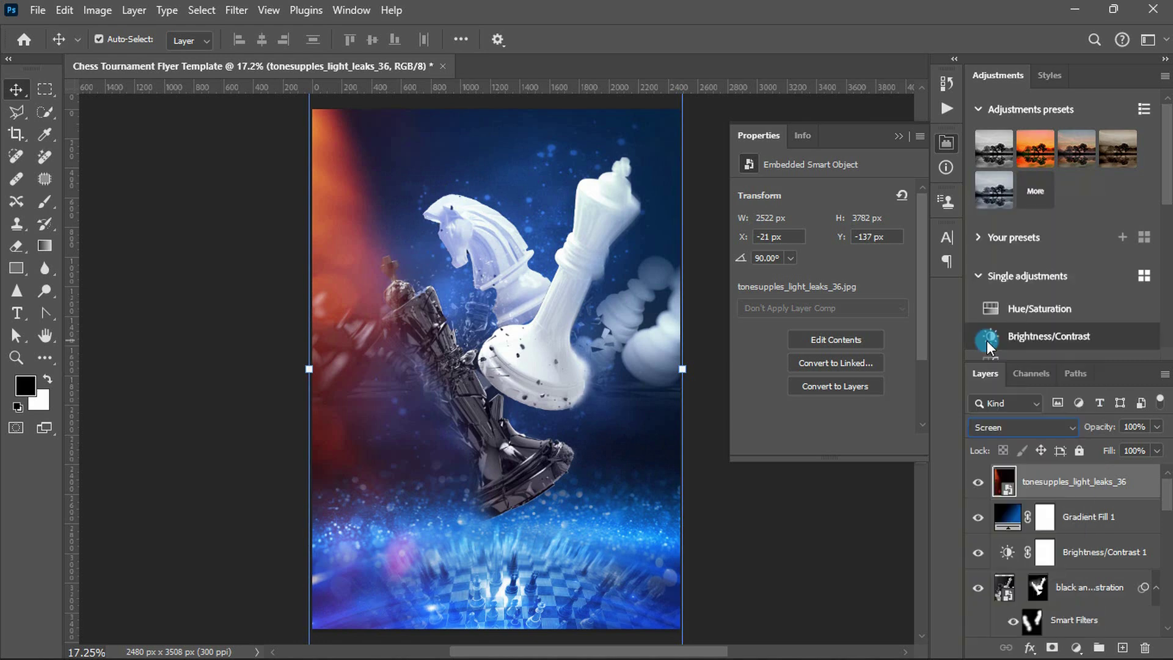
left_click(92, 10)
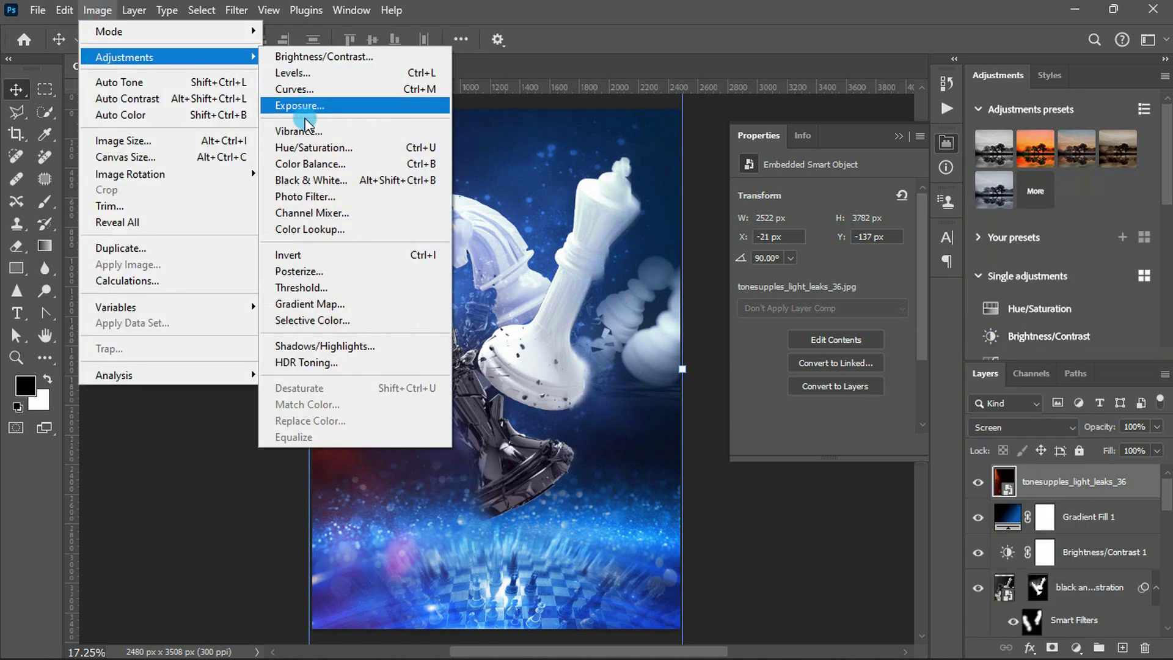
mouse_move(124, 56)
left_click(305, 148)
left_click(942, 316)
double_click(820, 194)
type("215100")
key("Return")
key("v")
key("t")
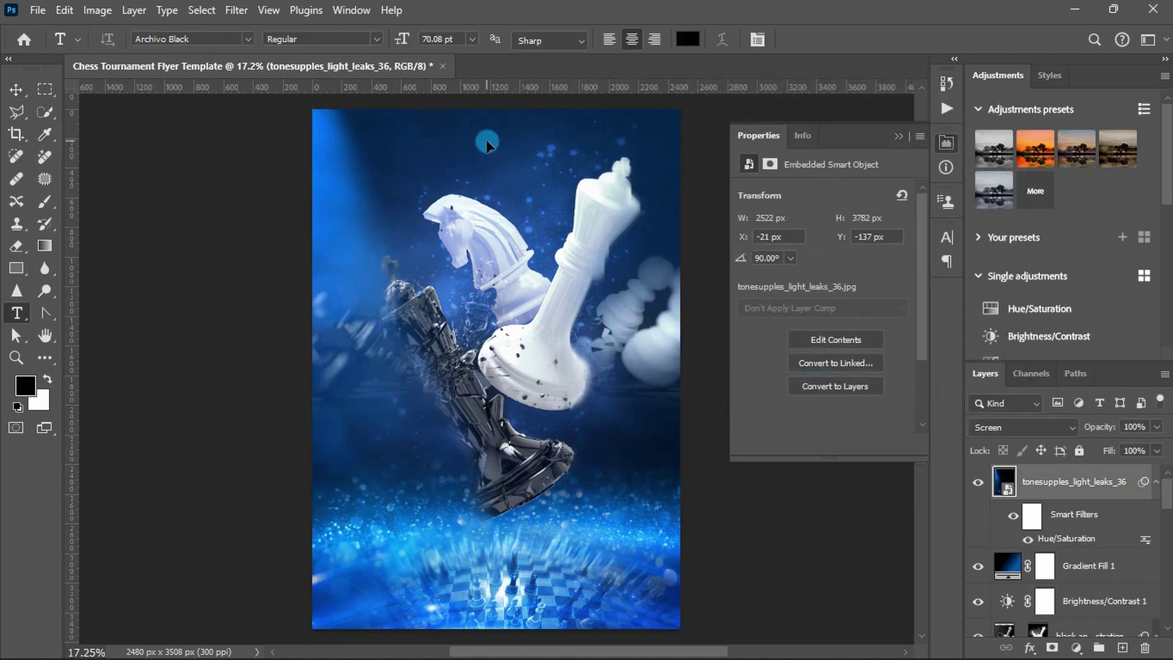
left_click(487, 139)
Type a white 15 pt two-line heading 'YOUR CLUB NAME' / 'PRESENTS'
left_click(820, 242)
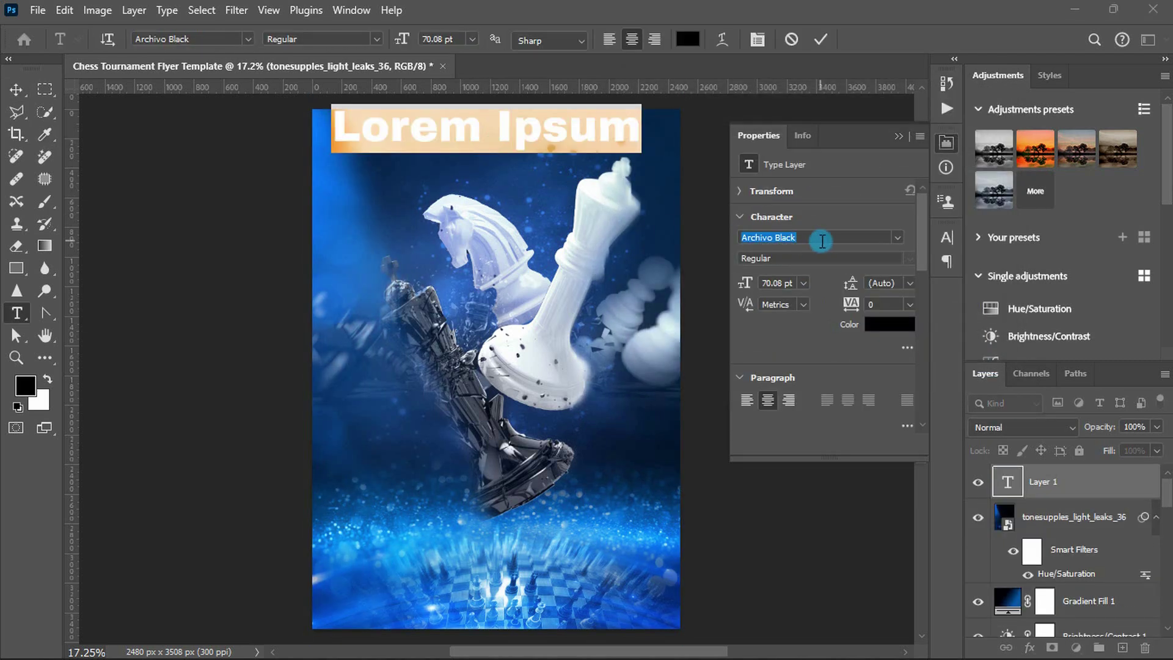
key("Tab")
type("15")
key("Return")
left_click(893, 334)
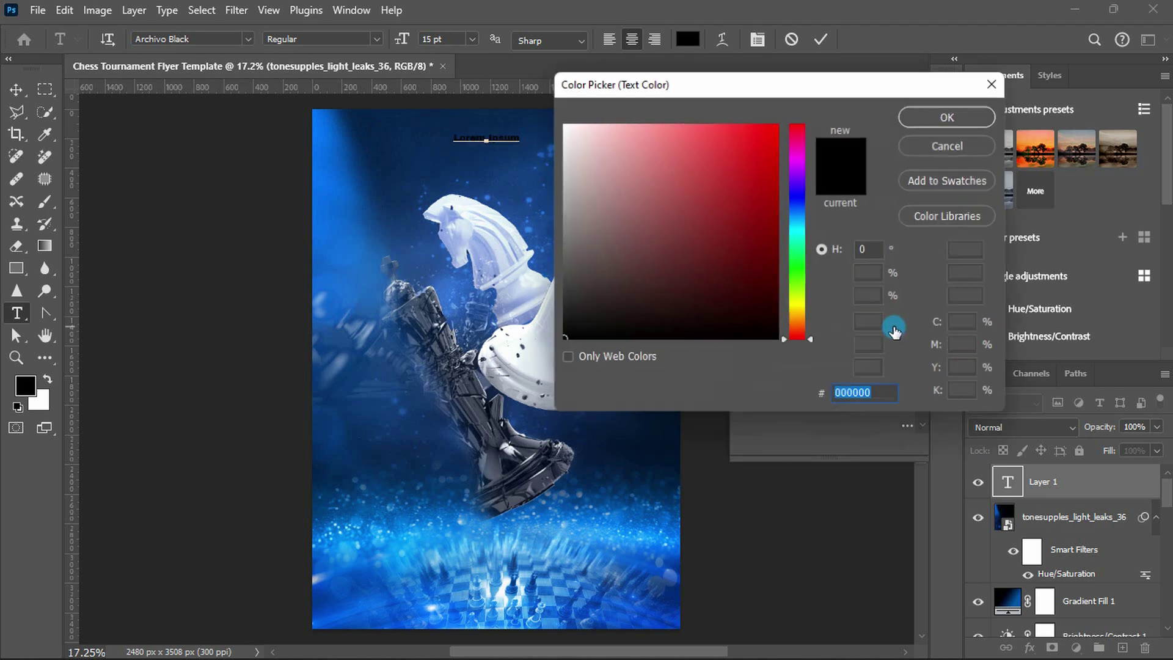
left_click(858, 295)
type("100")
key("Return")
type("YOUR CLUB NAME")
key("Return")
type("PRESENTS")
key("ctrl+Return")
Centre the heading horizontally on the page and nudge it toward the top
key("v")
key("ctrl+a")
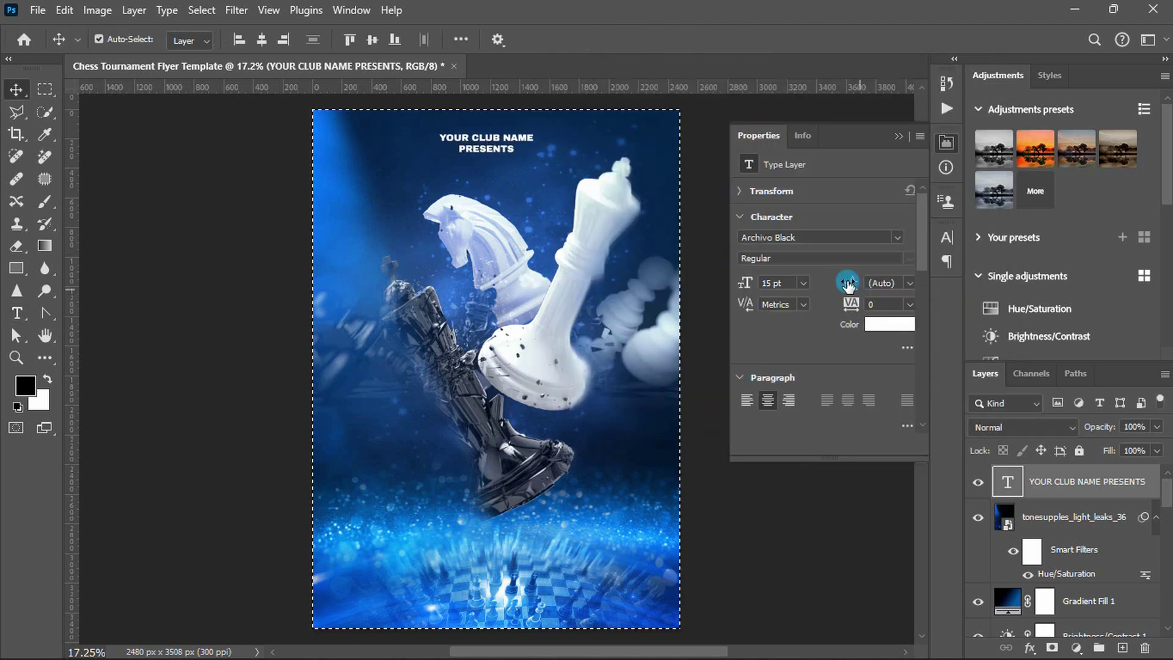
left_click(263, 40)
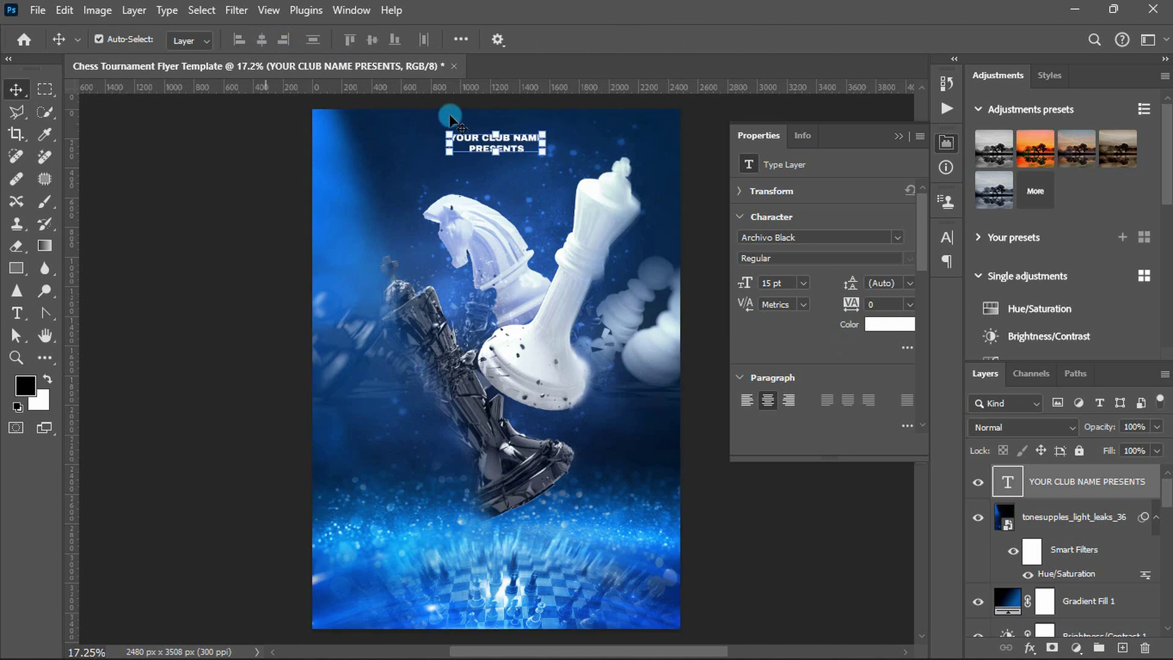
left_click_drag(496, 146, 495, 137)
Add a 30 pt '17TH JANUARY' line below the heading
key("t")
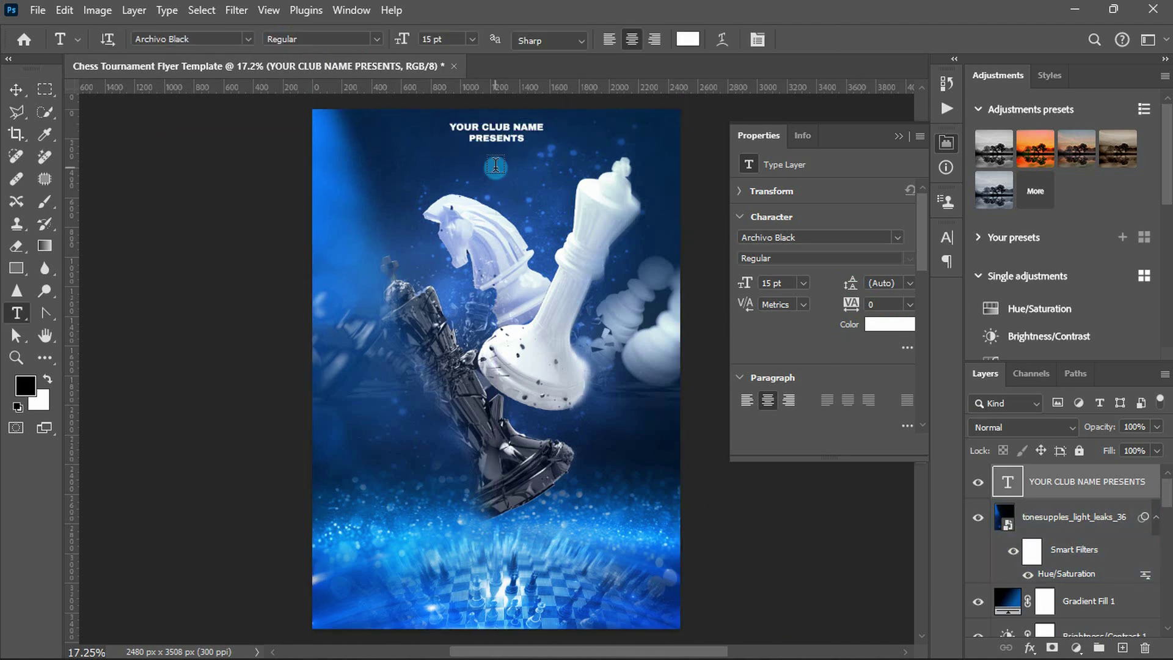
left_click(496, 166)
left_click(810, 239)
type("30")
key("Return")
type("17TH JANUARY")
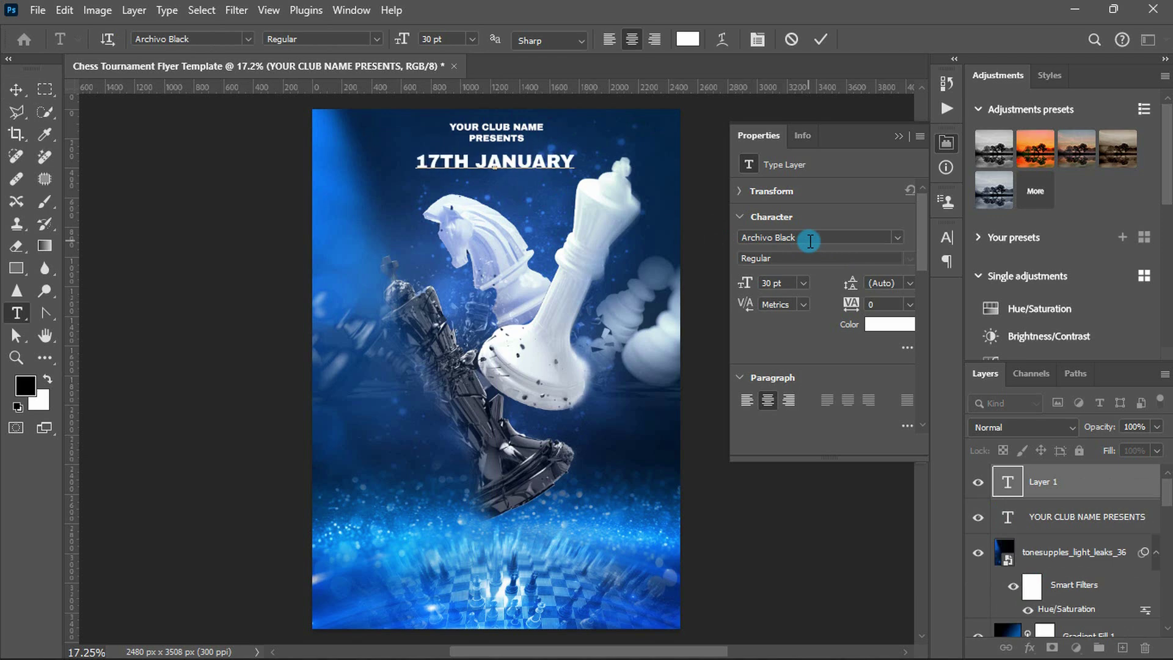
key("ctrl+Return")
Centre 17TH JANUARY horizontally and reduce its fill to 0%
key("v")
key("ctrl+a")
left_click(263, 39)
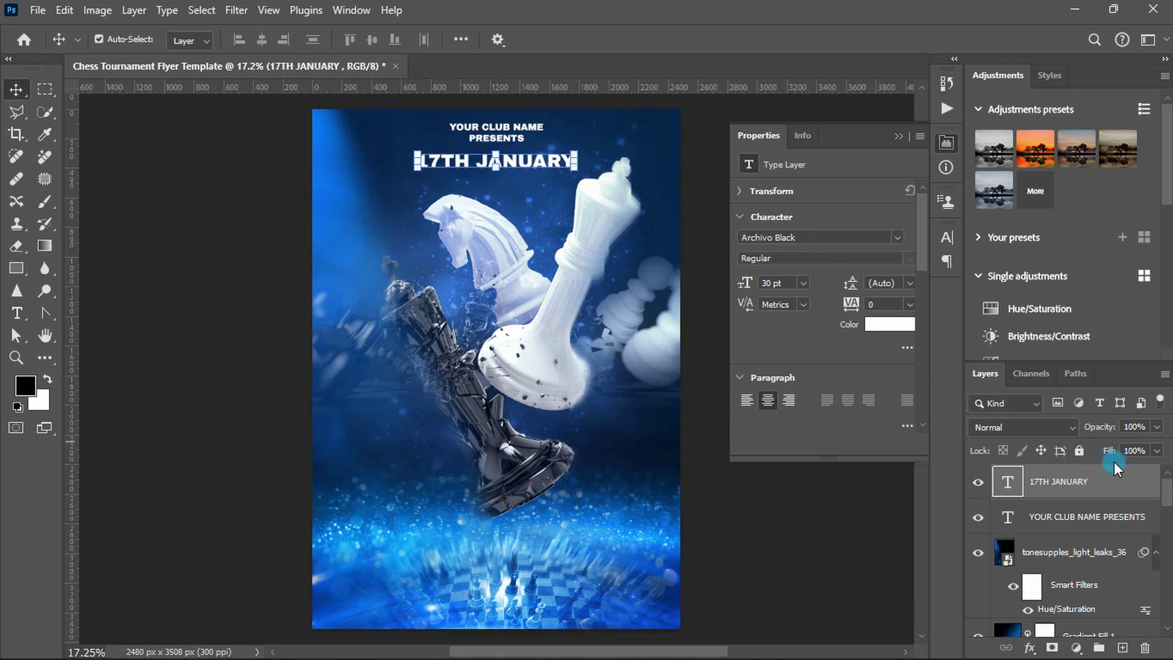
left_click_drag(1109, 450, 1063, 452)
Add a Gradient Overlay to 17TH JANUARY and make its left stop light blue
left_click(1029, 647)
left_click(1034, 592)
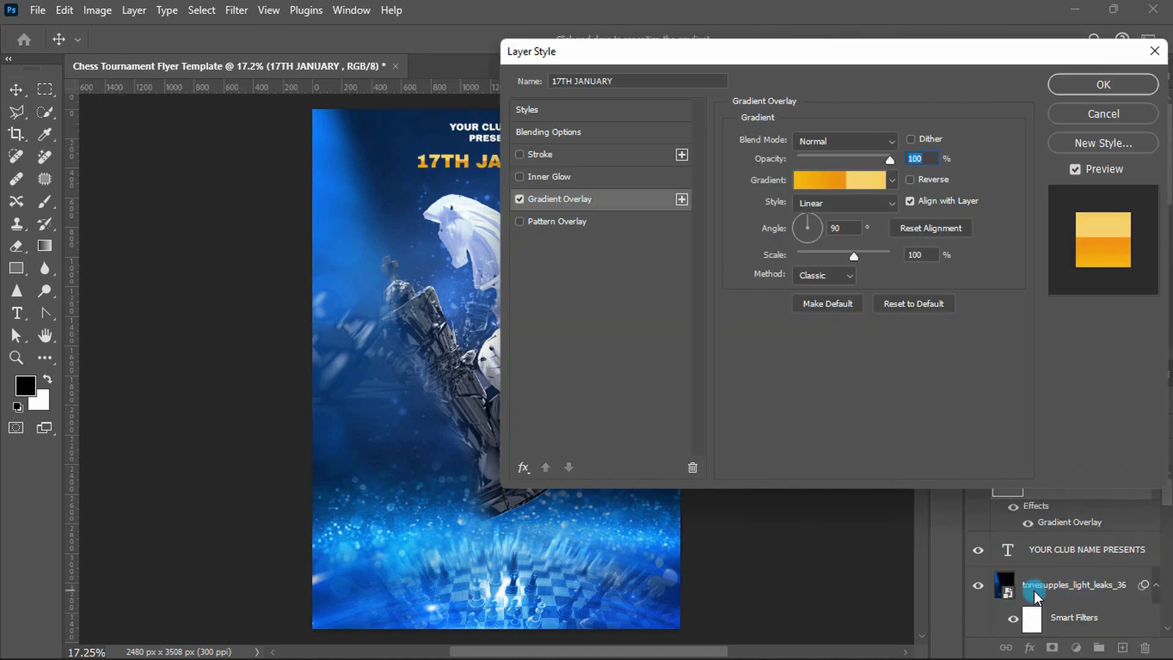
left_click(849, 178)
left_click_drag(615, 75, 778, 75)
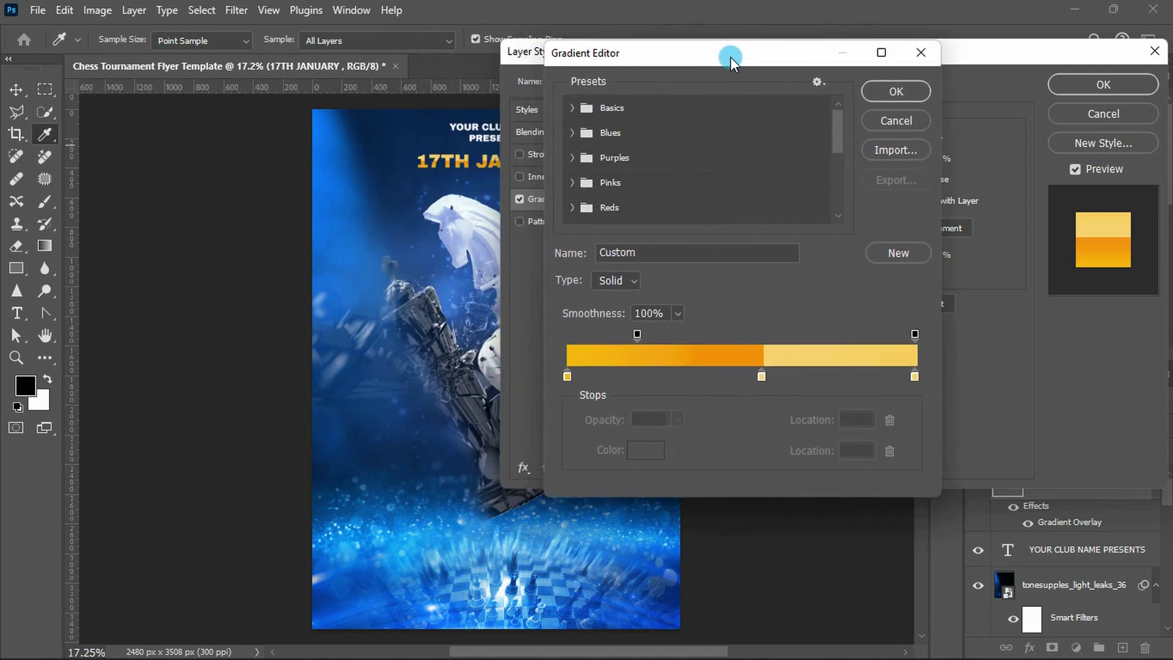
left_click(568, 376)
double_click(568, 376)
left_click_drag(796, 303, 796, 212)
type("cfe9ff")
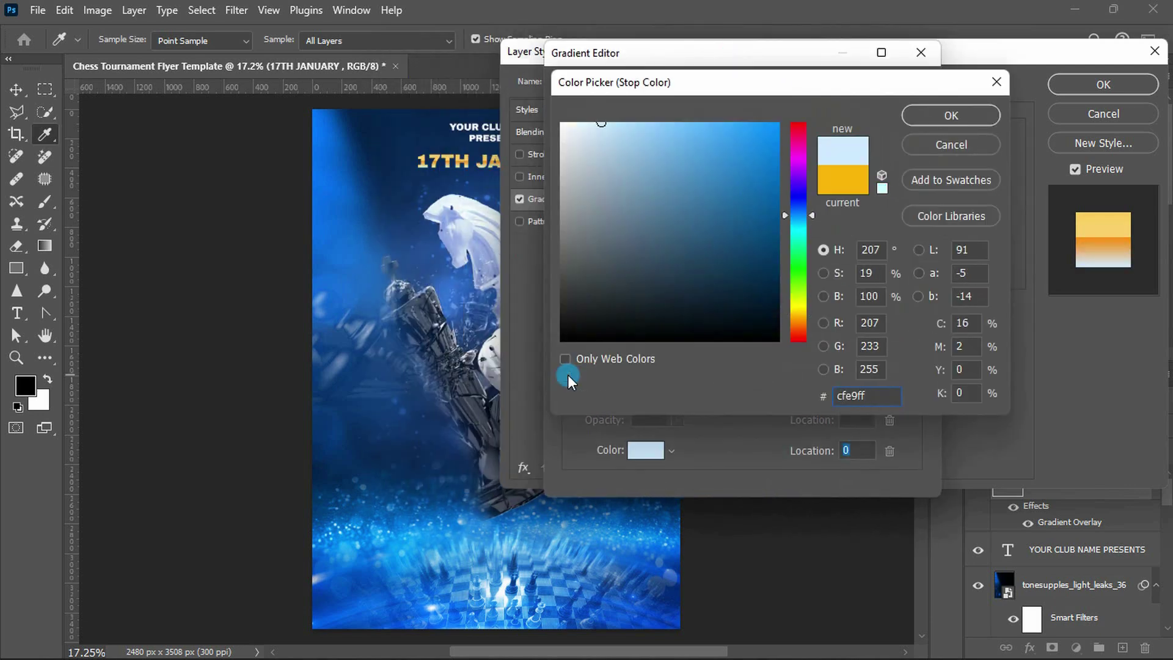
left_click(951, 112)
Add a #379ee5 middle stop at 50 and a light blue right stop, then confirm
double_click(762, 374)
type("379ee5")
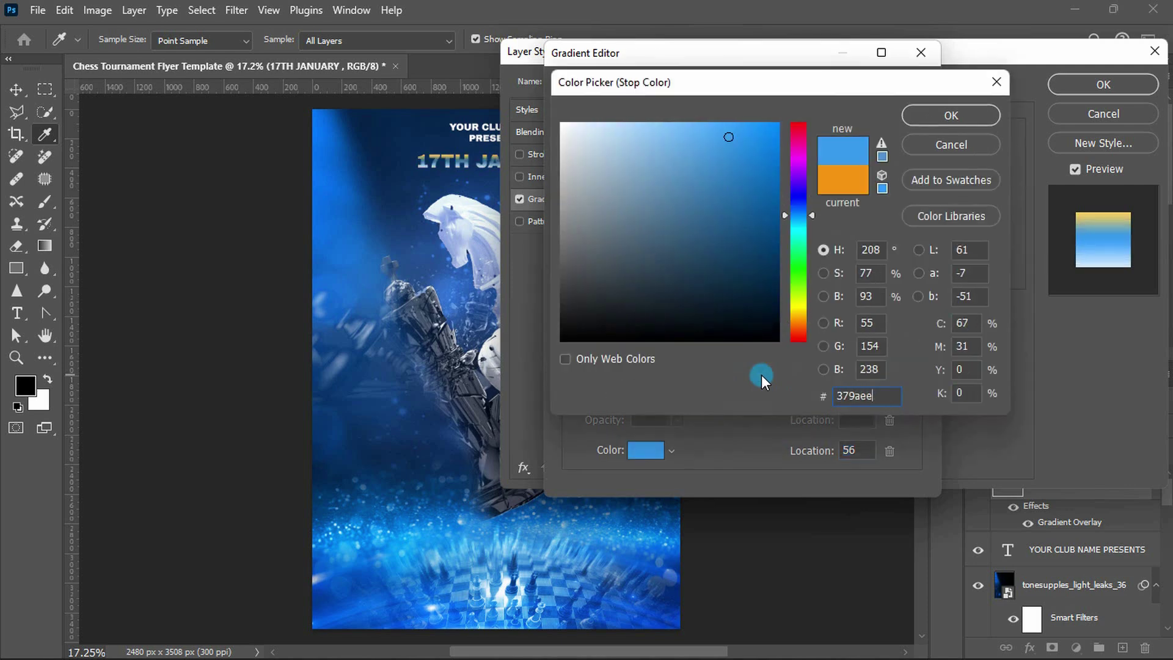
key("Return")
type("50")
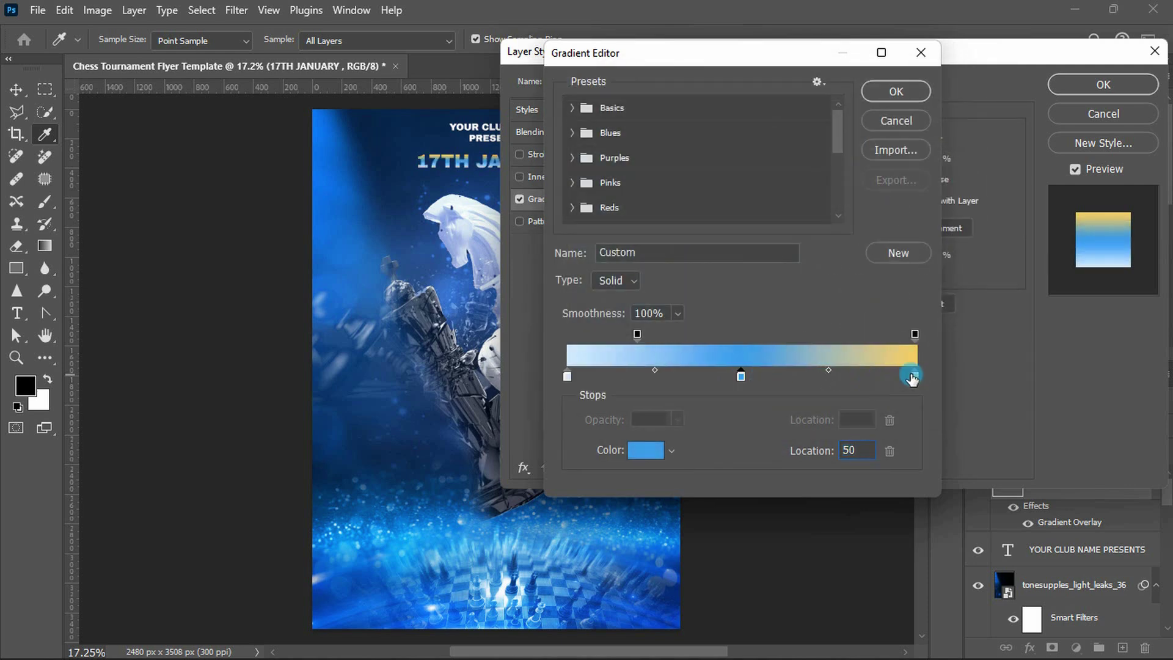
left_click_drag(912, 378, 914, 407)
left_click_drag(567, 377, 947, 379)
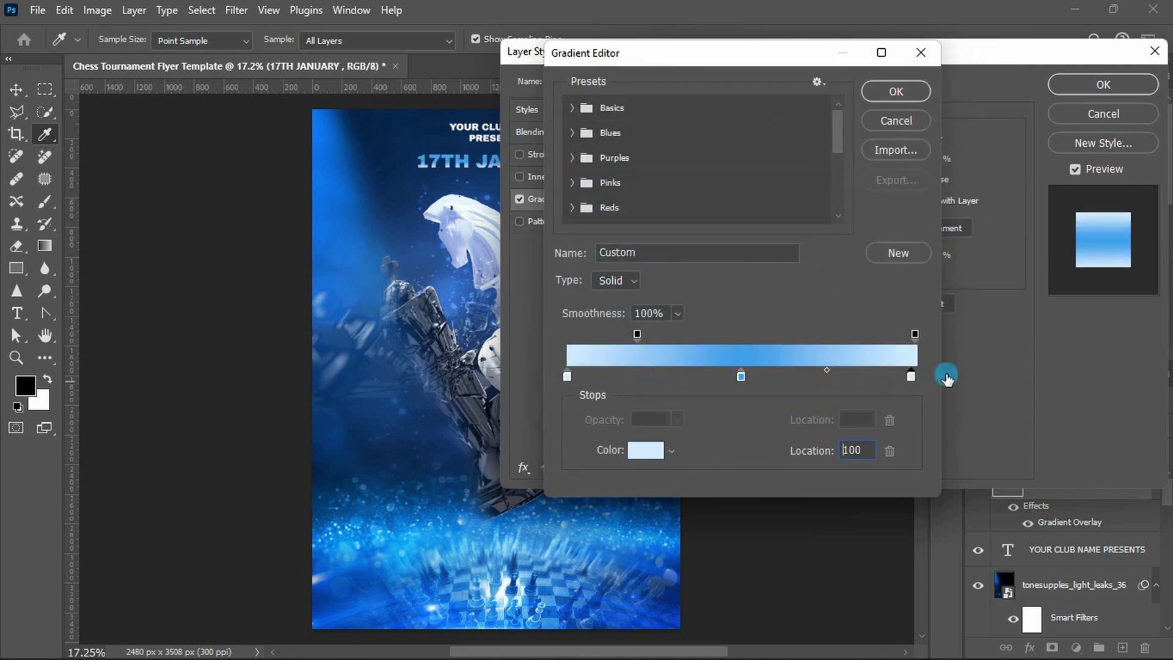
left_click_drag(637, 334, 536, 336)
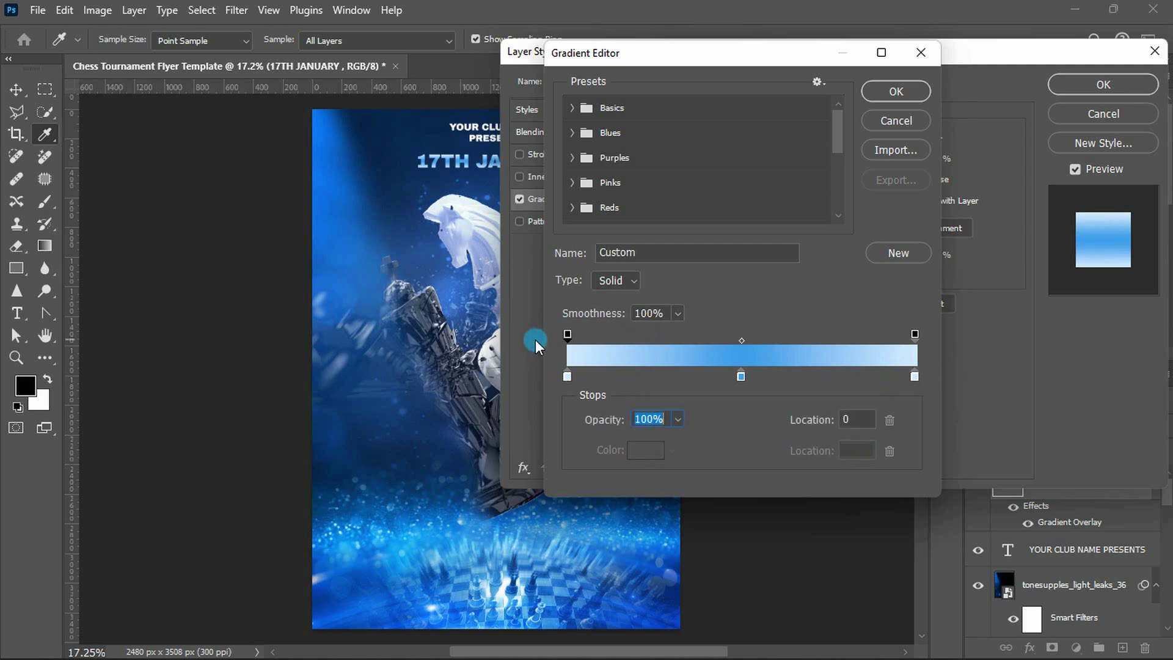
key("Return")
key("Return")
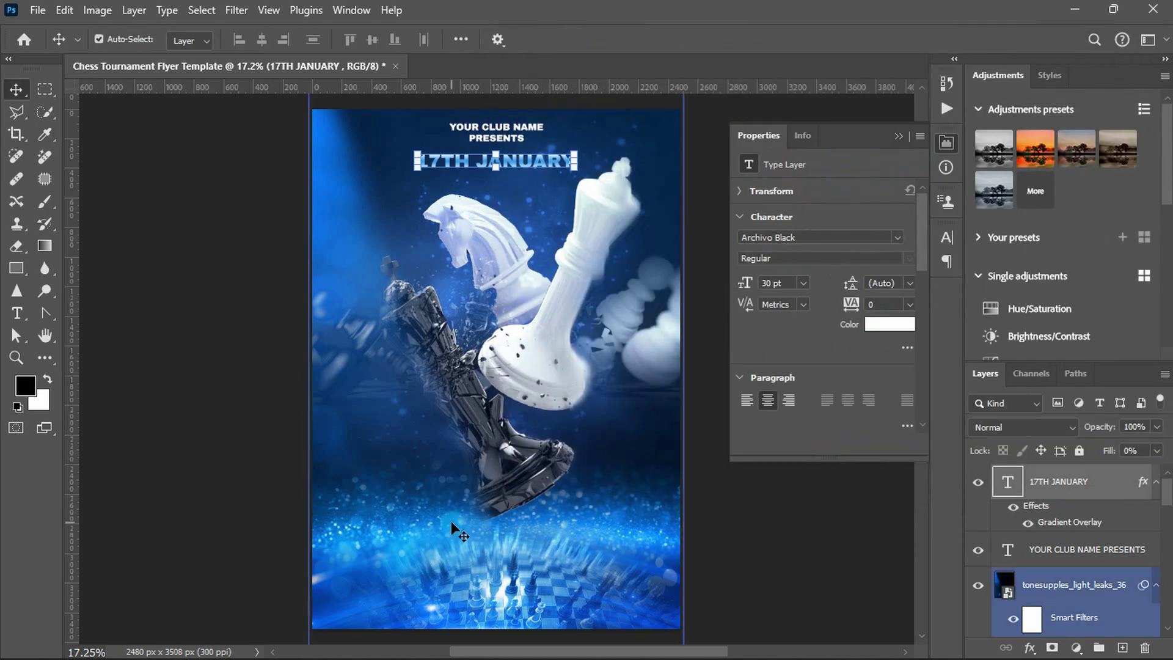
key("t")
left_click(444, 534)
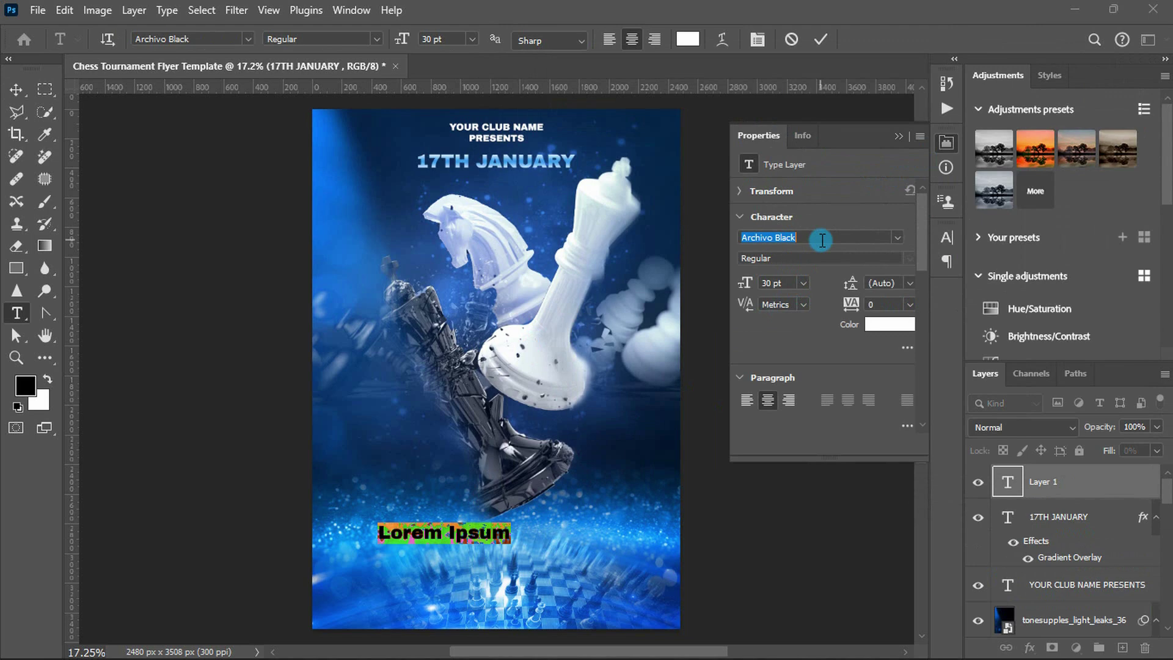
Type a 110 pt 'CHESS' title and centre it horizontally on the page
type("110")
key("Return")
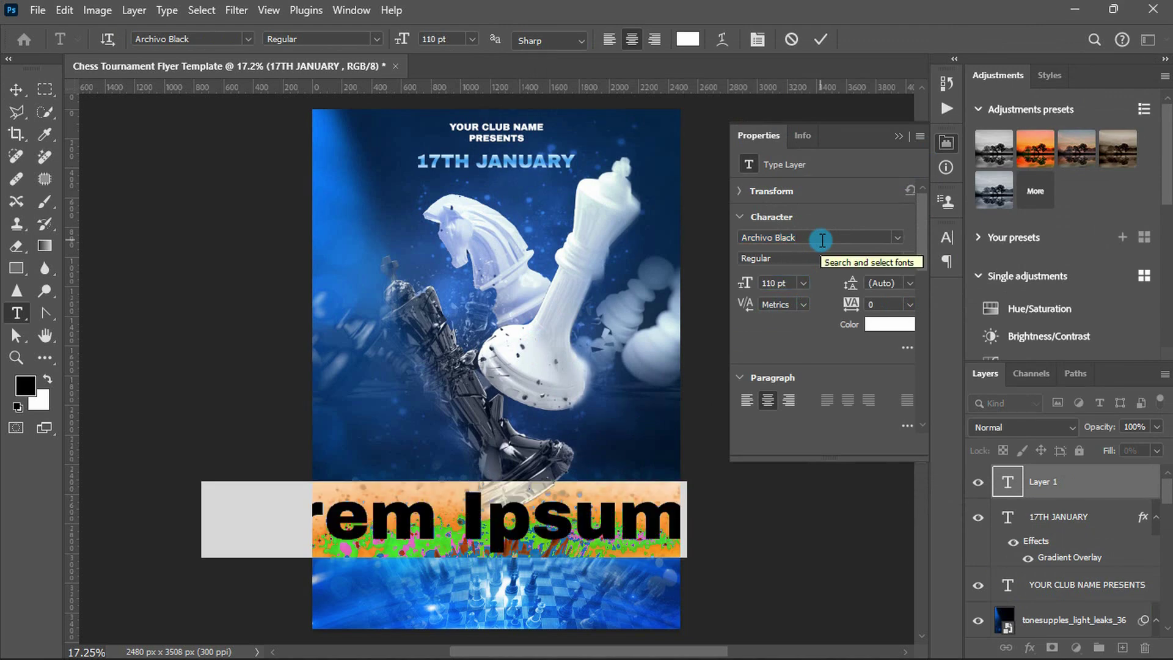
type("CHESS")
key("ctrl+Return")
key("v")
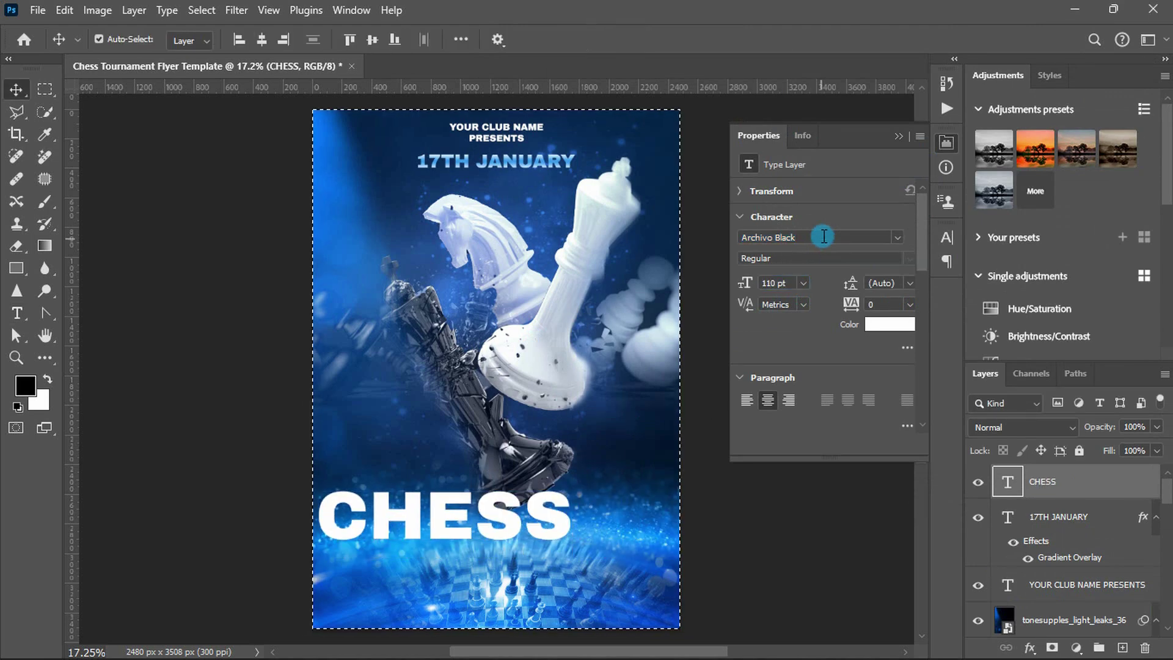
left_click(262, 39)
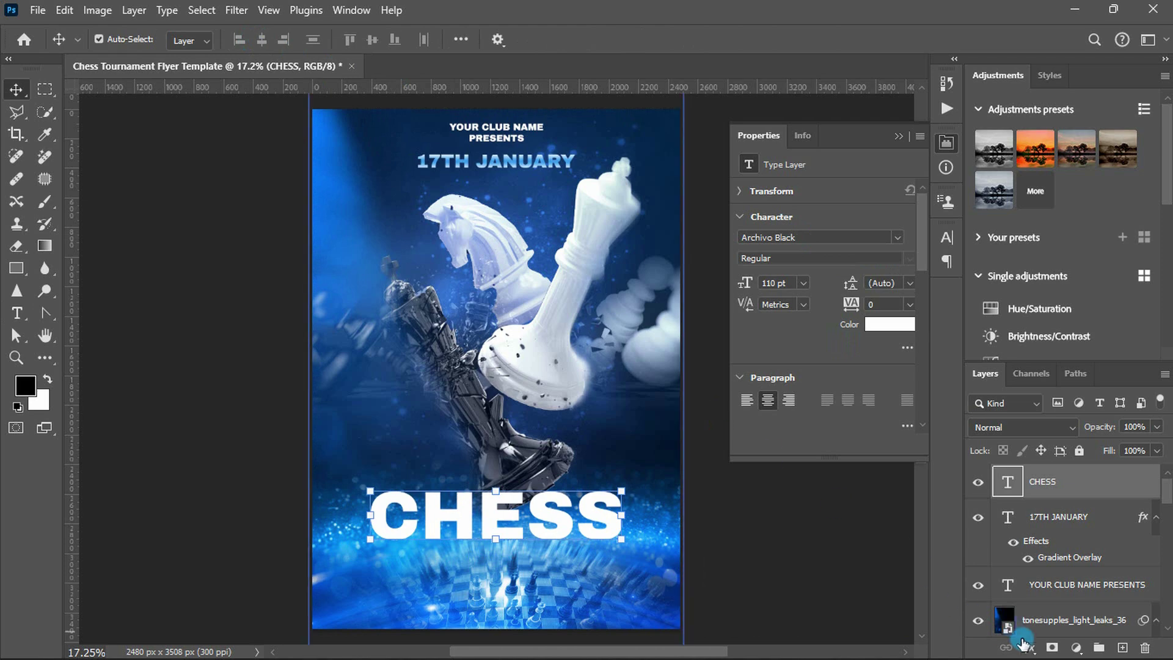
Add a Gradient Overlay to CHESS with 50% opacity
left_click(1030, 648)
left_click(1024, 585)
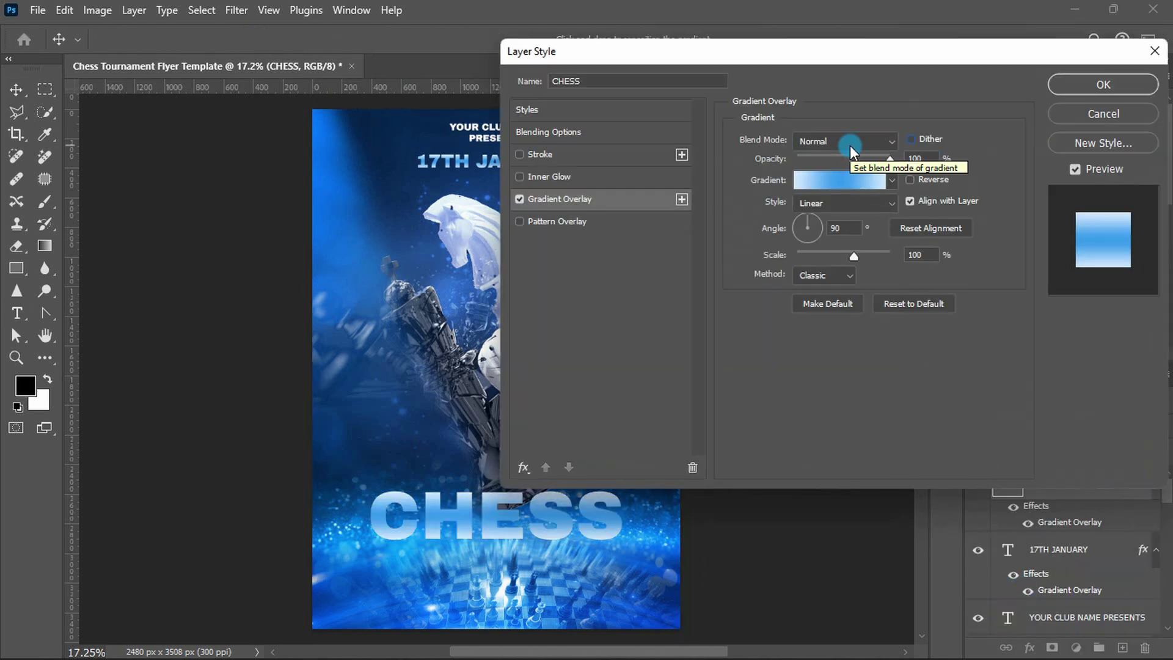
type("50")
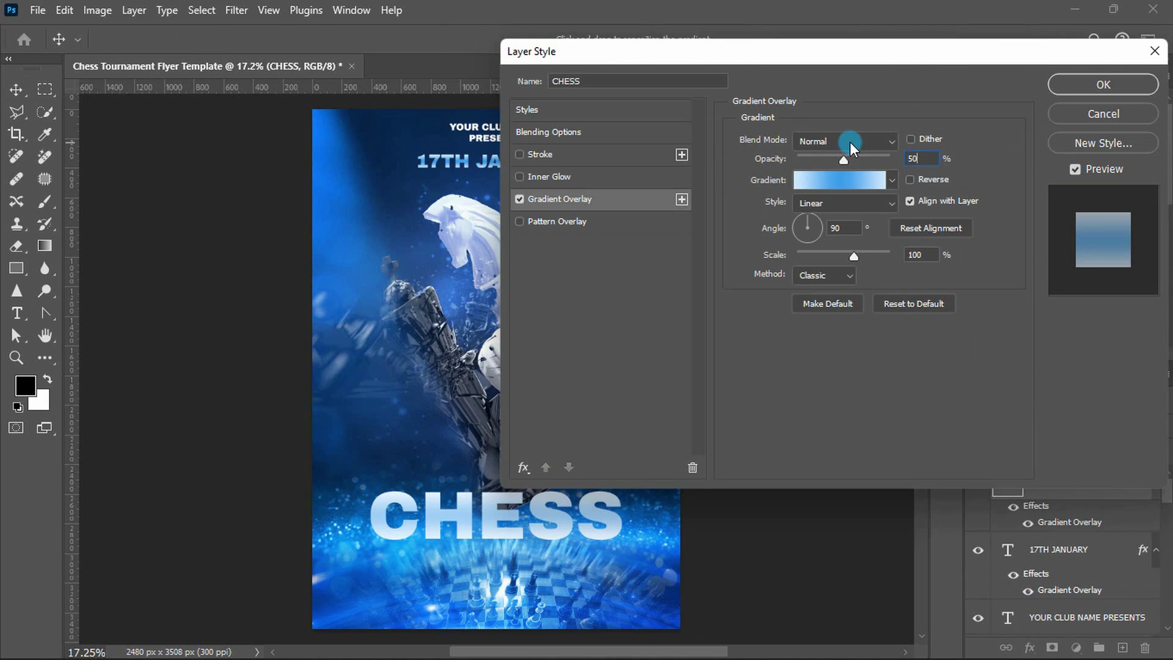
left_click(850, 180)
Make the leftmost gradient stop light grey c4c4c4 and add a white stop at 16%
double_click(569, 376)
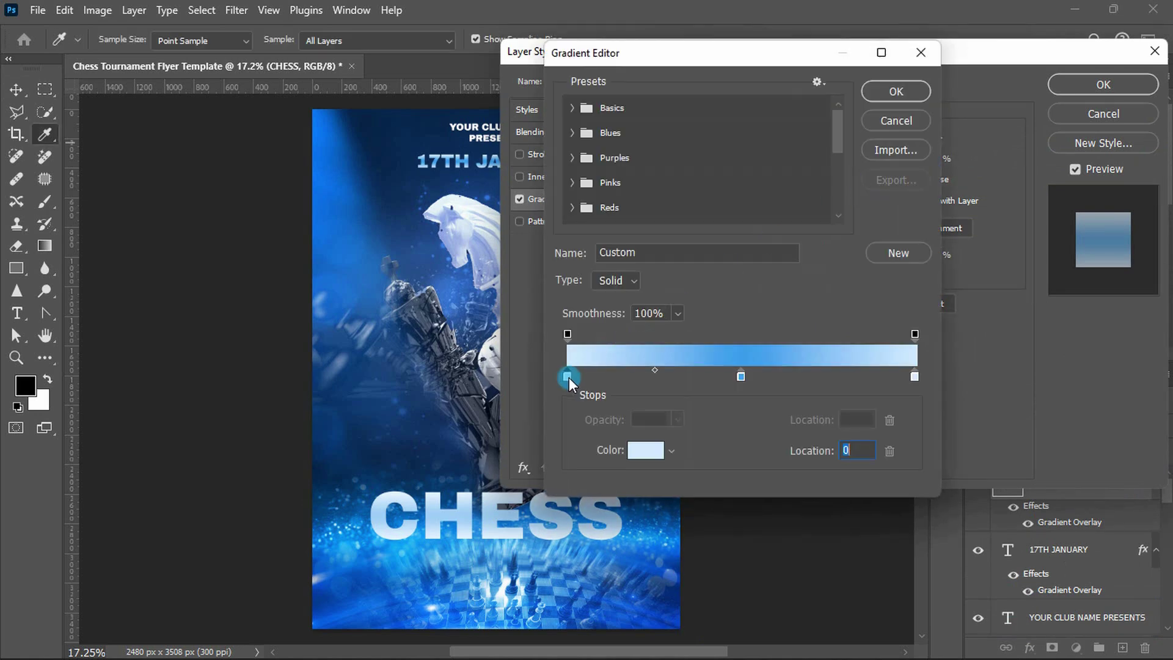
type("c4c4c4")
key("Return")
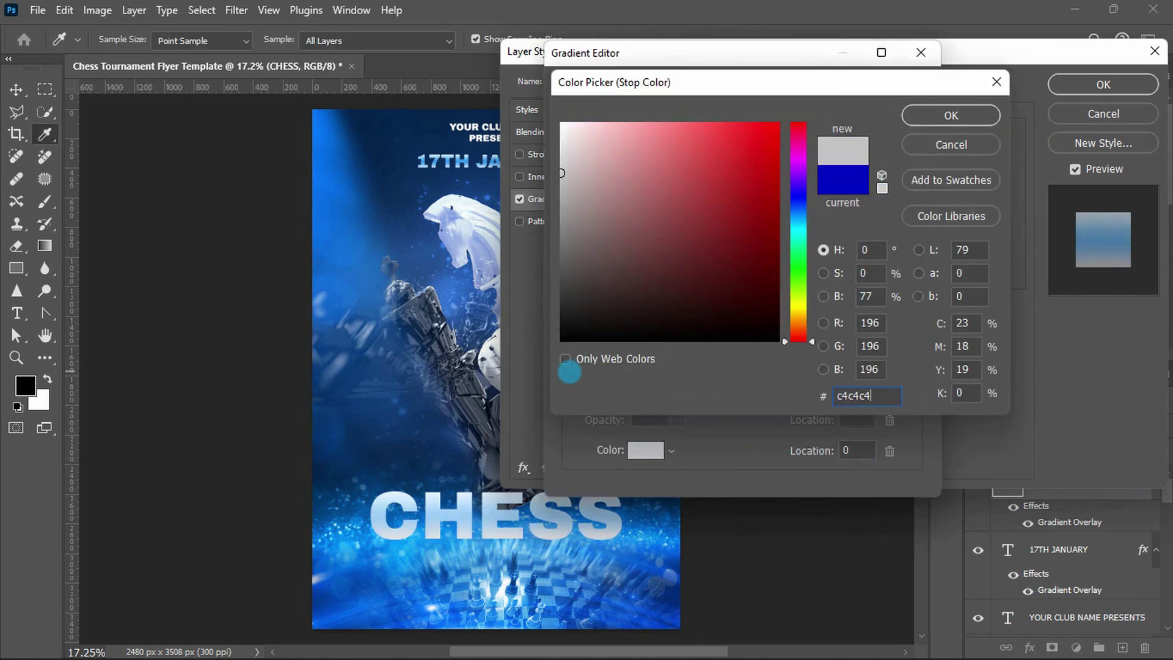
left_click_drag(568, 374, 648, 374)
double_click(648, 373)
double_click(855, 296)
type("100")
key("Return")
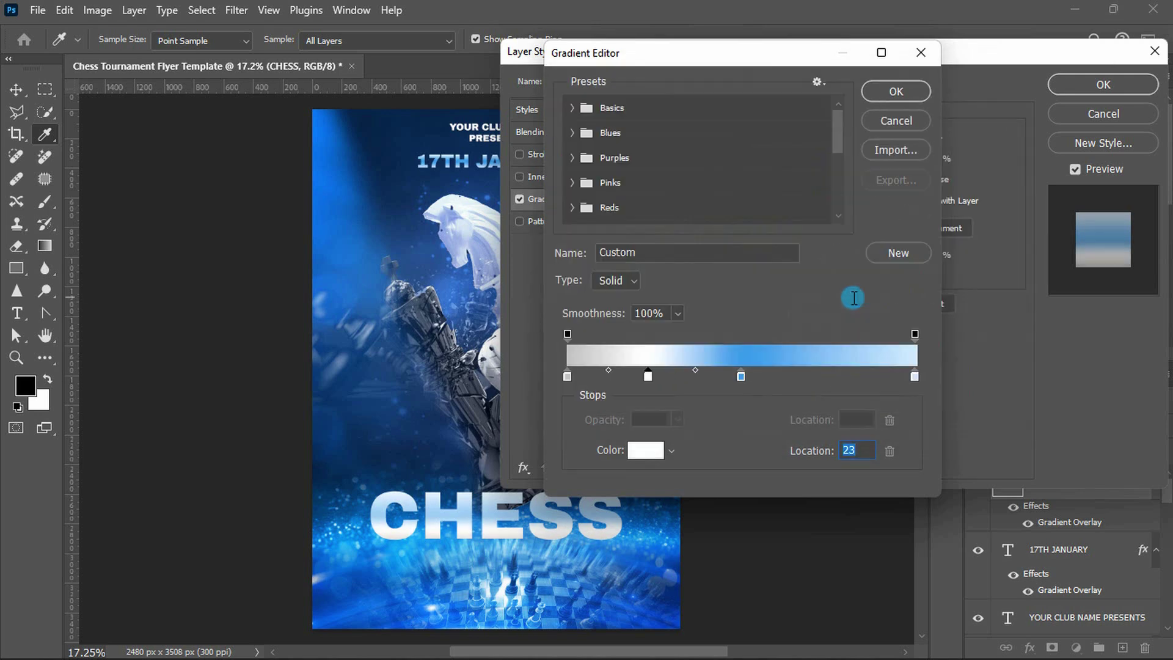
type("16")
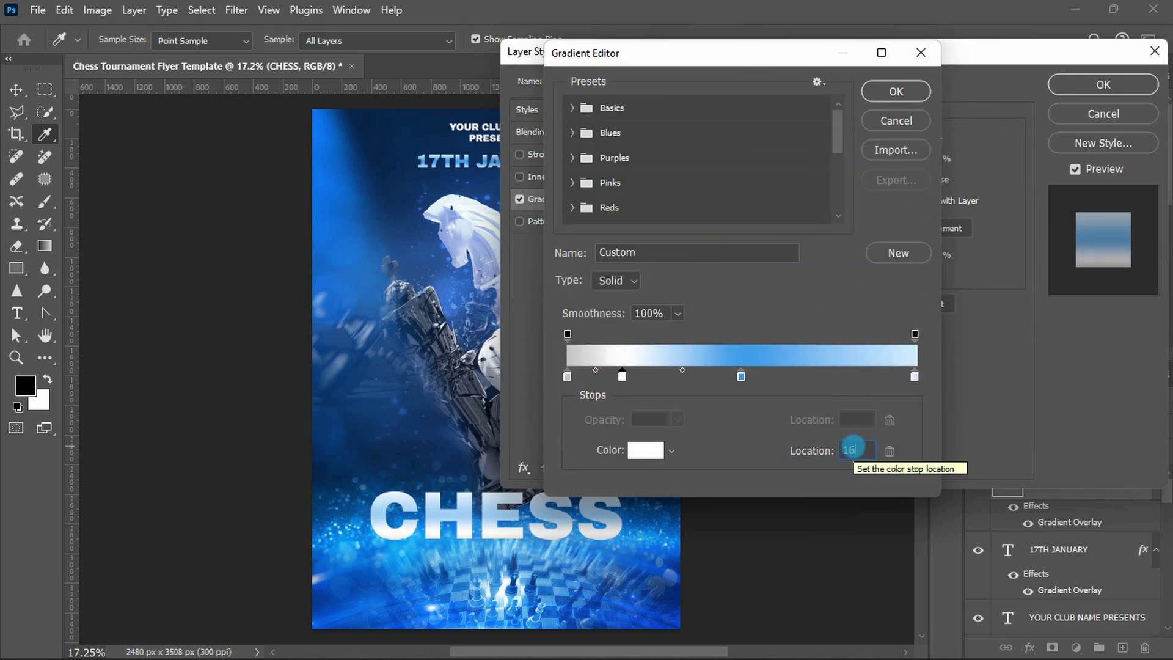
Move the blue stop to 33% as dark grey 696969, then add white and dark mid-gradient stops
left_click_drag(741, 375, 682, 375)
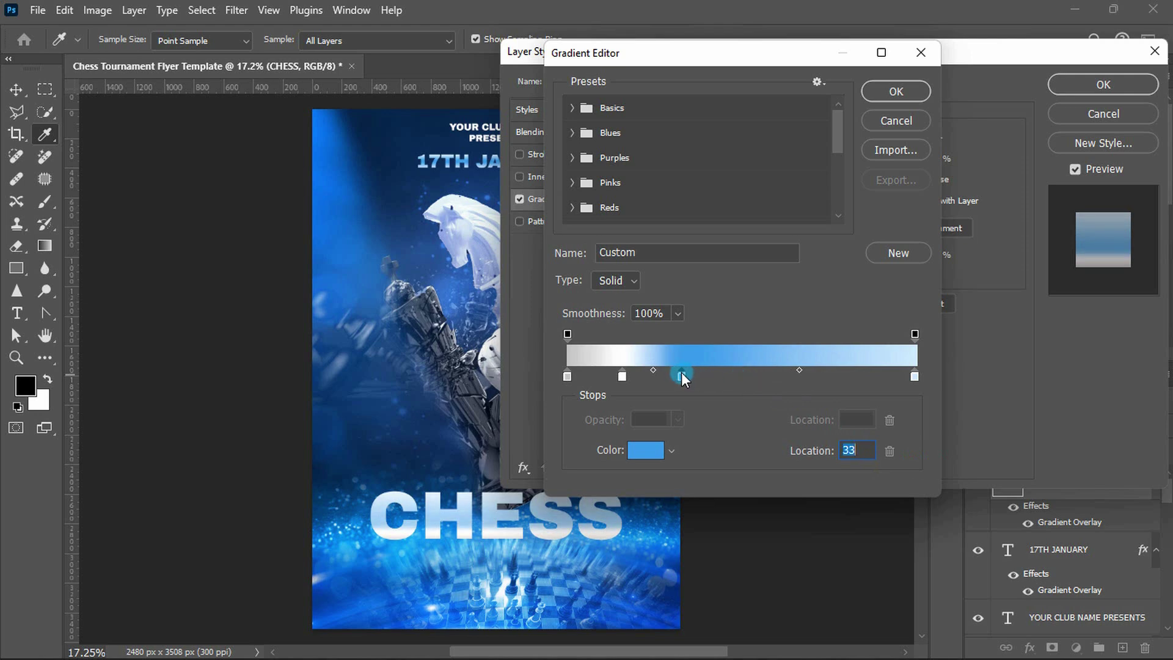
double_click(681, 372)
type("696969")
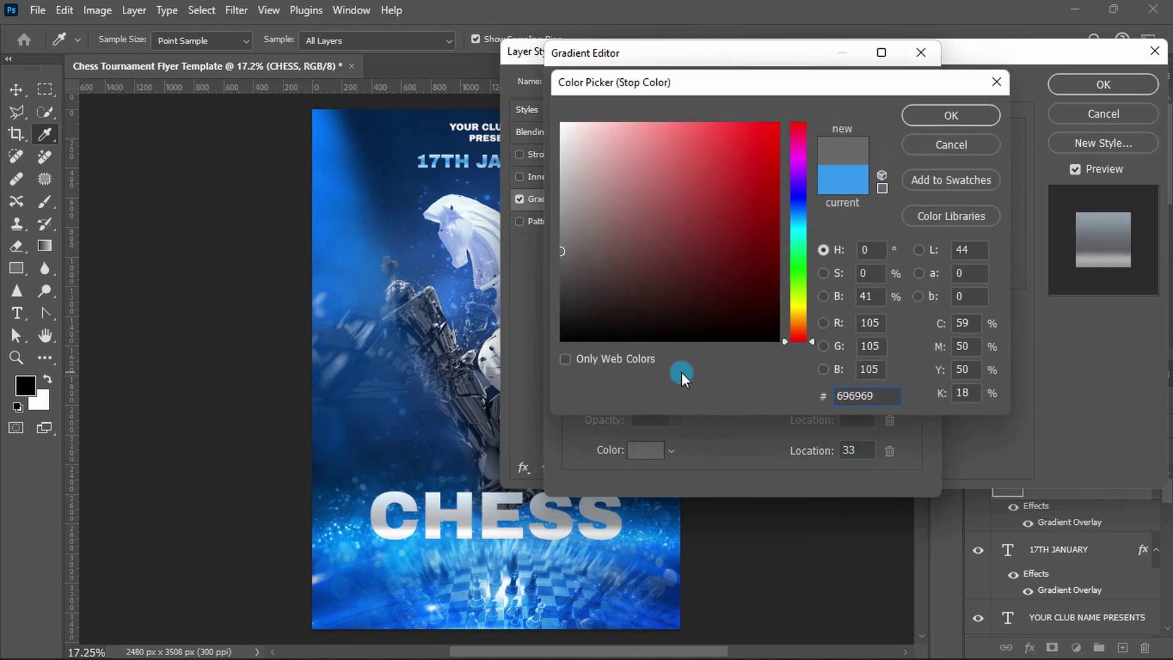
key("Return")
left_click(622, 375)
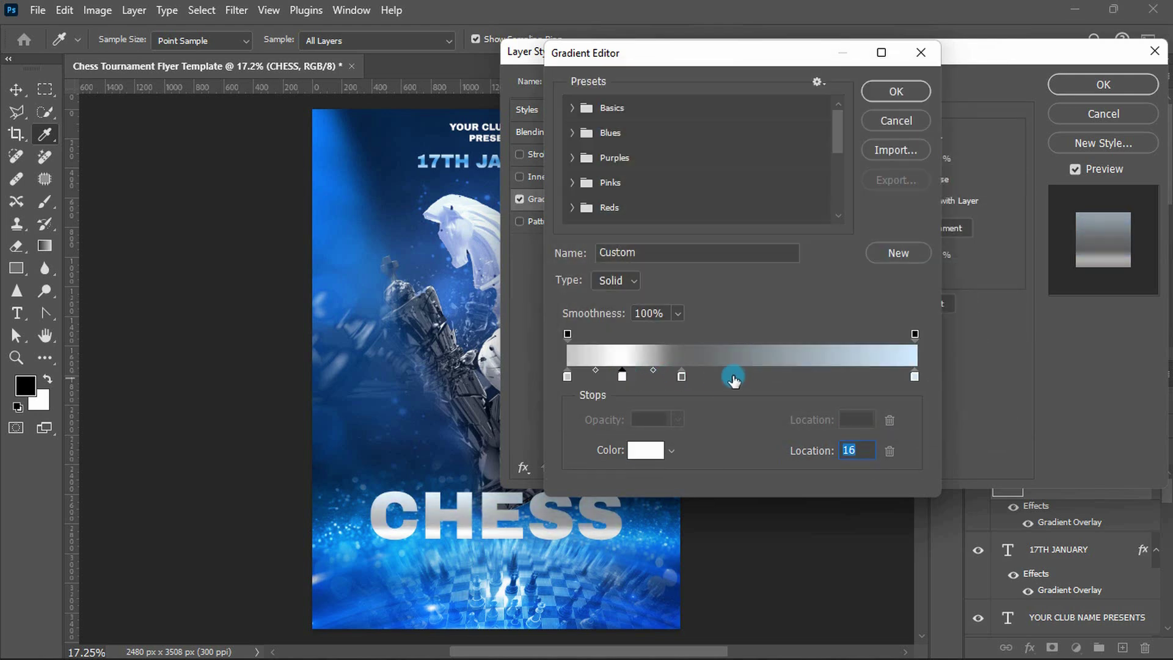
left_click(734, 375)
left_click(682, 375)
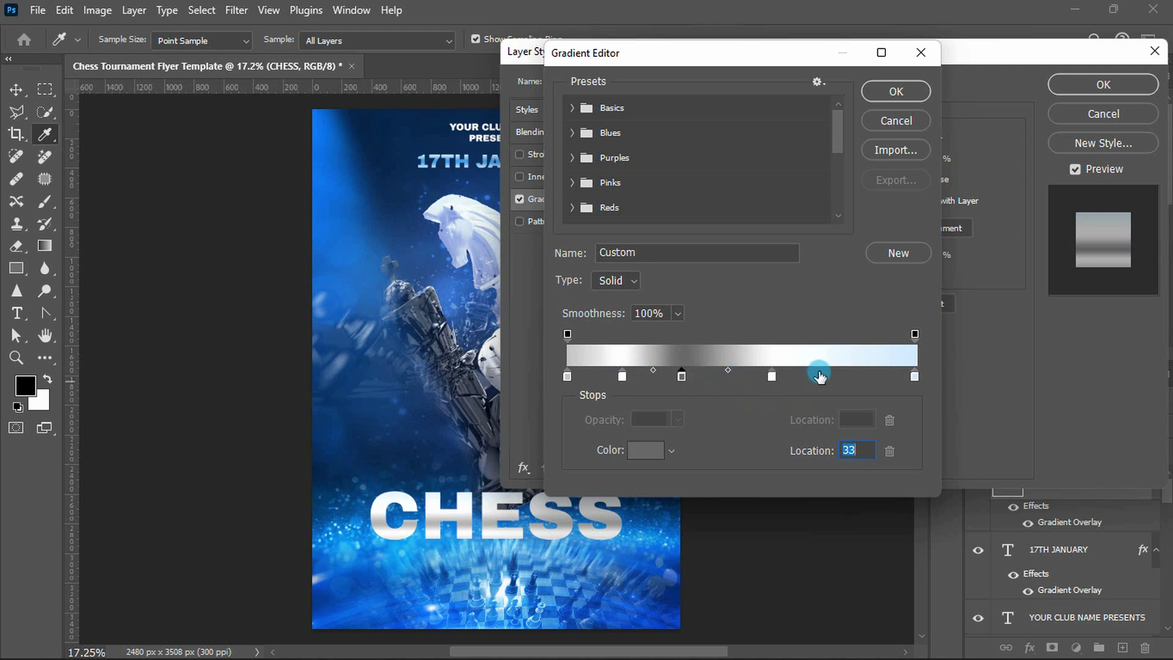
left_click_drag(820, 375, 804, 377)
Reposition the white stops, add one at 84%, and make the right end pale blue c4e4ff
left_click(772, 376)
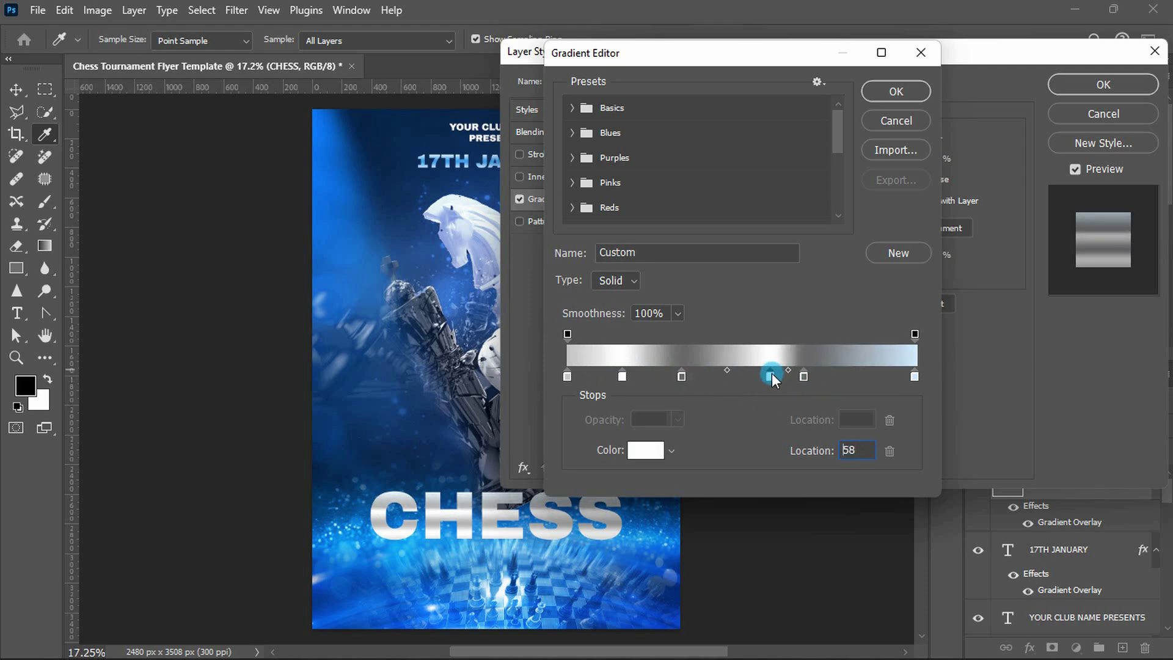
type("8")
left_click(854, 375)
type("84")
double_click(915, 377)
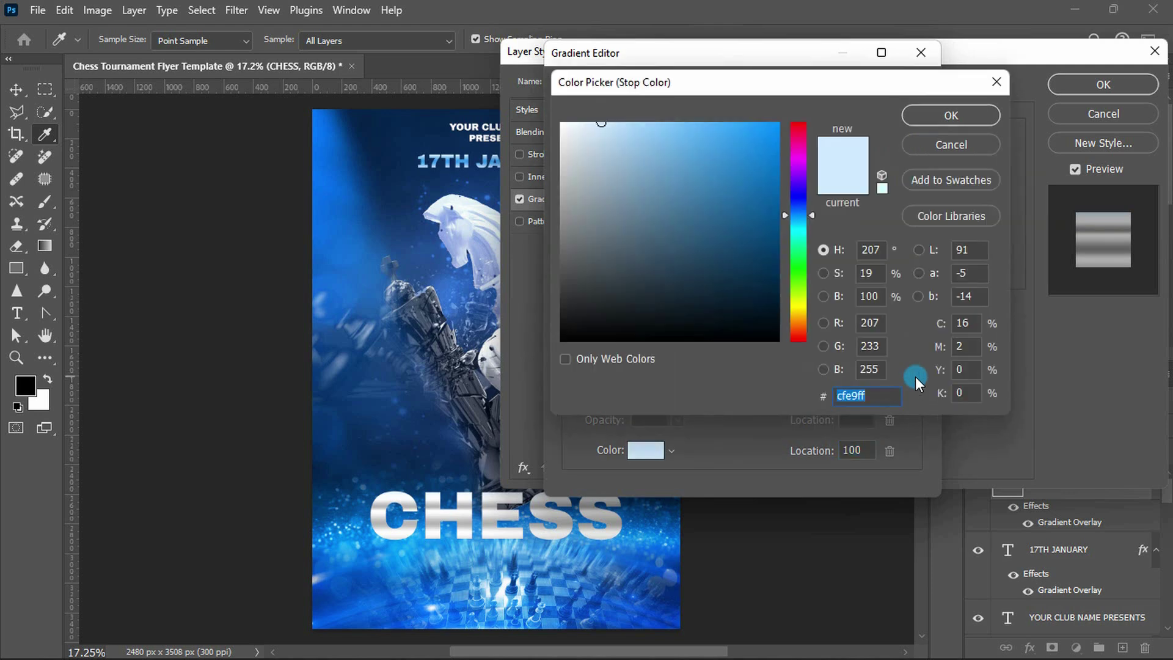
type("c4e4ff")
key("Return")
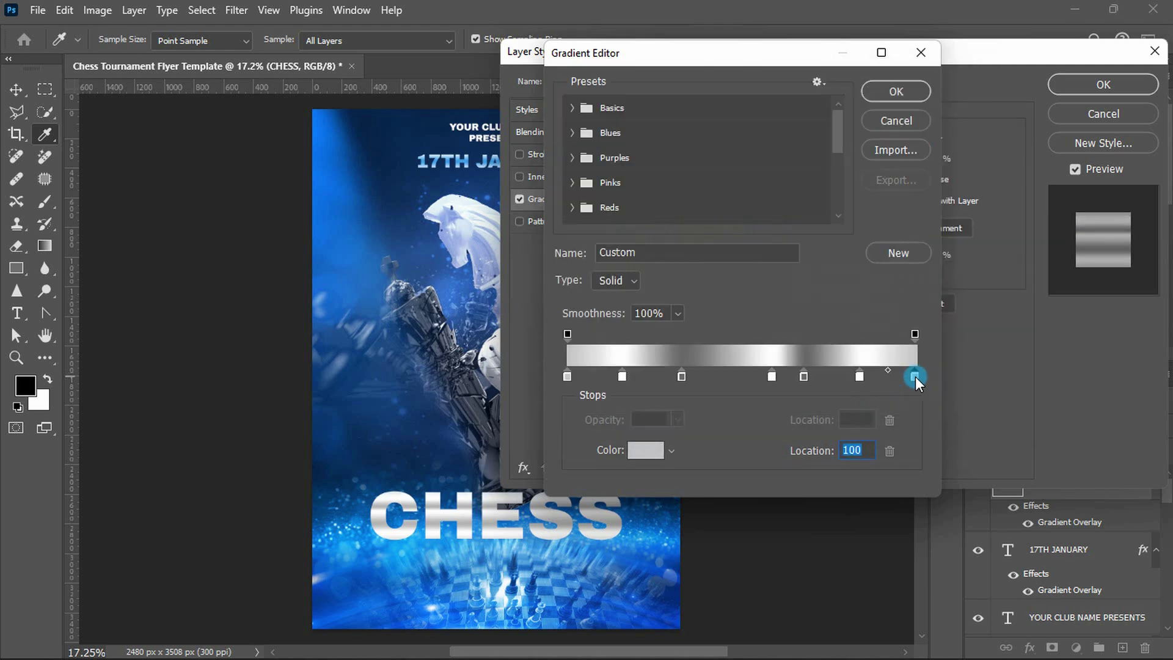
key("Return")
left_click(523, 467)
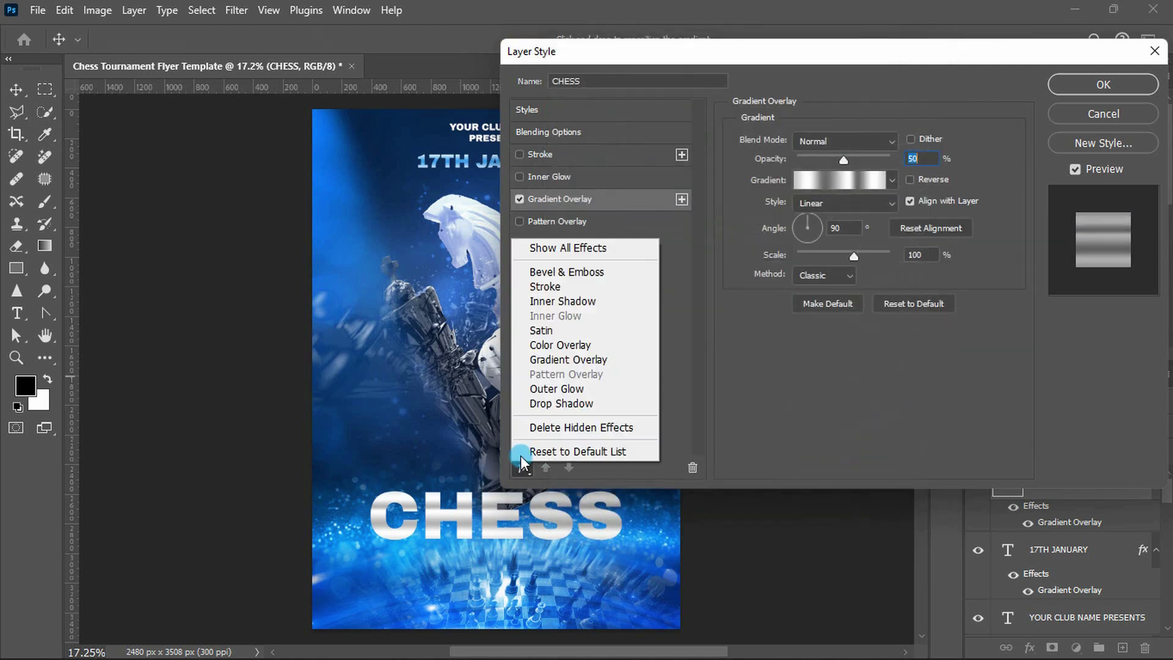
Add a white Inner Shadow with Normal blending to CHESS
left_click(535, 306)
left_click(820, 144)
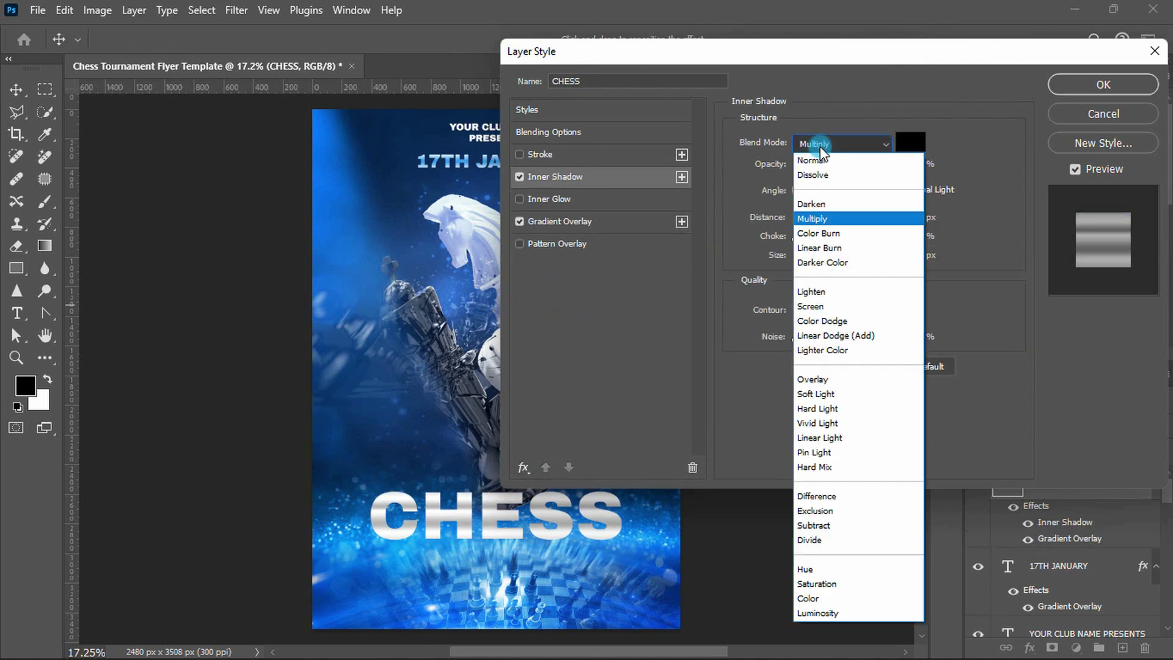
left_click(820, 157)
left_click(909, 141)
double_click(866, 296)
type("100")
key("Return")
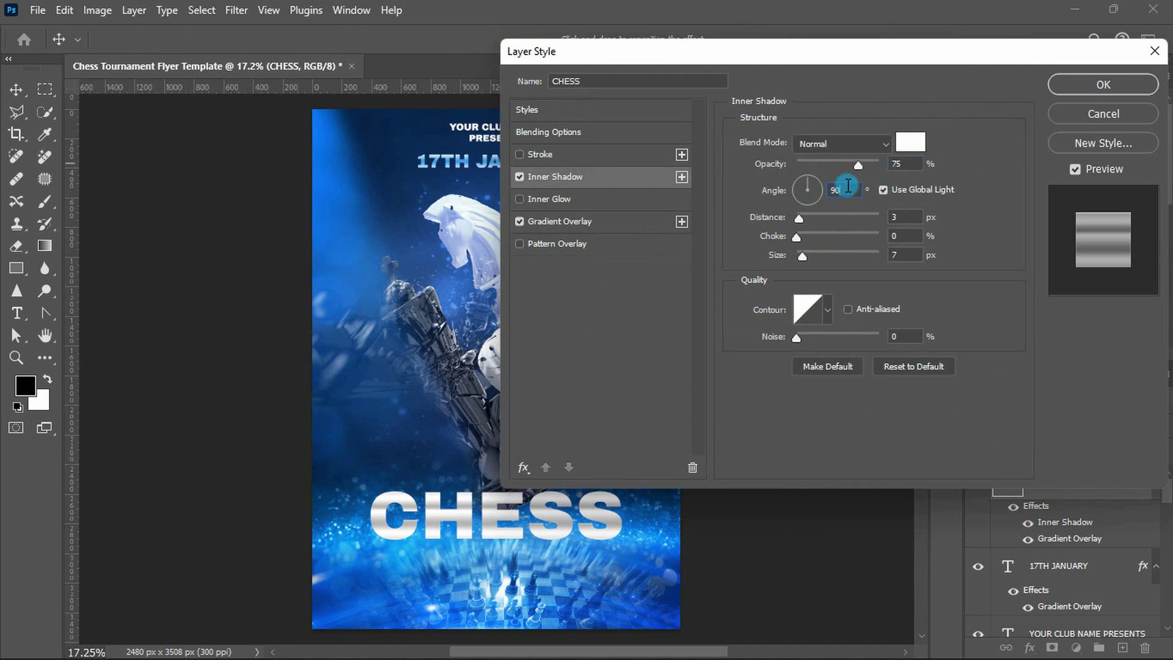
left_click(848, 194)
key("Tab")
Add a black Normal Drop Shadow at 90°, distance 13, size 4, and accept the style
left_click(521, 466)
left_click(518, 402)
left_click(840, 148)
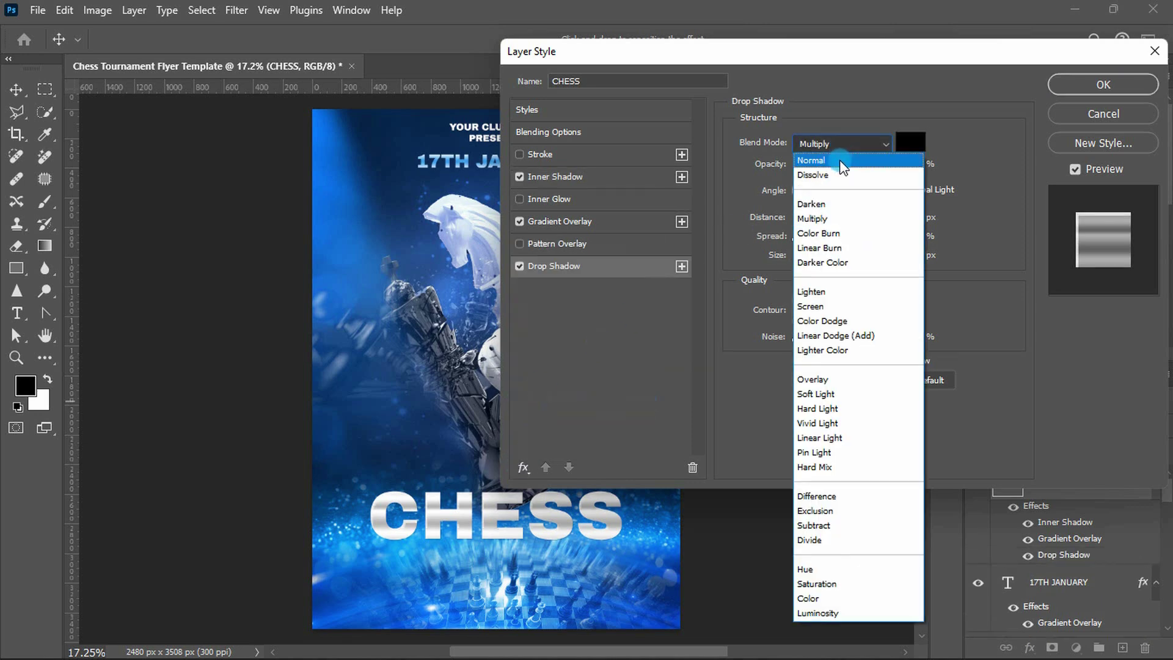
left_click(903, 142)
left_click(904, 145)
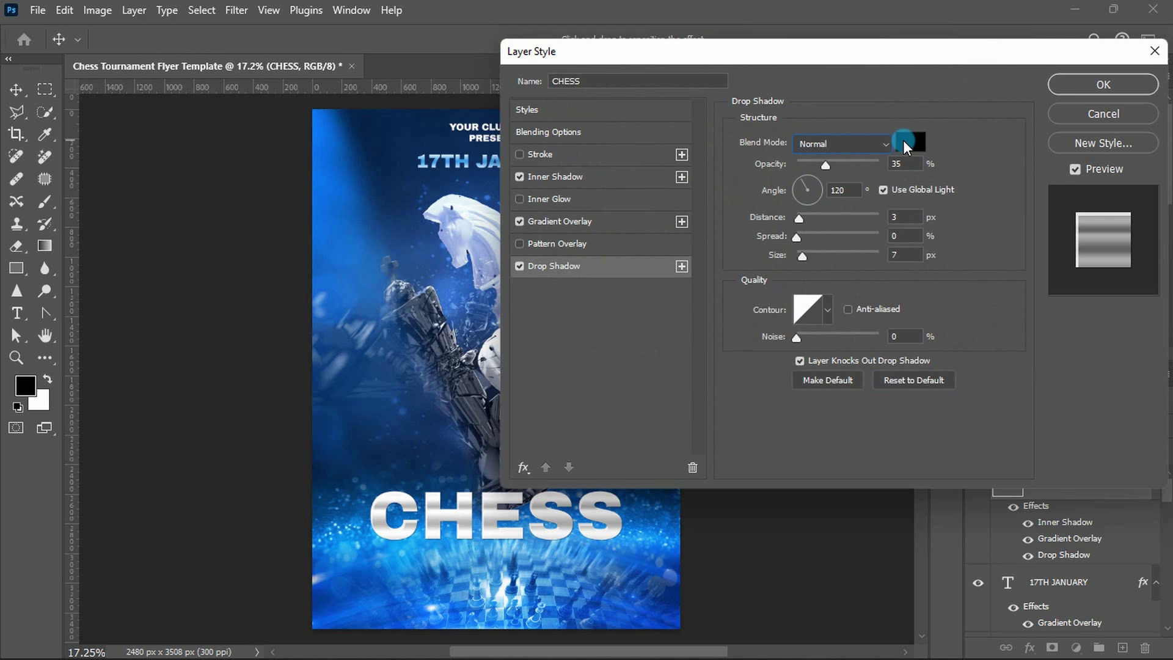
type("93")
left_click(884, 190)
type("90")
key("Tab")
type("13")
key("Tab")
key("Tab")
type("4")
key("Tab")
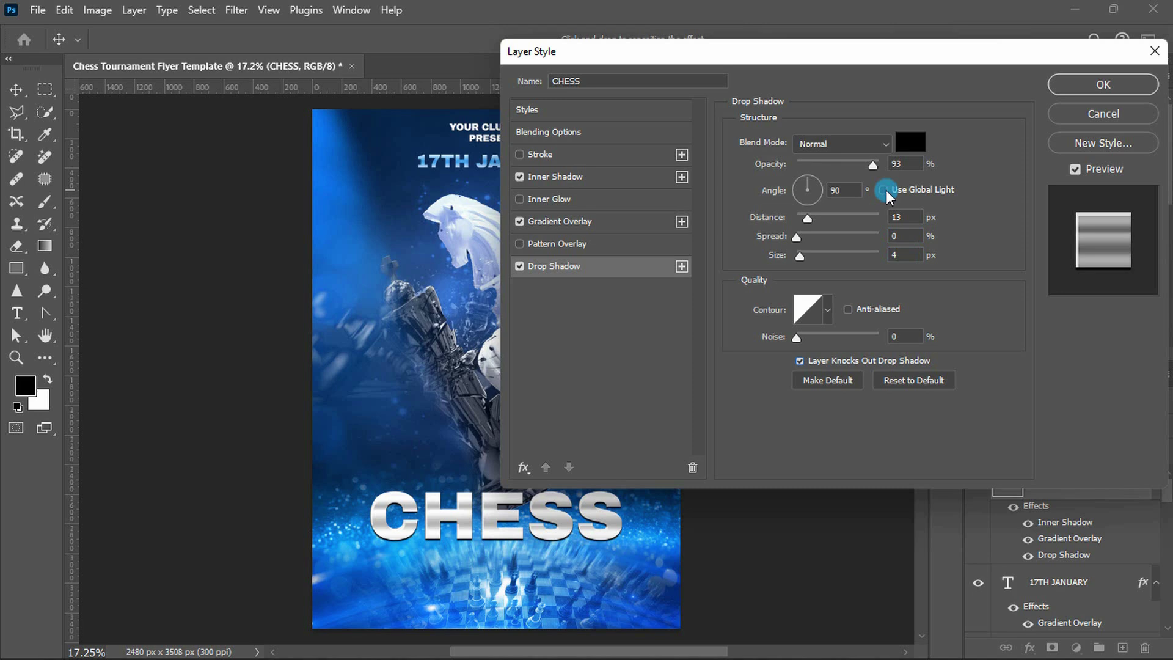
key("Return")
Start a new text layer below CHESS in Better Signature at 60 pt
key("t")
left_click(440, 579)
left_click(794, 237)
type("Bett")
key("Return")
key("Tab")
key("Tab")
key("Return")
Type 'Tournament', centre it horizontally, and move it up over the bottom of CHESS
type("Tournament")
key("ctrl+Return")
key("ctrl+a")
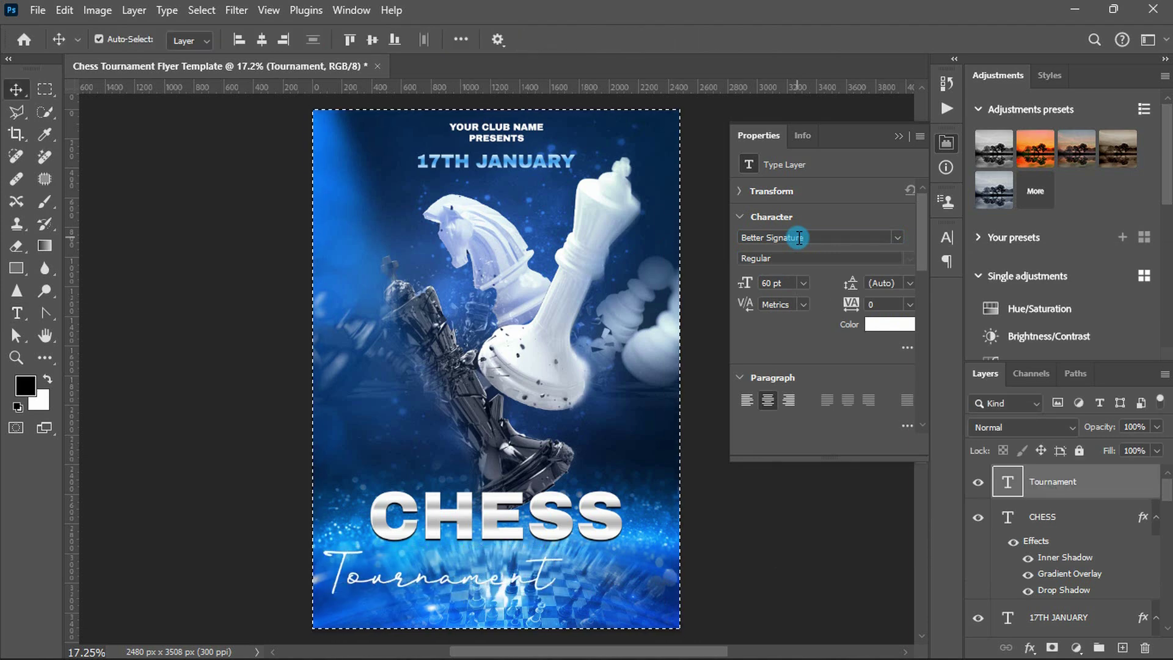
left_click(262, 39)
key("ctrl+d")
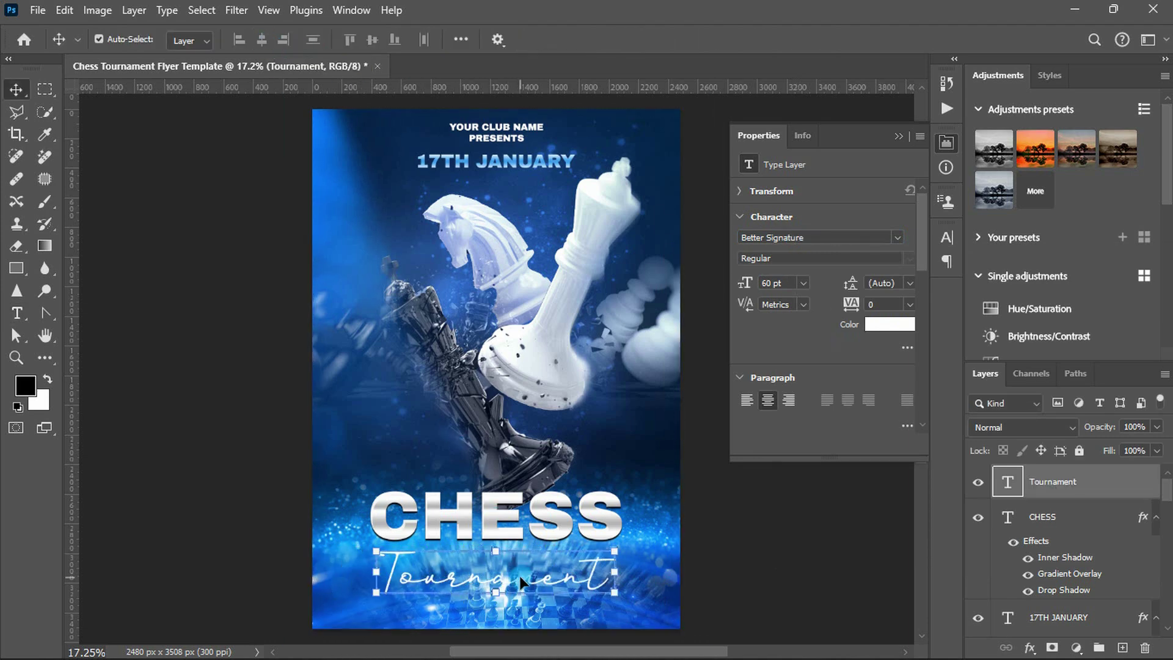
left_click_drag(521, 583, 521, 542)
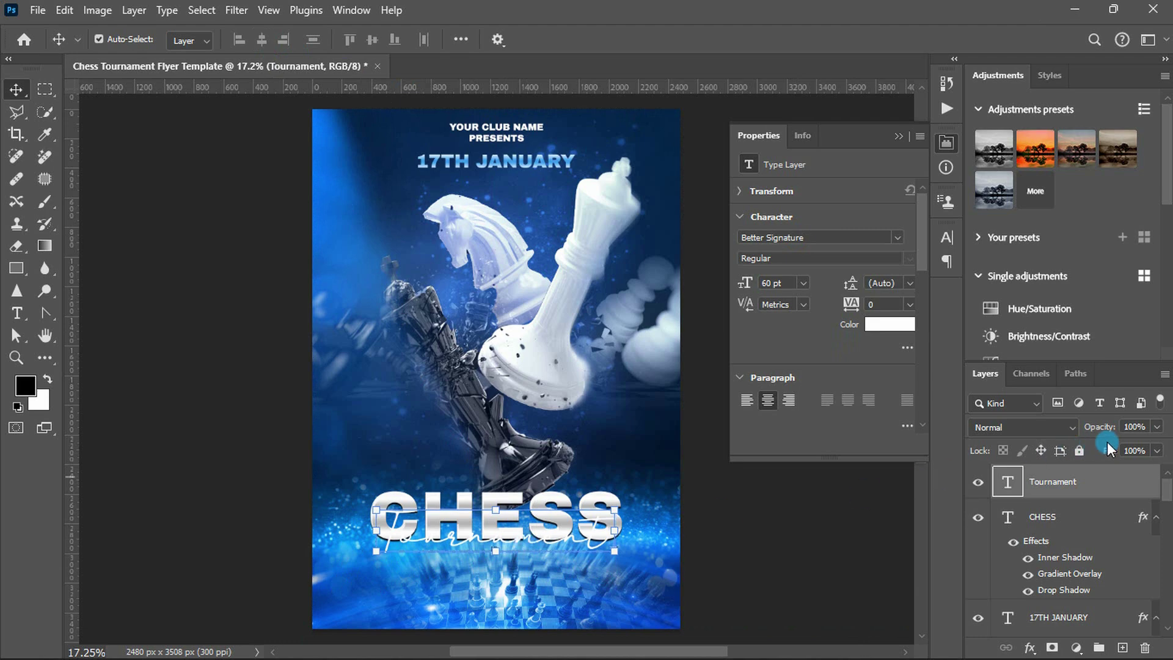
Set the Tournament fill to 0% and add a Color Overlay effect
type("0")
key("Return")
left_click(1030, 648)
left_click(1034, 589)
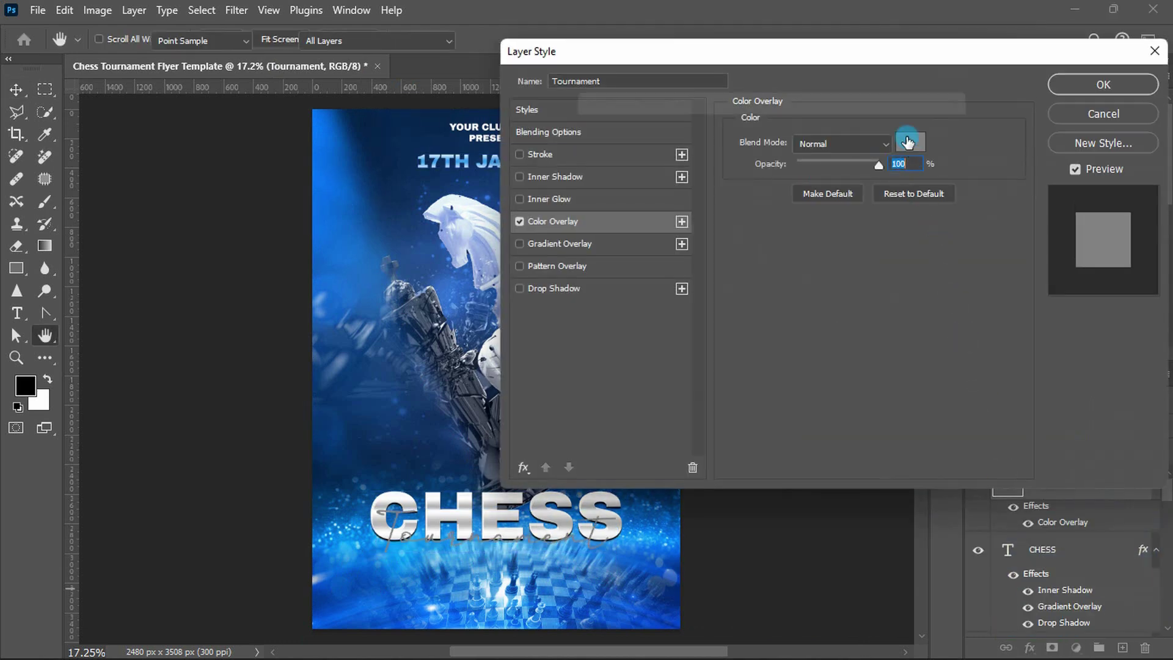
Make the Tournament overlay gold ffbe00 and add Bevel & Emboss with size 4
left_click(910, 142)
type("ffbe00")
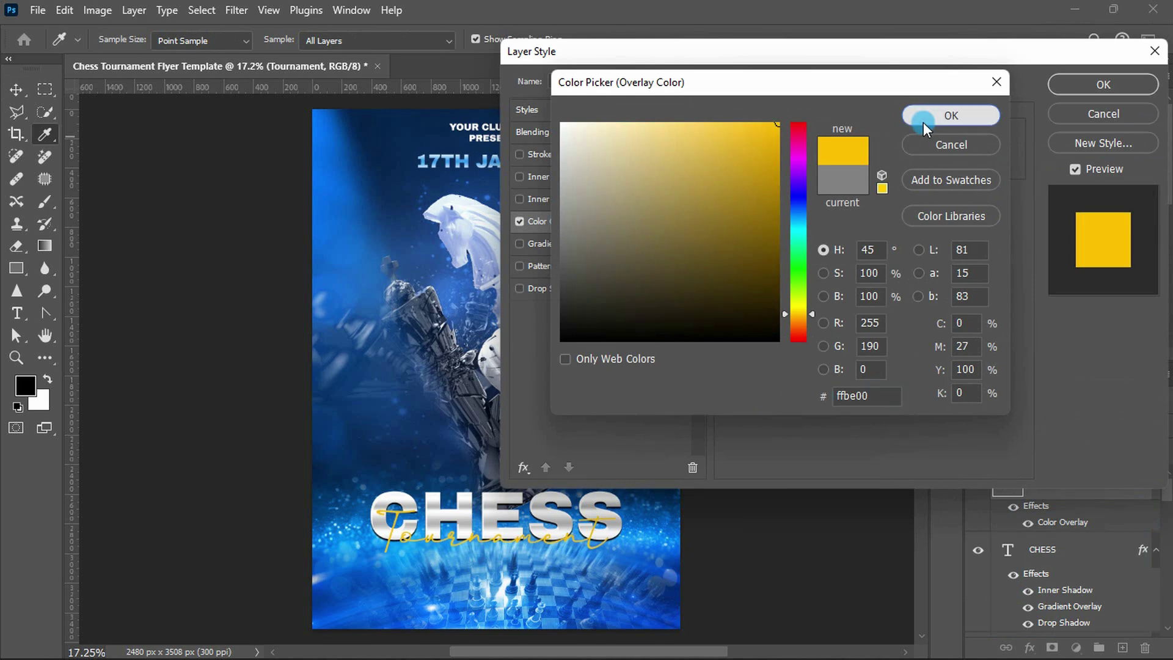
left_click(923, 119)
left_click(524, 468)
left_click(531, 278)
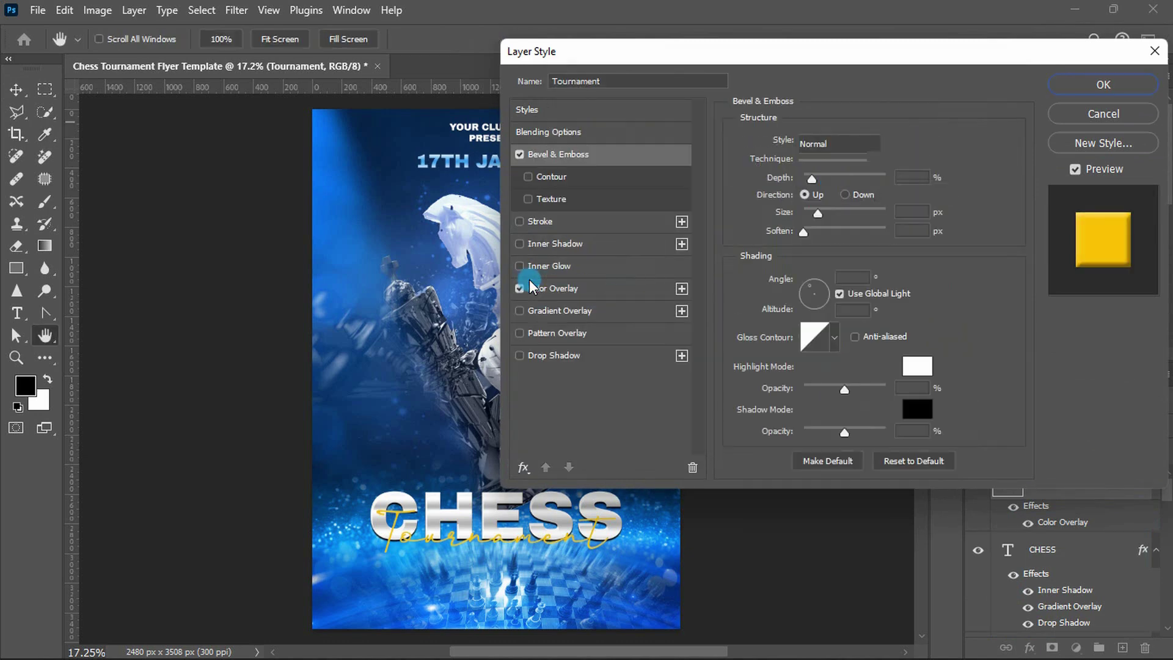
key("Tab")
key("Tab")
key("Tab")
type("4")
key("Tab")
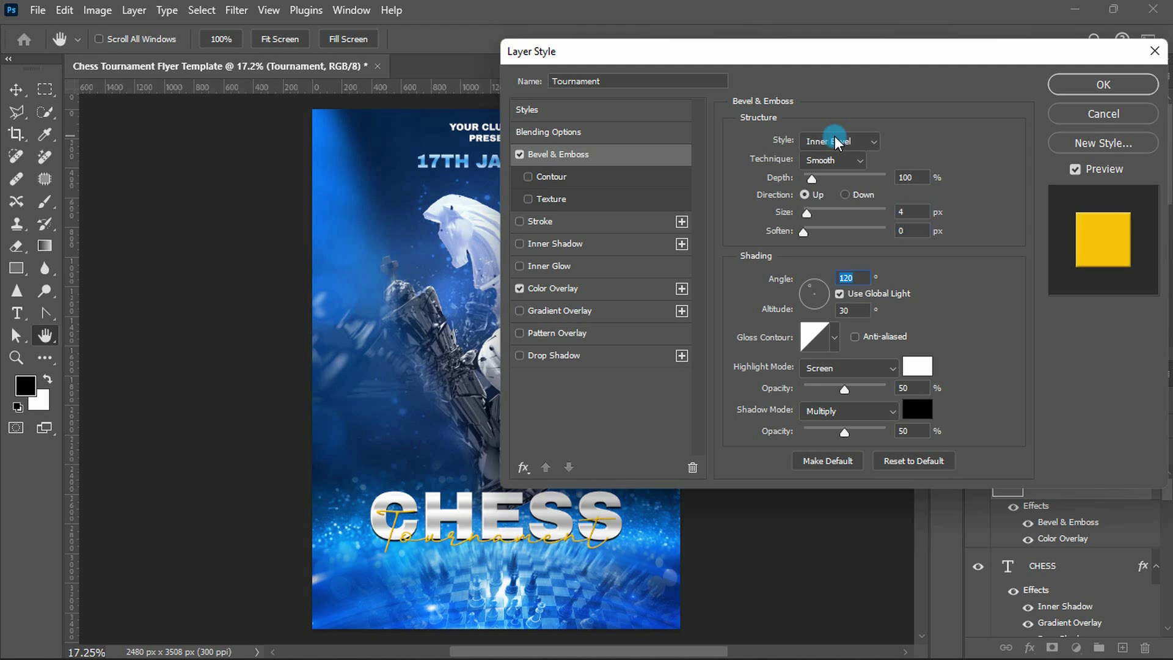
Set the bevel light angle to 90° with a white Normal highlight
left_click(839, 294)
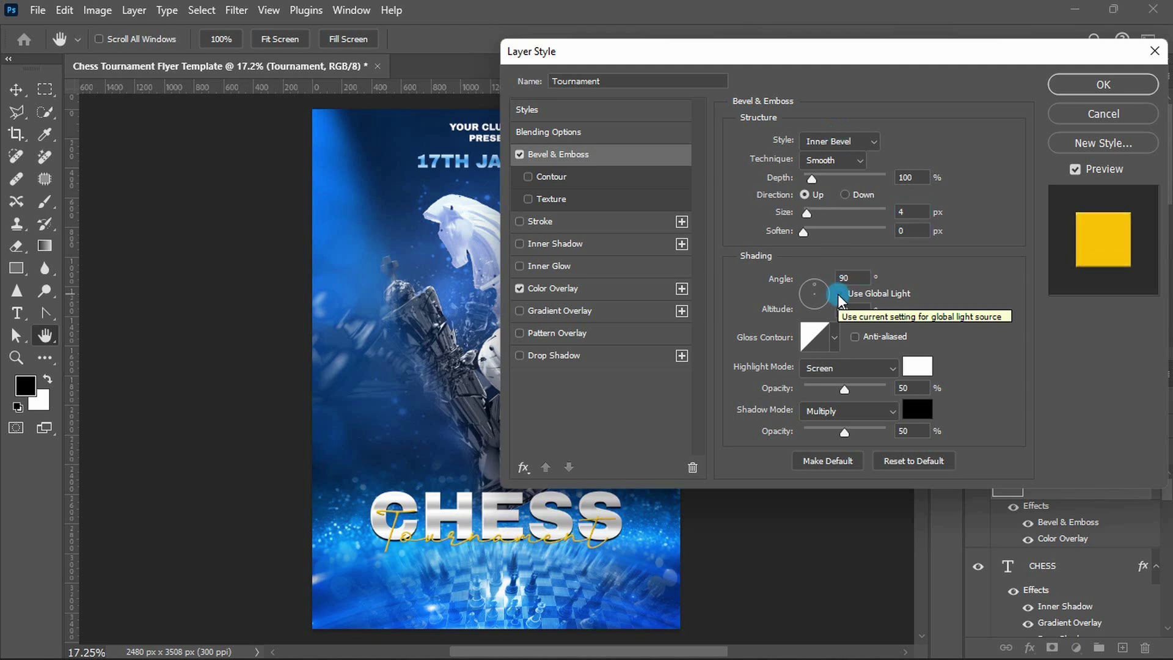
left_click(851, 310)
left_click(849, 368)
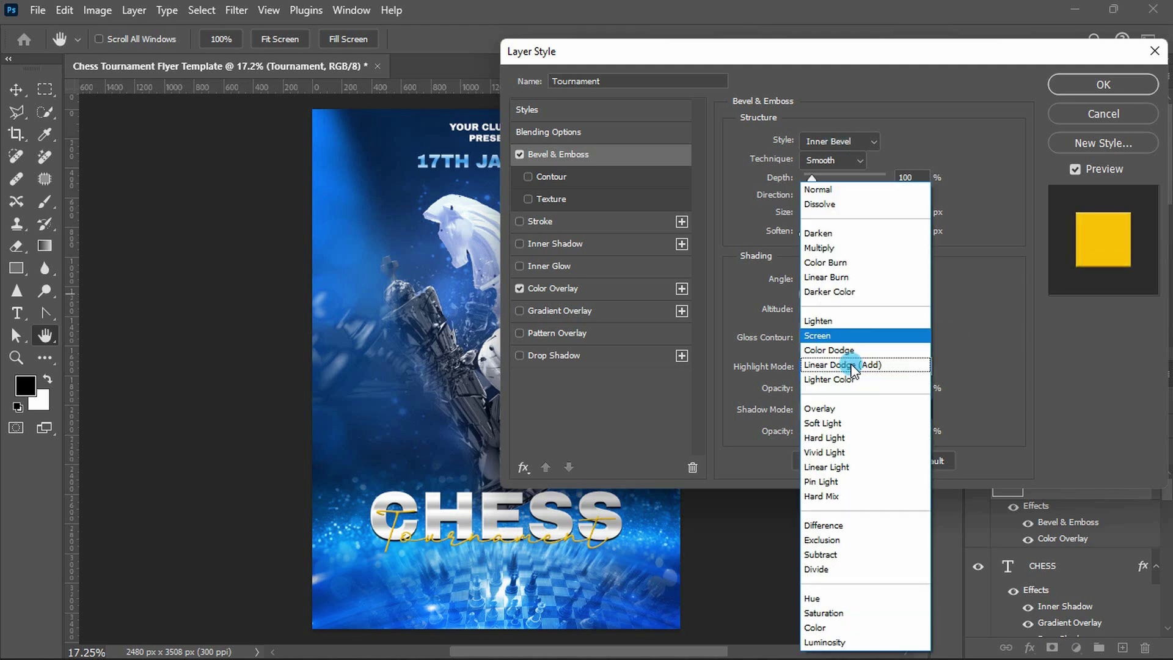
left_click(822, 187)
left_click(917, 365)
key("Escape")
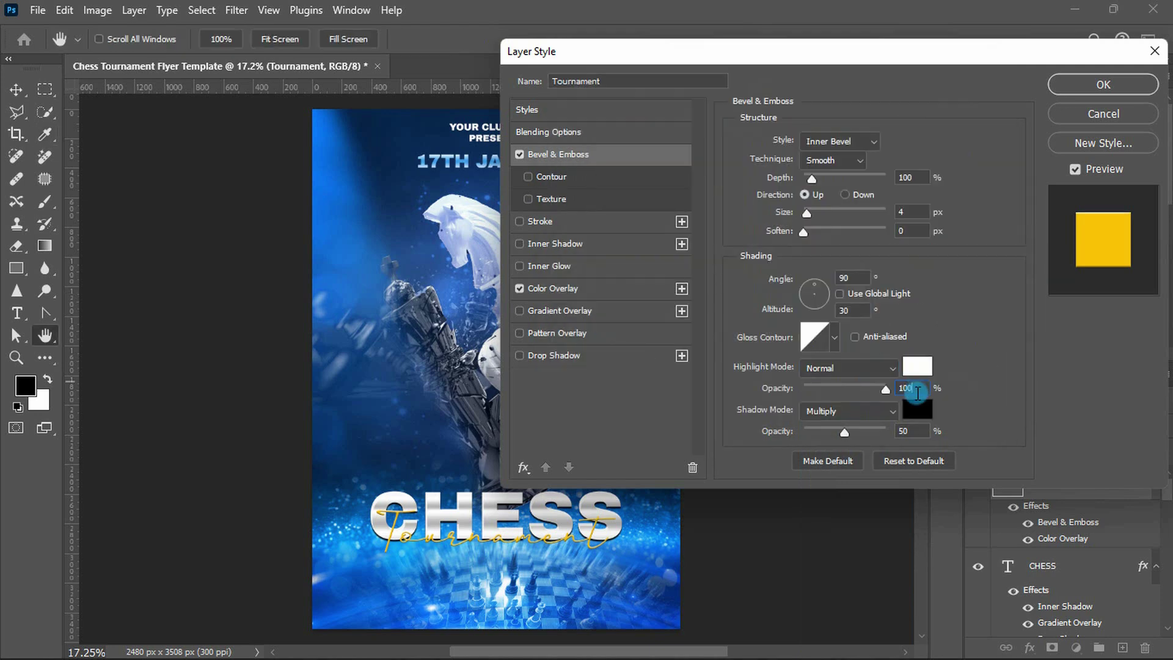
Make the bevel shadow red ff0000 at 30% opacity, keeping Multiply blending
left_click(896, 413)
key("Escape")
left_click(905, 416)
type("ff0000")
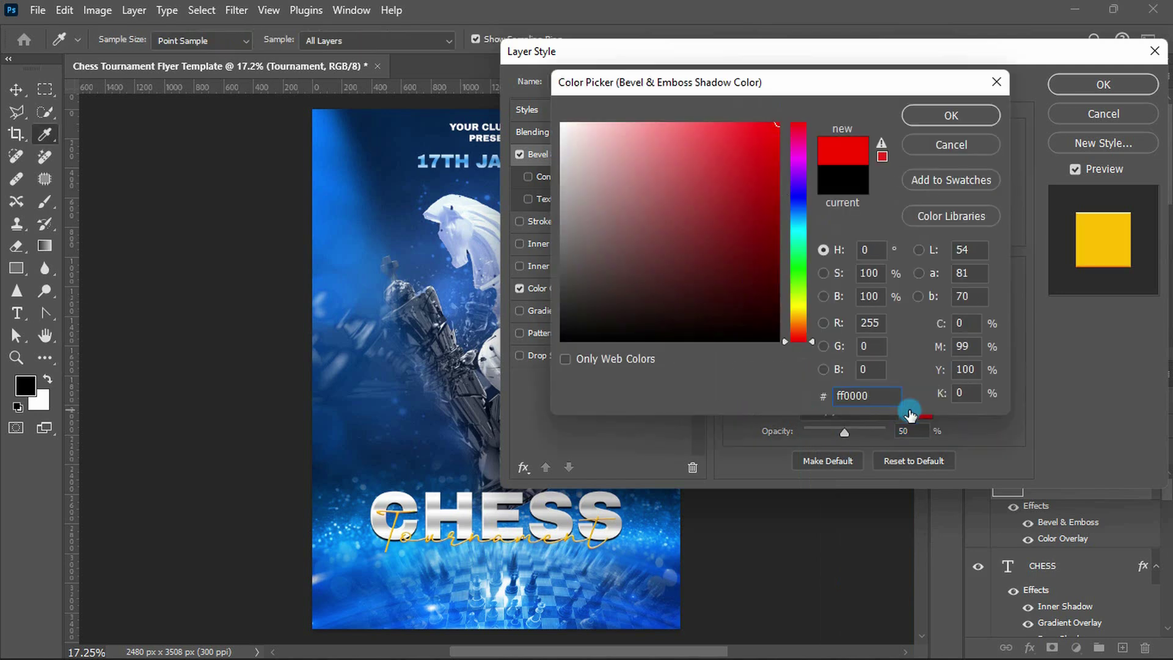
key("Return")
double_click(904, 431)
type("30")
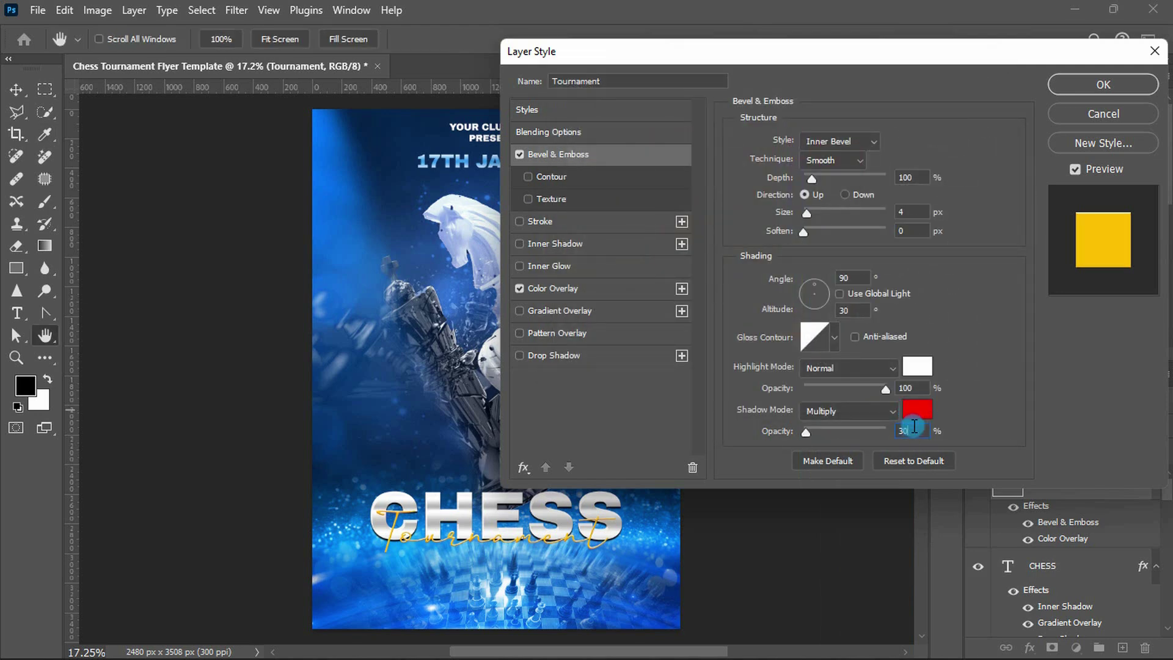
Add a Normal orange ffa800 Outer Glow at 50% opacity and apply the style
left_click(518, 471)
left_click(522, 398)
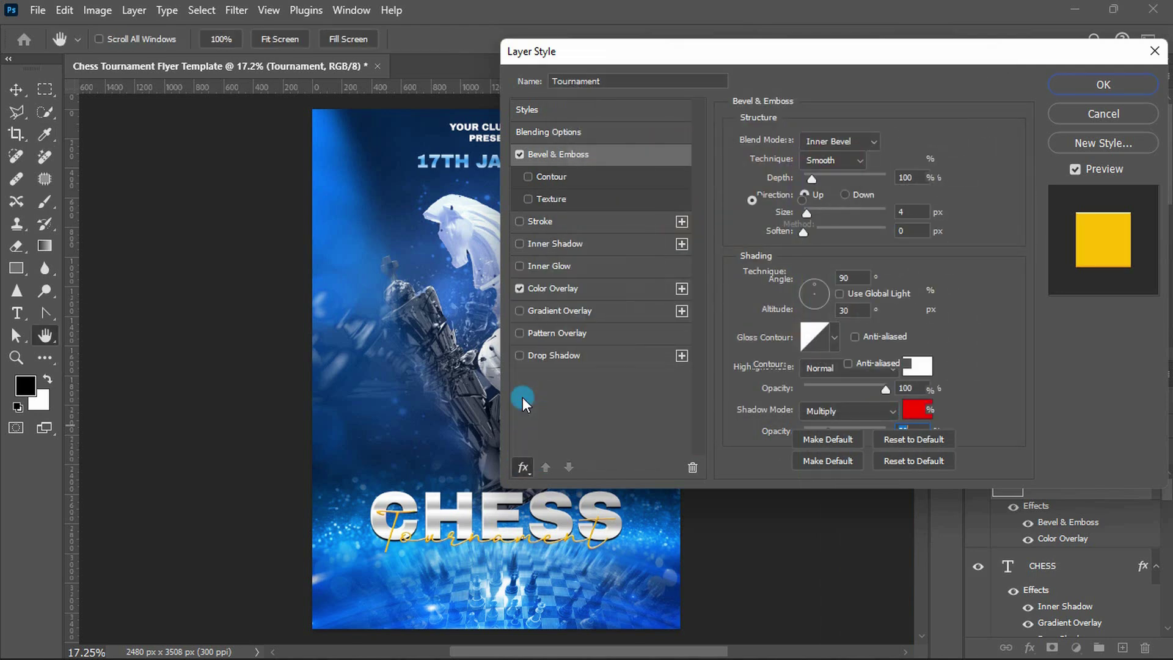
left_click(863, 139)
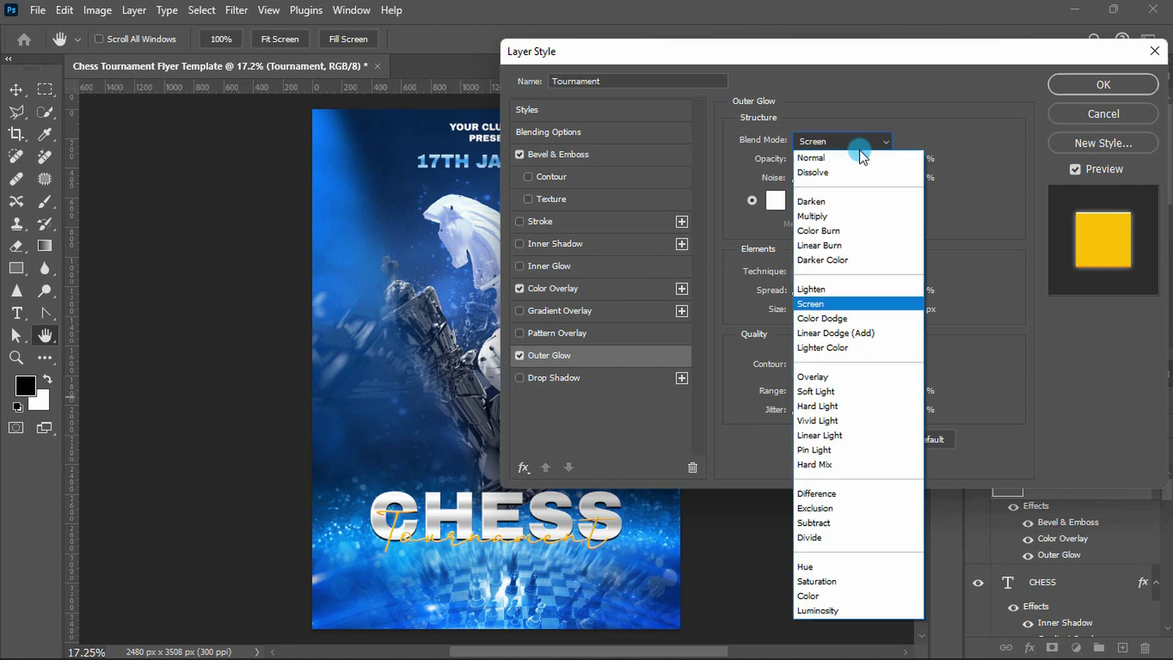
type("50")
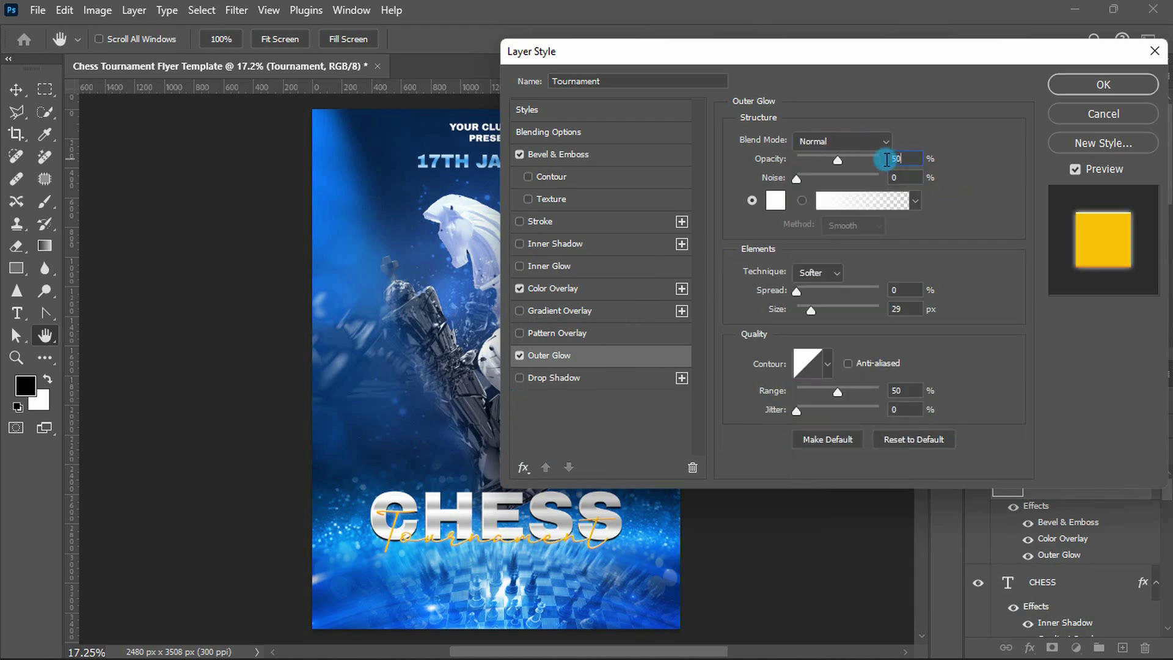
left_click(778, 203)
type("ffa800")
key("Return")
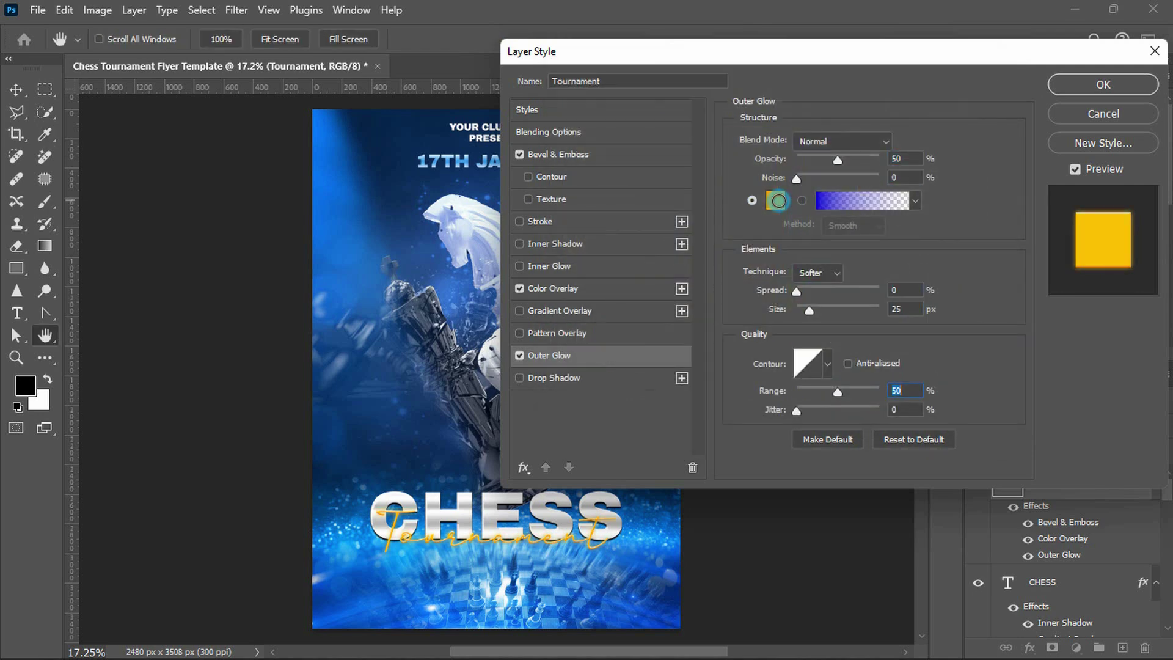
key("Return")
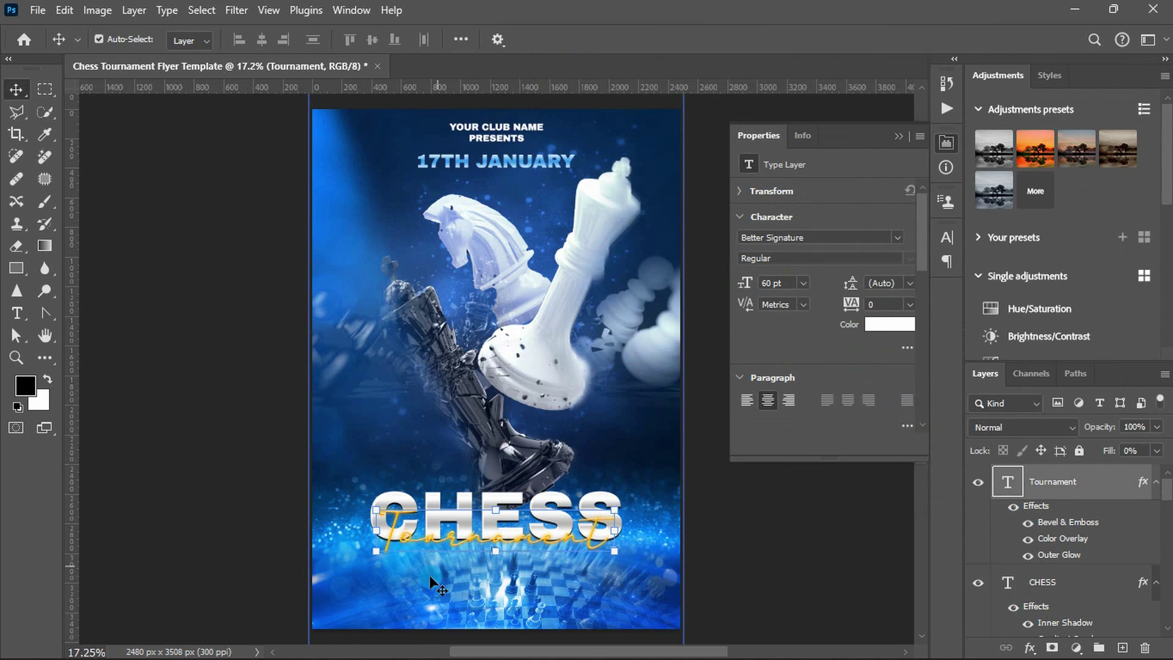
Type 'FREE ENTRY | FREE DRINK | FREE PARKING' below the title in Archivo Black 18.5 pt
key("t")
left_click(436, 578)
left_click(816, 237)
type("Archivo Black")
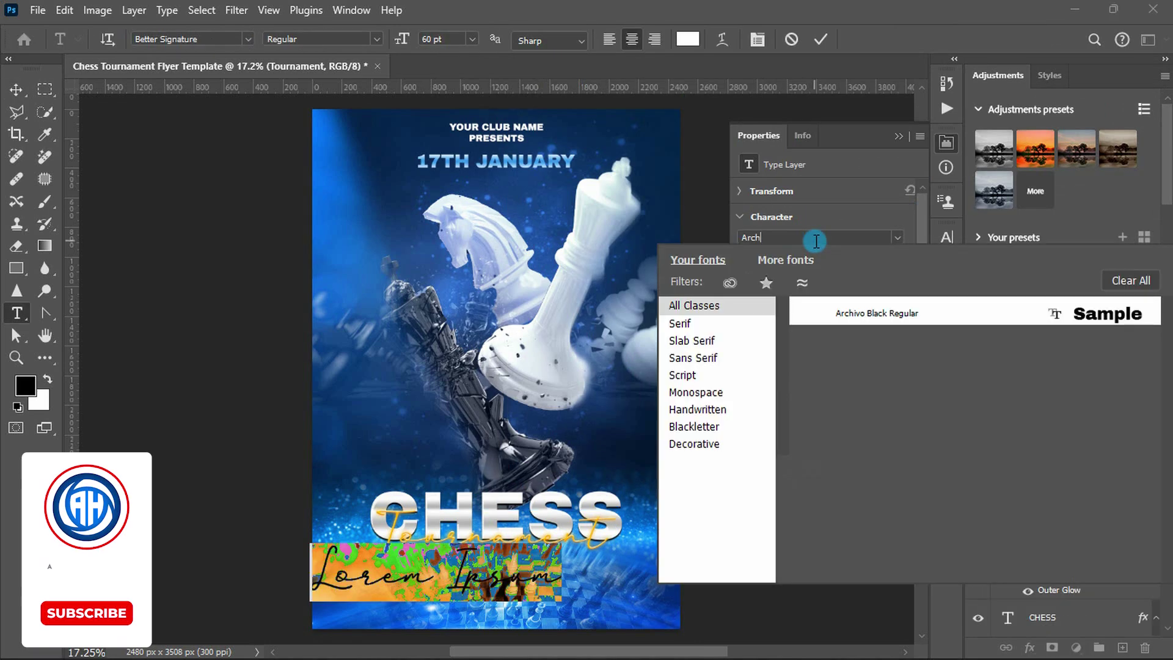
key("Return")
type("18.5")
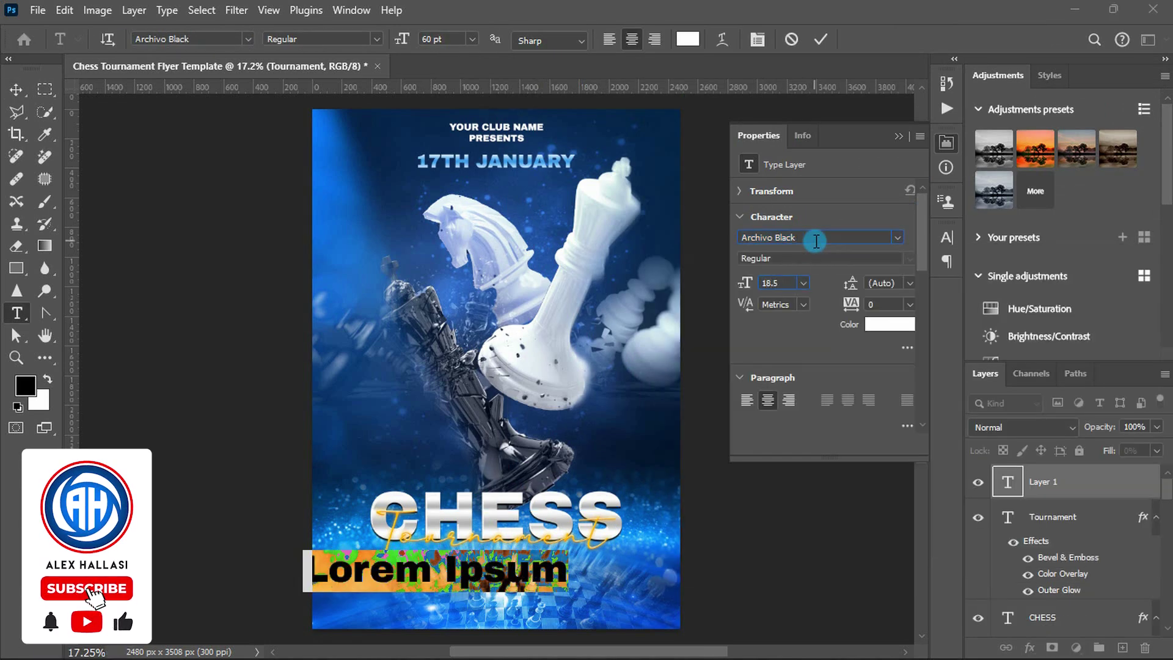
key("Return")
type("FREE ENTRY | FREE DRINK | FREE PARKING")
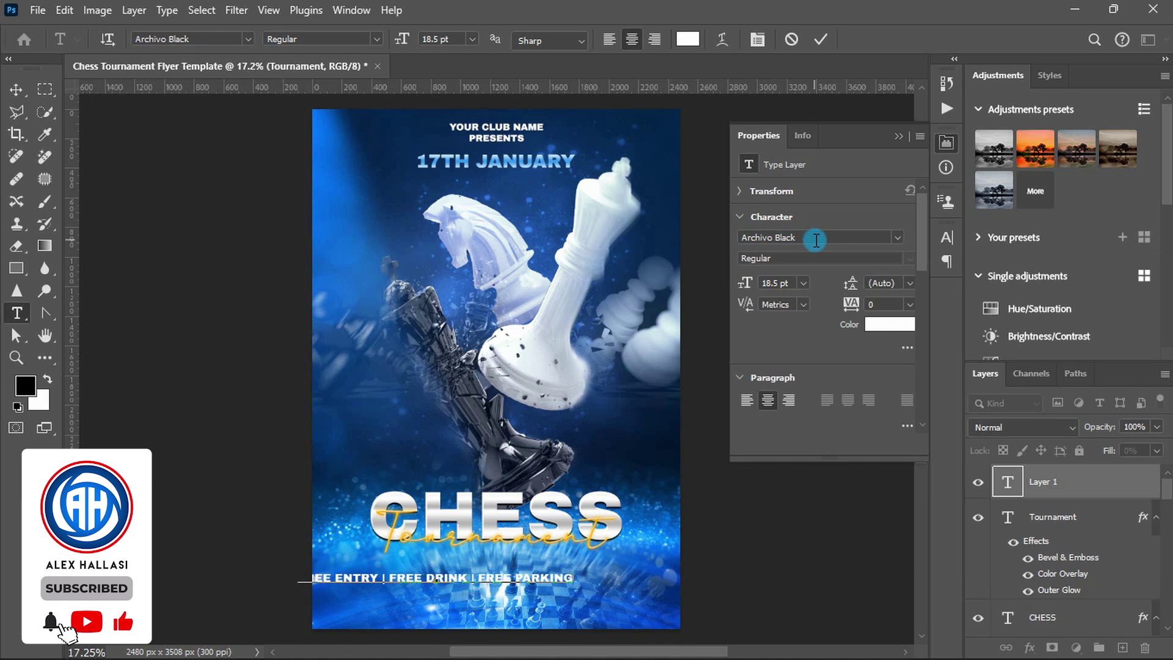
key("ctrl+Return")
Centre the FREE ENTRY line horizontally and set its fill to 0%
key("v")
key("ctrl+a")
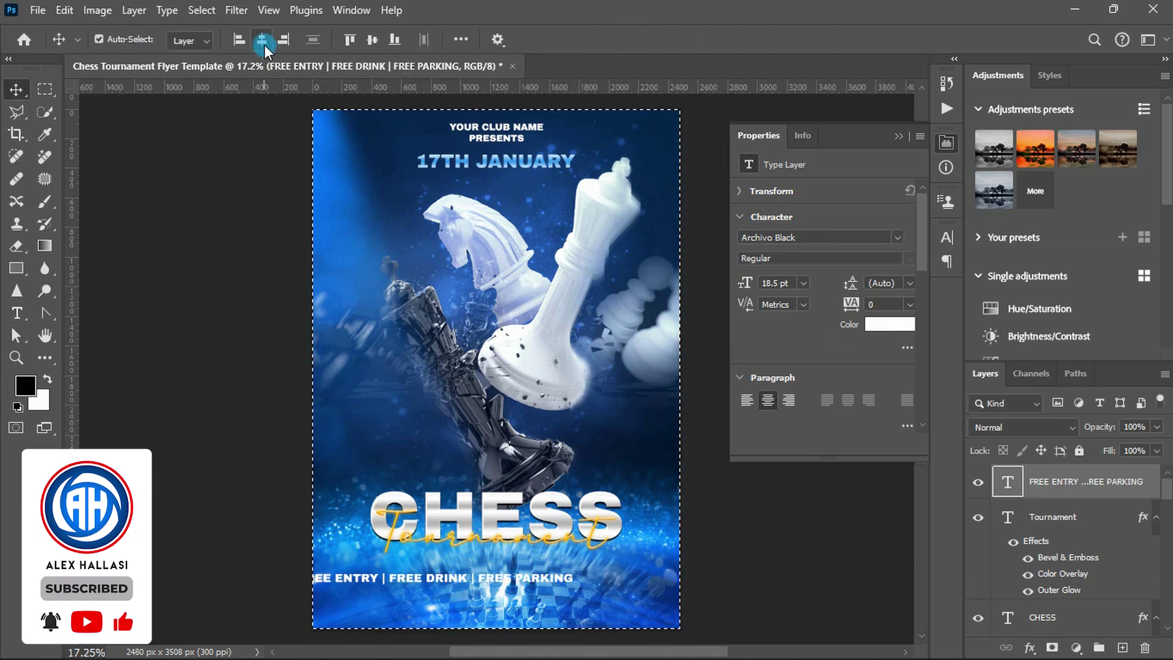
left_click(261, 39)
key("ctrl+d")
left_click(875, 357)
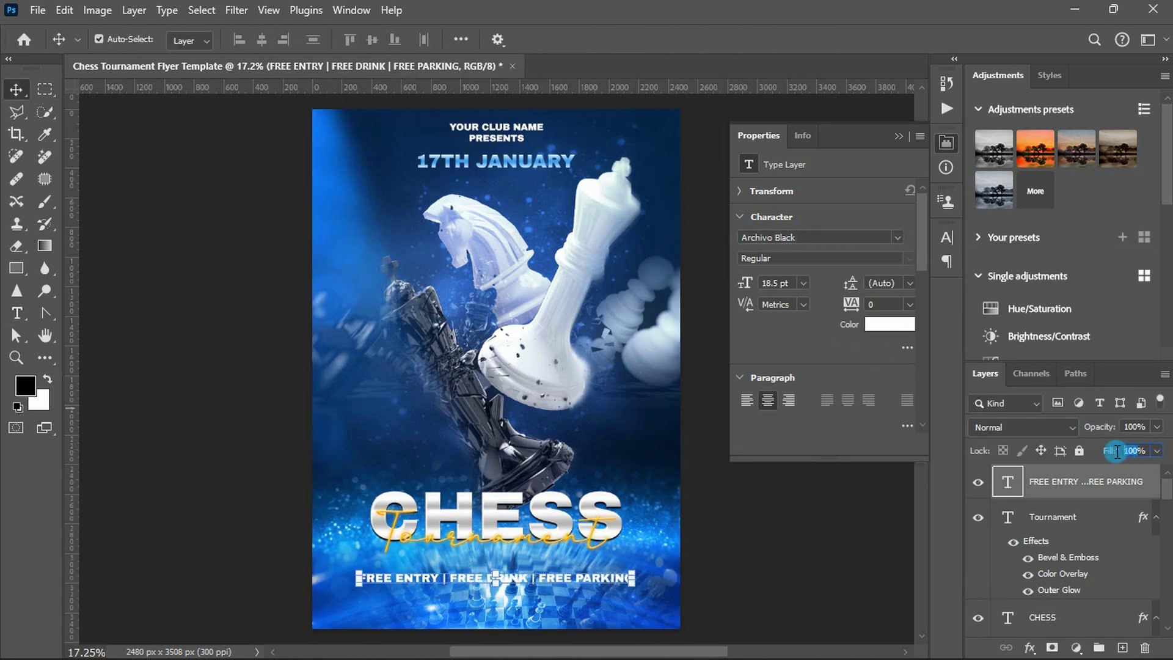
type("0")
left_click(1064, 590)
right_click(1029, 597)
key("Escape")
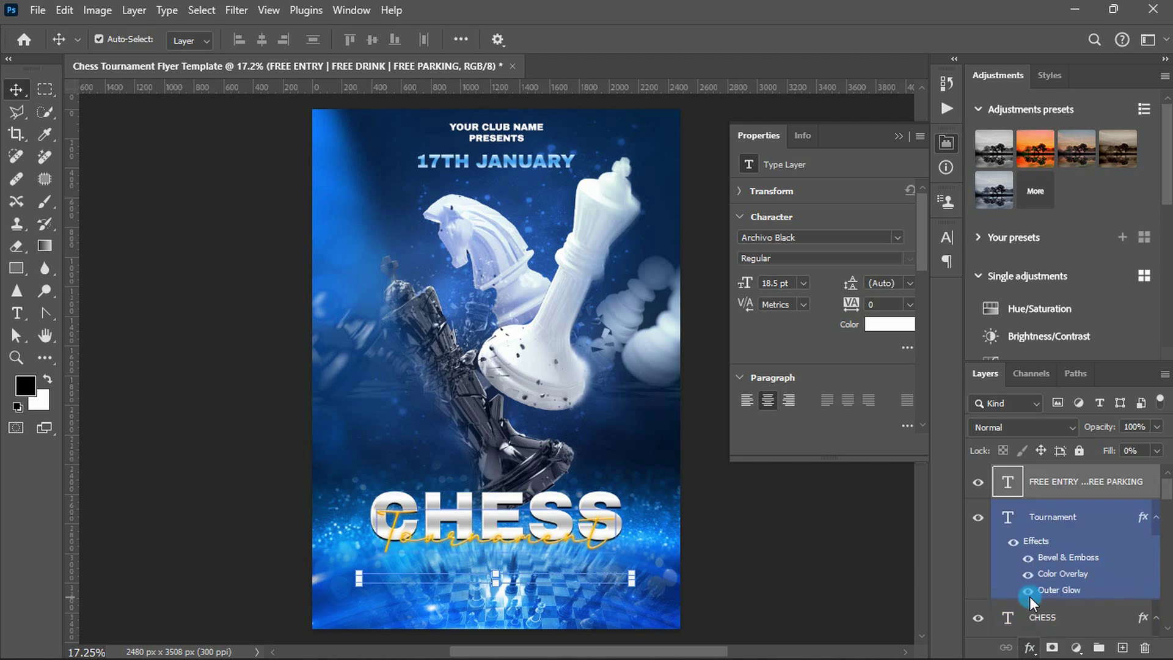
Set the gradient's first stop to fcb400 and add an f89412 orange stop
type("100")
left_click(820, 180)
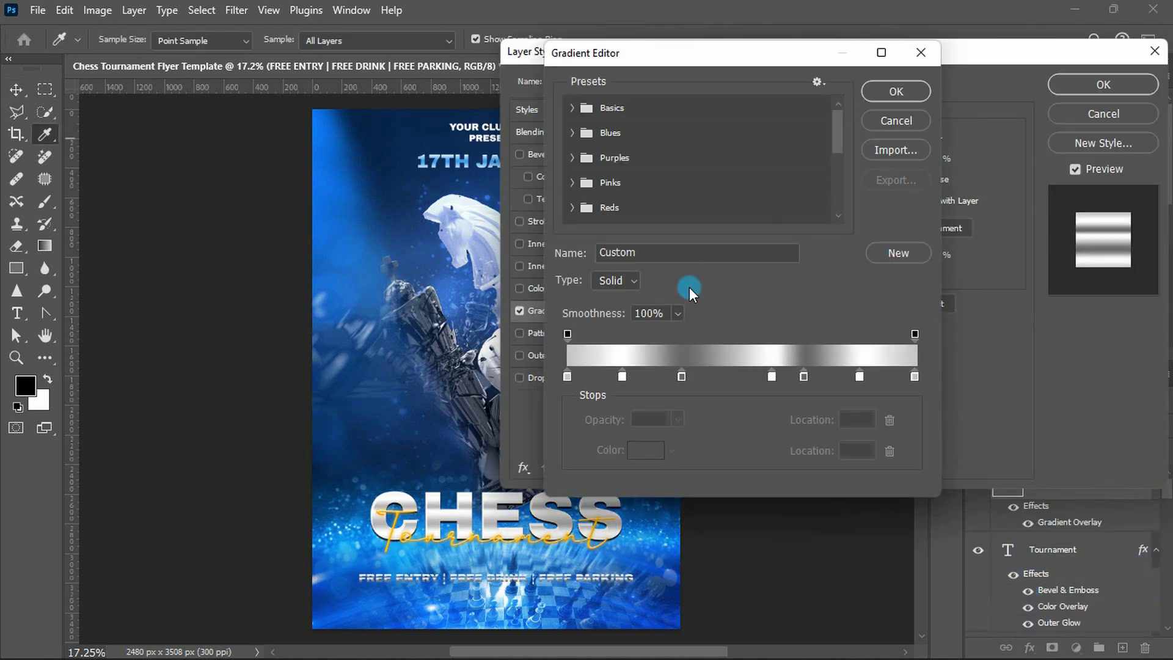
double_click(567, 376)
type("fcb400")
key("Return")
left_click(621, 376)
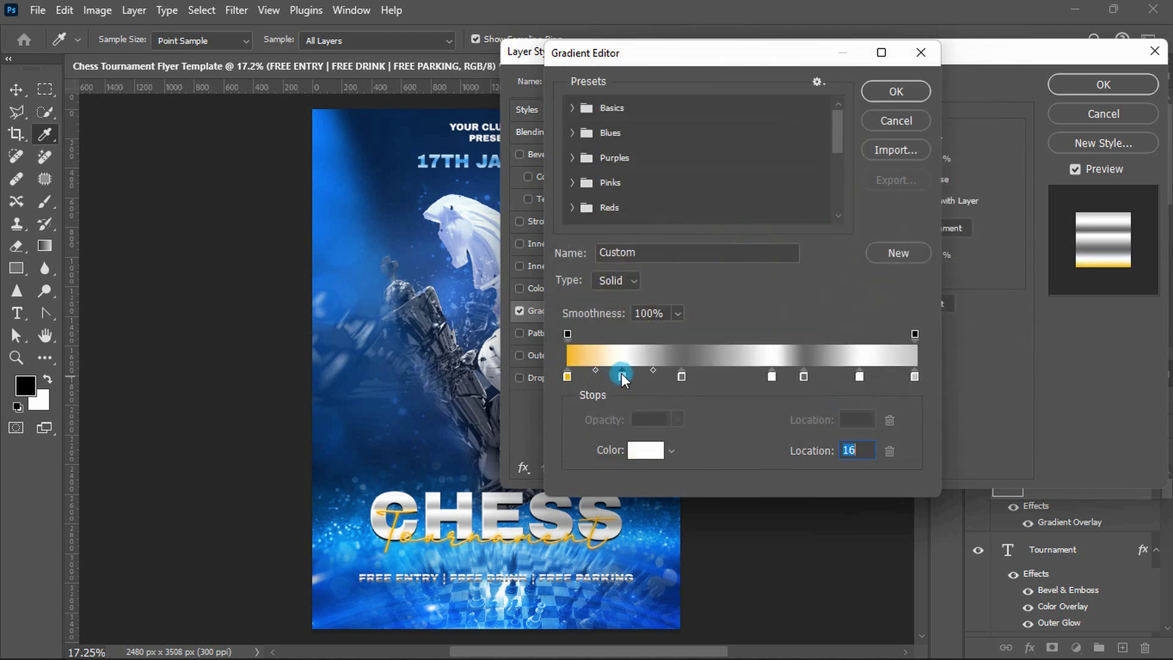
double_click(621, 375)
type("f89412")
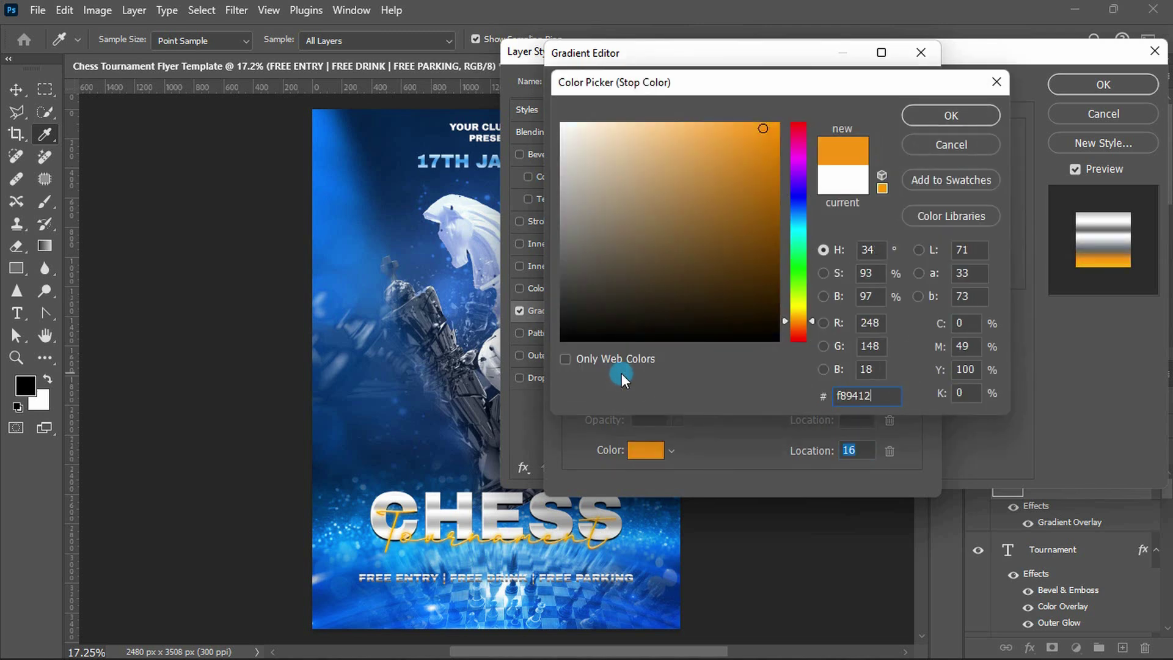
key("Return")
Place the orange stop at 56, add fbd166, remove grey stops, end with fbcb59
double_click(856, 451)
type("56")
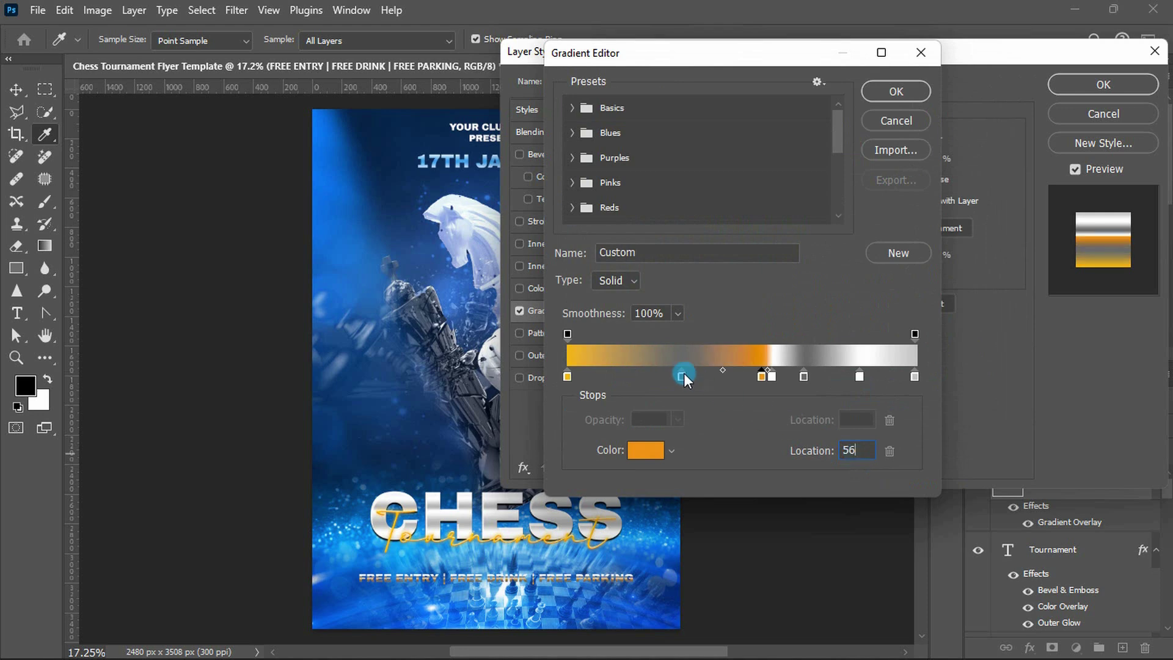
left_click(774, 378)
double_click(774, 377)
type("fbd166")
key("Return")
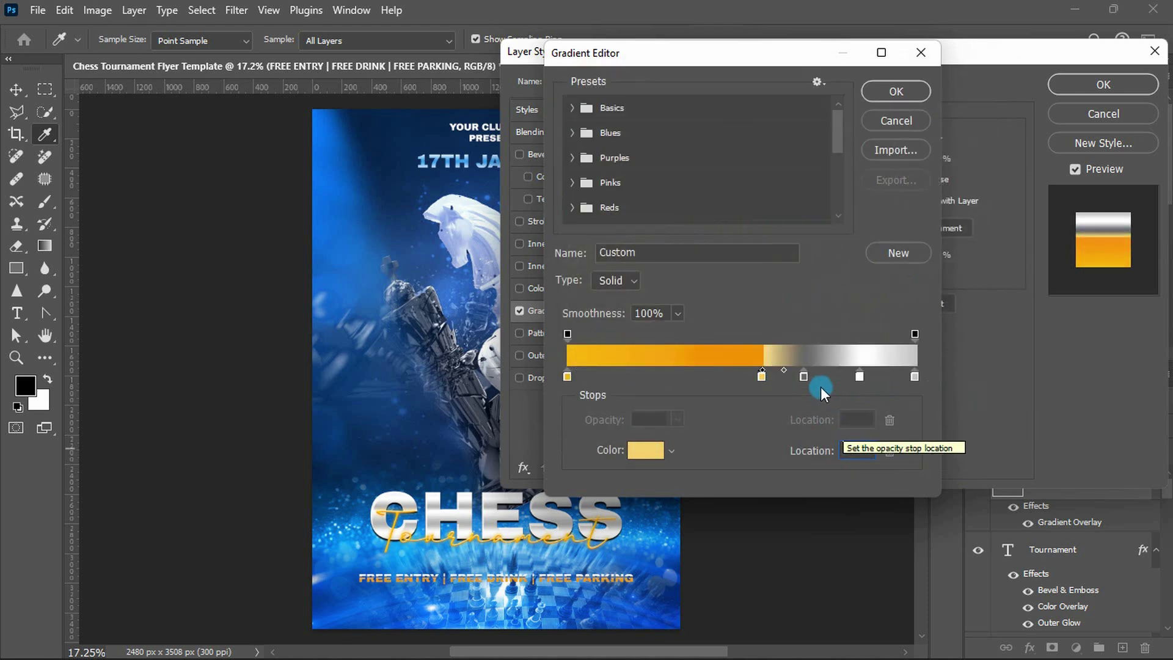
mouse_move(804, 376)
left_mouse_down()
mouse_move(803, 392)
mouse_move(862, 394)
left_mouse_up()
double_click(915, 376)
type("fbcb59")
key("Return")
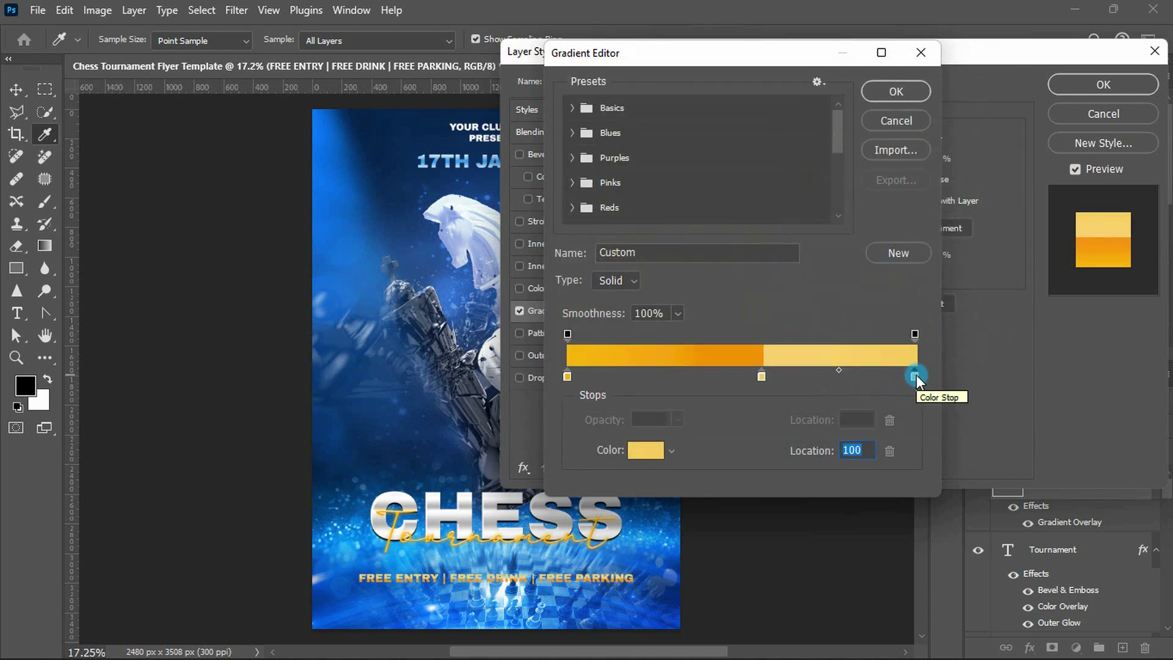
key("Return")
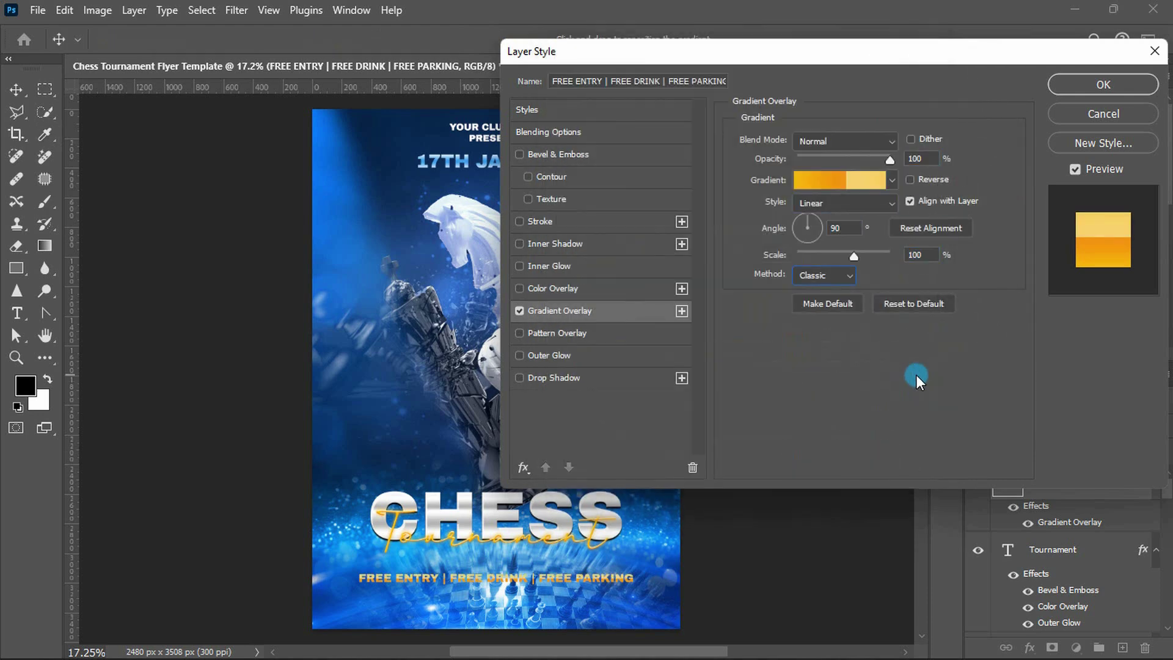
Add a white Inner Glow to the FREE ENTRY line and apply the style
left_click(641, 269)
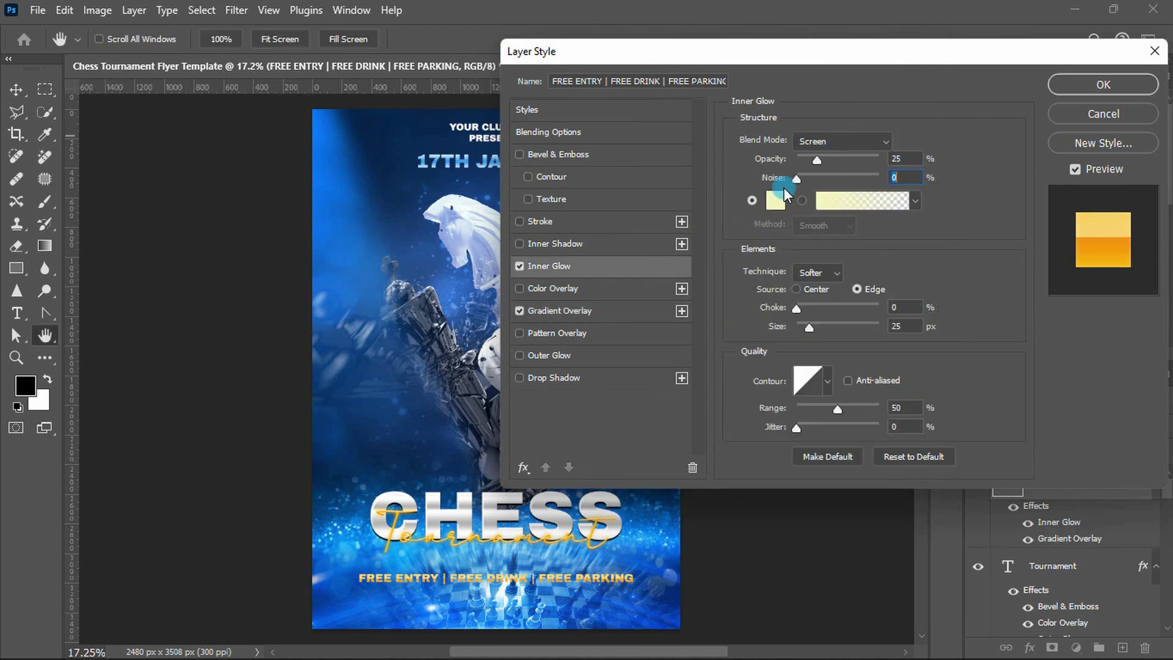
left_click(774, 199)
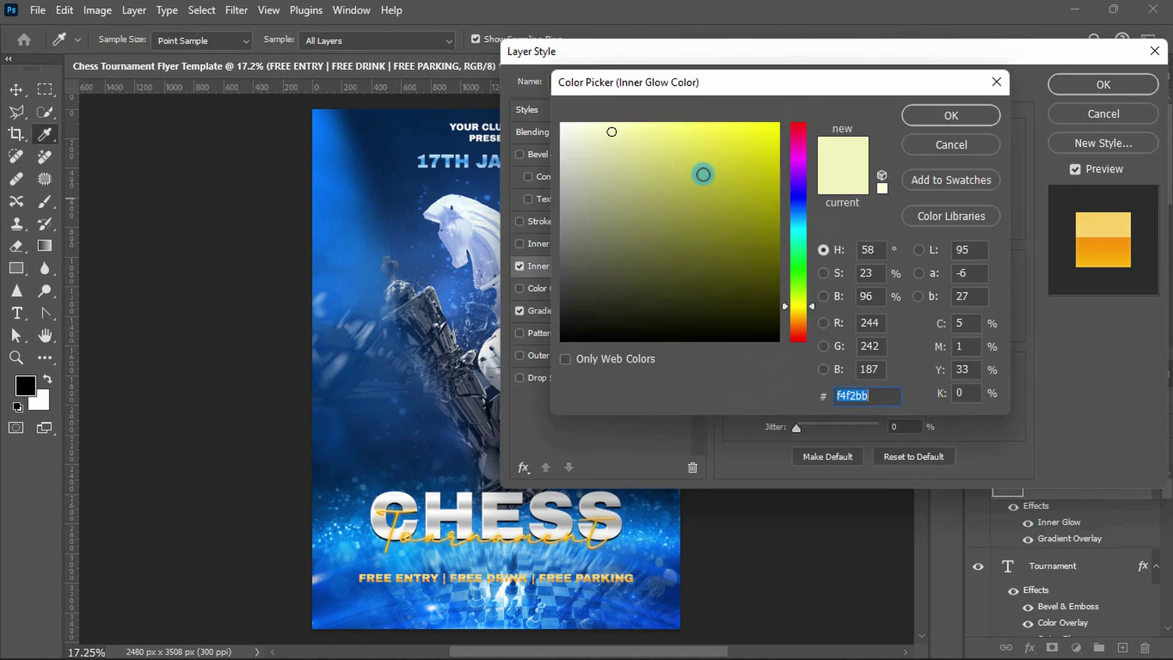
left_click_drag(701, 175, 527, 108)
key("Return")
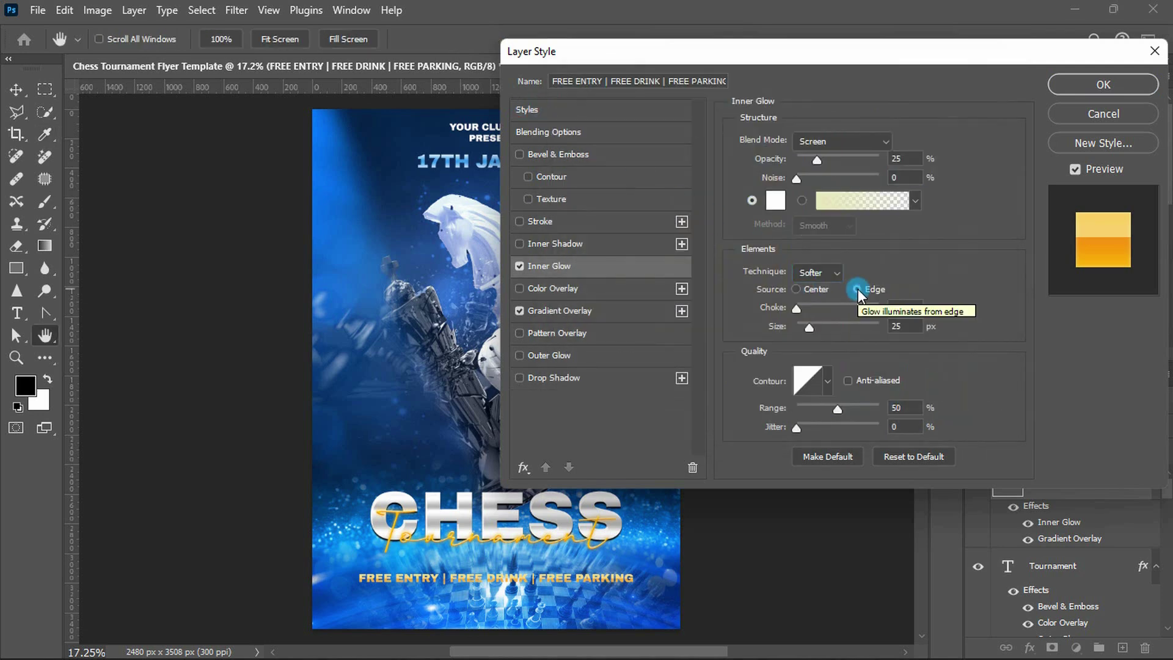
key("Tab")
key("Tab")
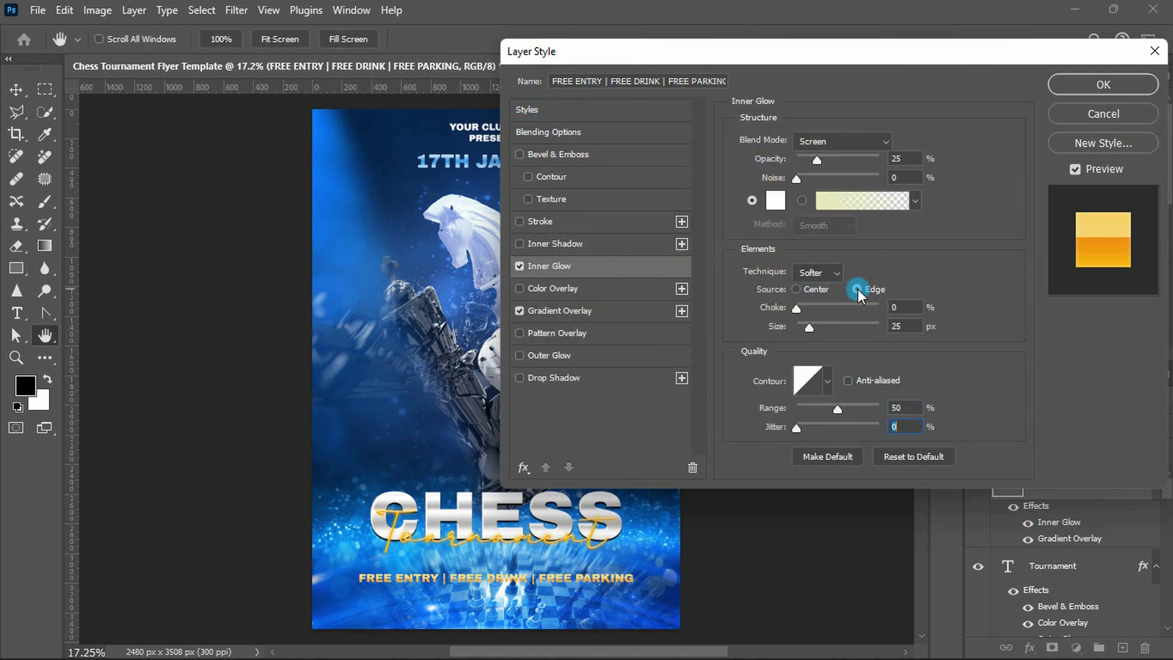
key("Return")
Nudge FREE ENTRY slightly up and start a 15 pt footer reading 'DRESS HERE. DOORS OPEN AT 10AM'
left_click_drag(464, 579, 465, 568)
key("t")
left_click(461, 602)
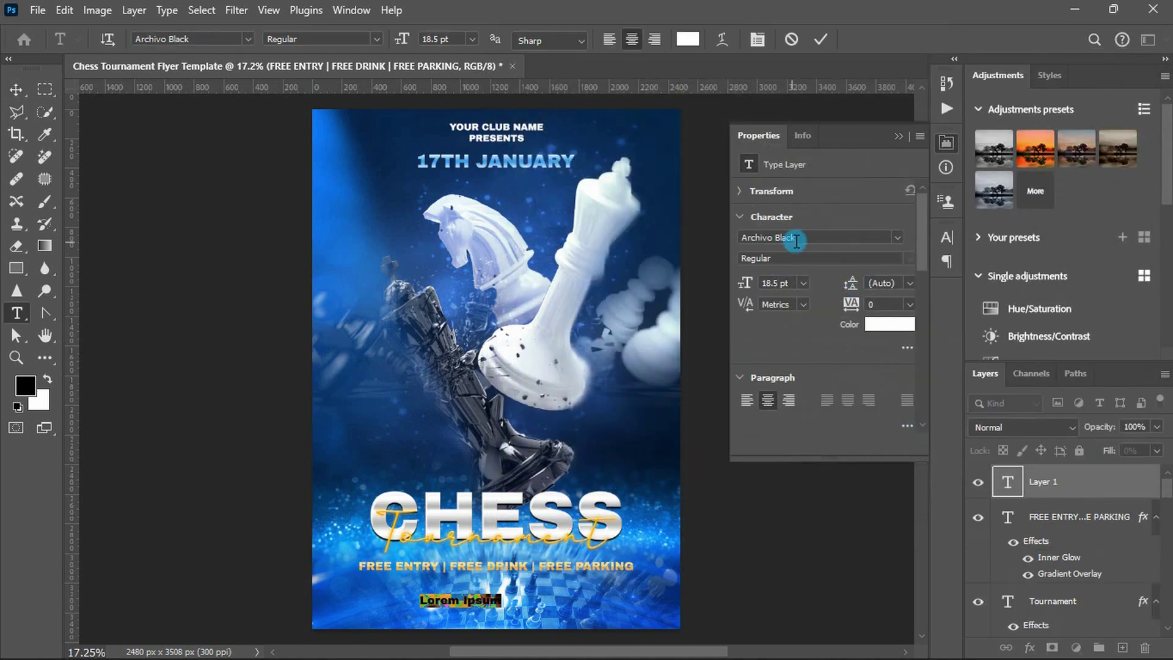
key("Tab")
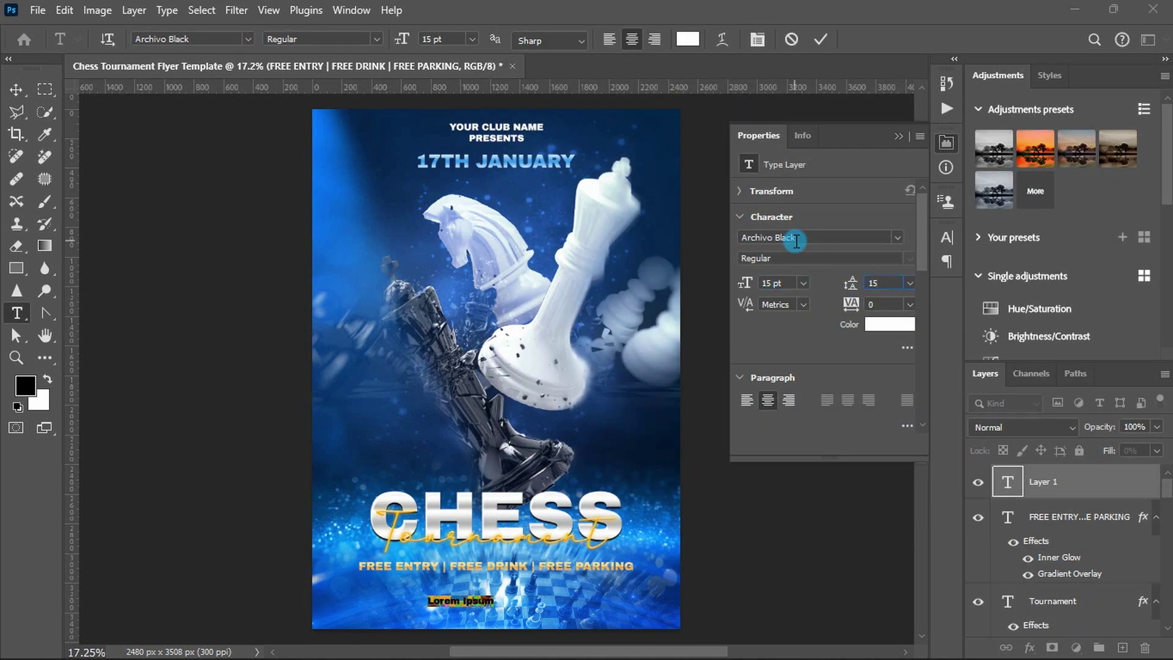
type("DRESS HERE. DOORS OPEN AT 10AM")
Add footer lines with a placeholder phone number, e-mail and website, and commit the text
key("Return")
type("MORE INFO: 123 456 789. INFO@YOURMAIL.COM")
key("Return")
type("WWWWEBSITE.COM")
key("ctrl+Return")
Centre the footer text horizontally on the canvas
key("v")
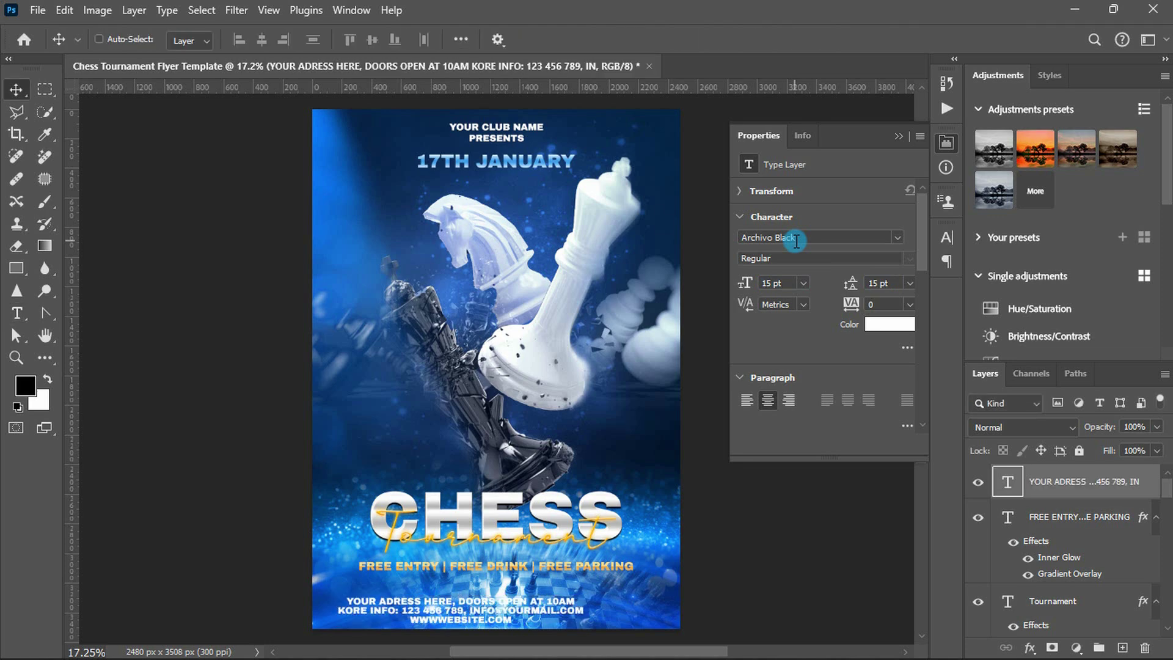
key("ctrl+a")
left_click(262, 42)
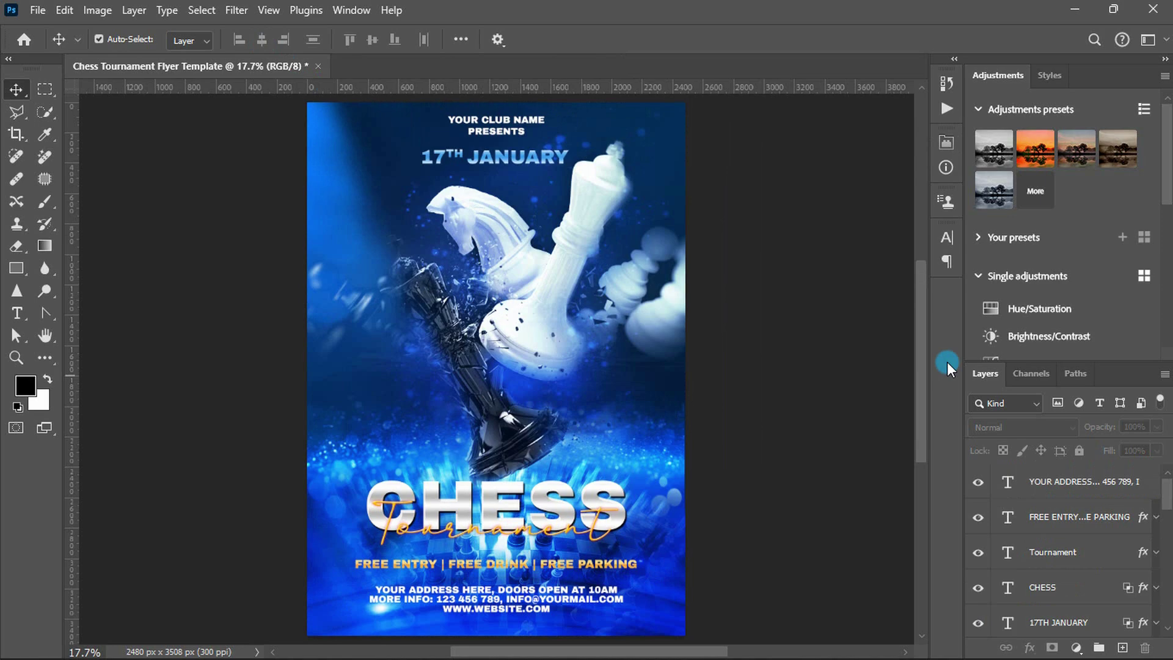